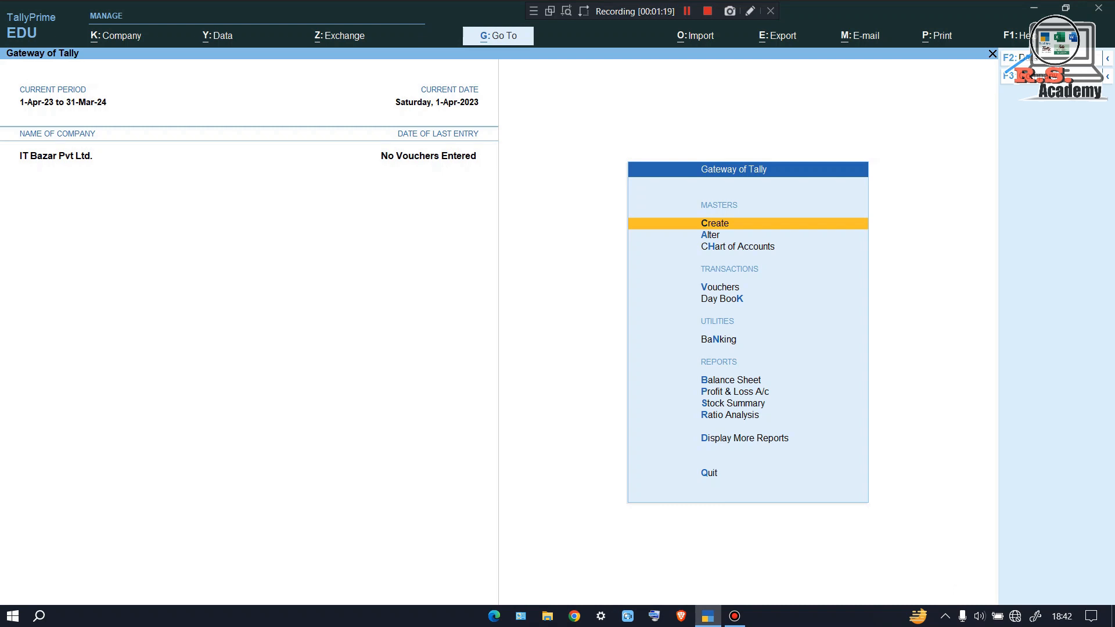
Open Master Alteration from the Gateway of Tally
{"action": "key", "text": "Down"}
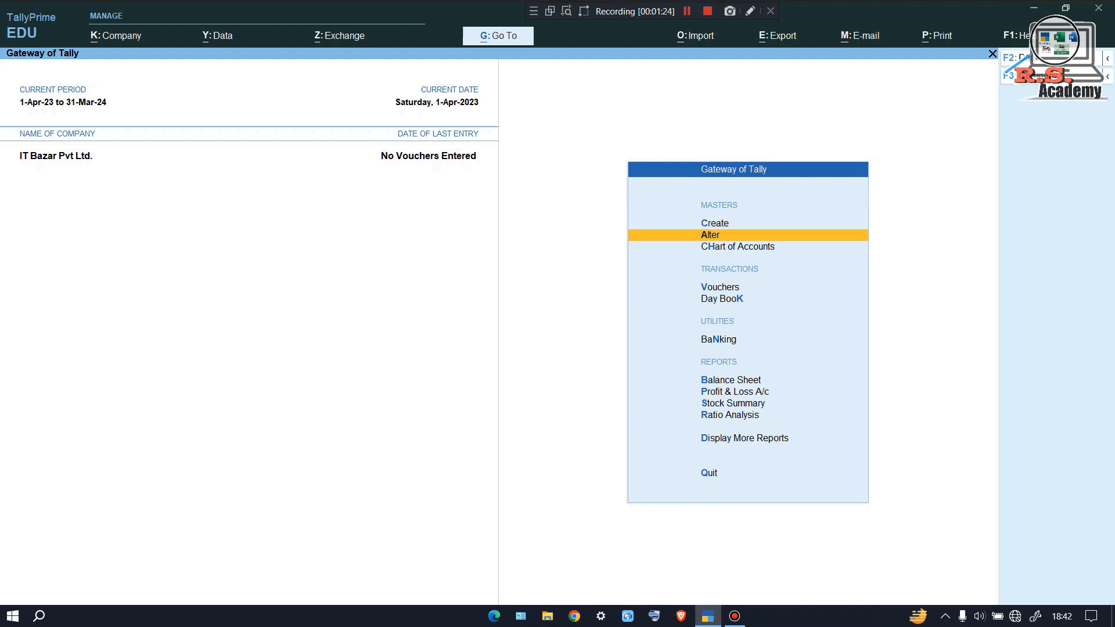
{"action": "key", "text": "Return"}
In the Sales voucher type, add a new voucher class named 'Auto Billing'
{"action": "key", "text": "Down"}
{"action": "key", "text": "Down"}
{"action": "key", "text": "Down"}
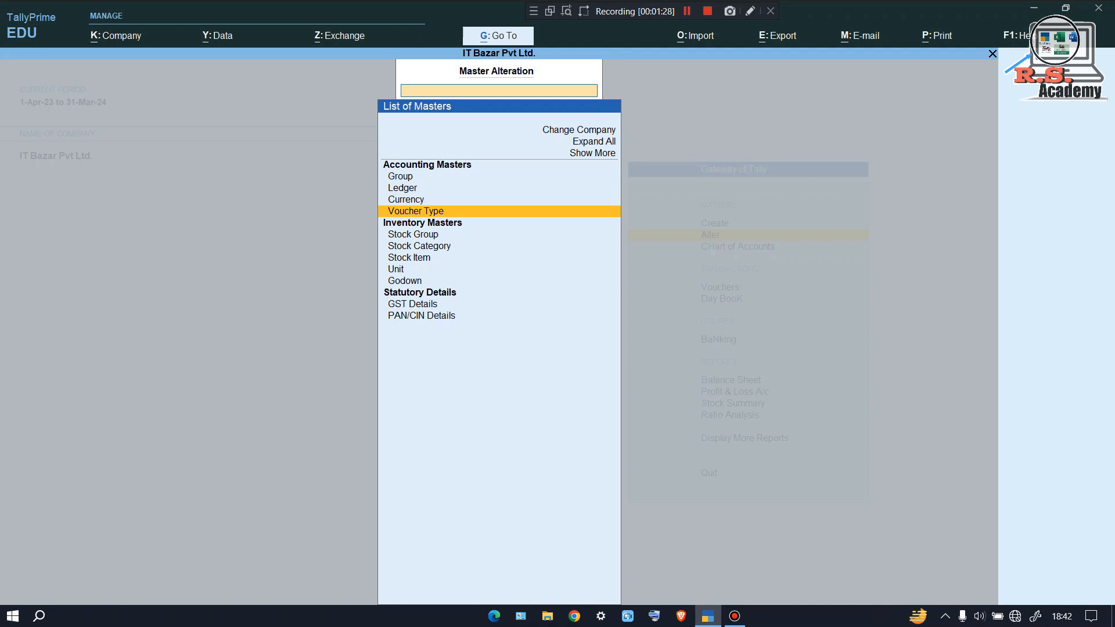
{"action": "key", "text": "Return"}
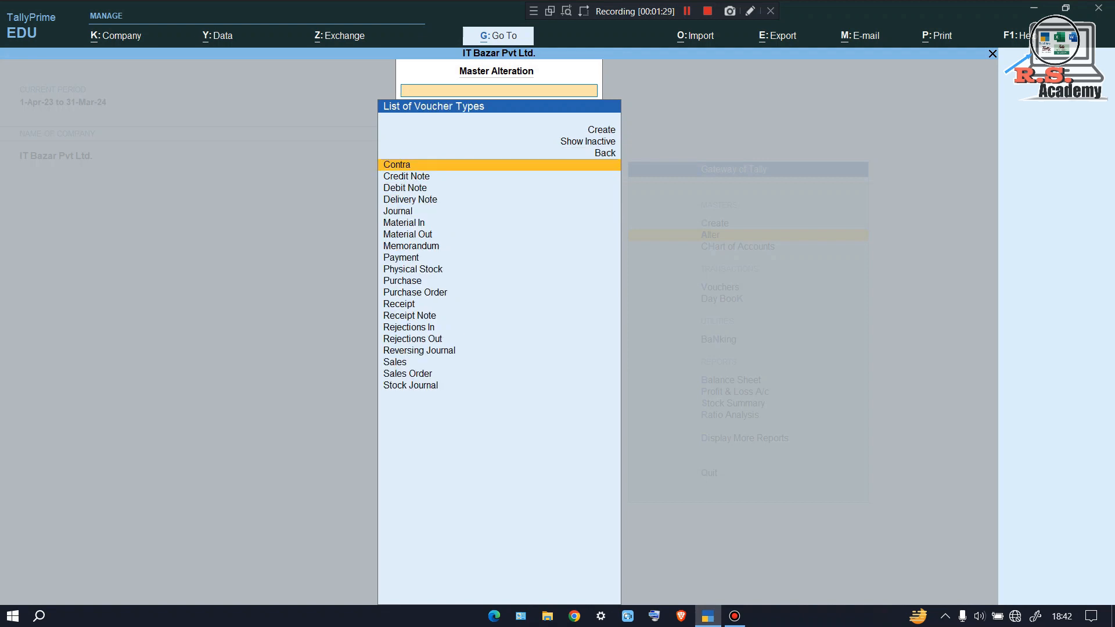
{"action": "key", "text": "Down"}
{"action": "key", "text": "Down"}
{"action": "key", "text": "Down"}
{"action": "key", "text": "Down"}
{"action": "key", "text": "Down"}
{"action": "key", "text": "Down"}
{"action": "key", "text": "Down"}
{"action": "key", "text": "Down"}
{"action": "key", "text": "Down"}
{"action": "key", "text": "Down"}
{"action": "key", "text": "Down"}
{"action": "key", "text": "Down"}
{"action": "key", "text": "Down"}
{"action": "key", "text": "Down"}
{"action": "key", "text": "Down"}
{"action": "key", "text": "Down"}
{"action": "key", "text": "Down"}
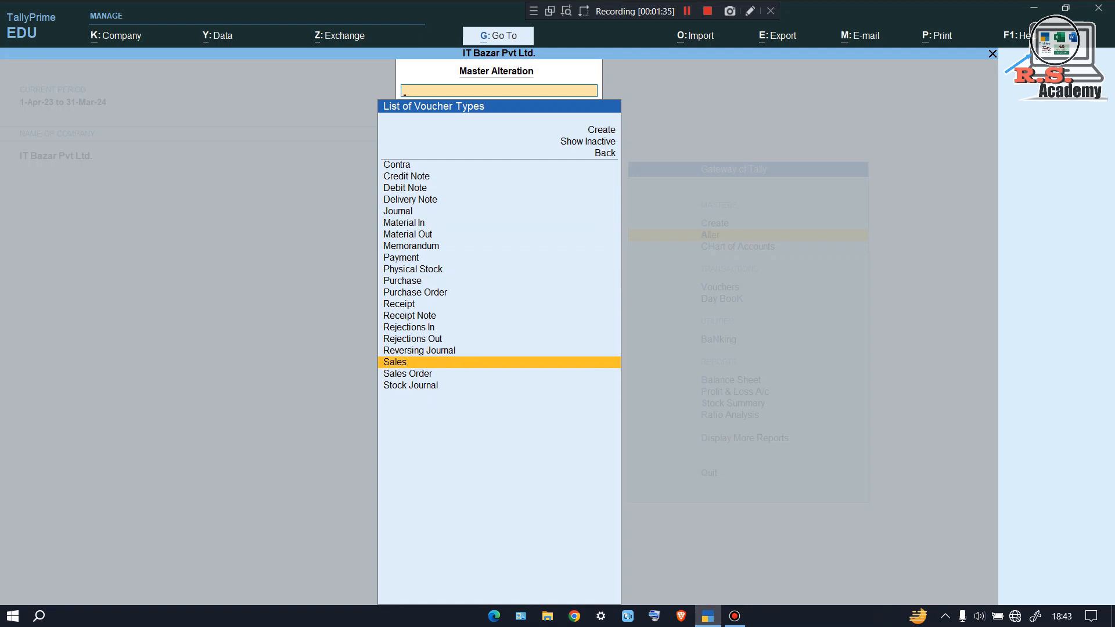
{"action": "key", "text": "Return"}
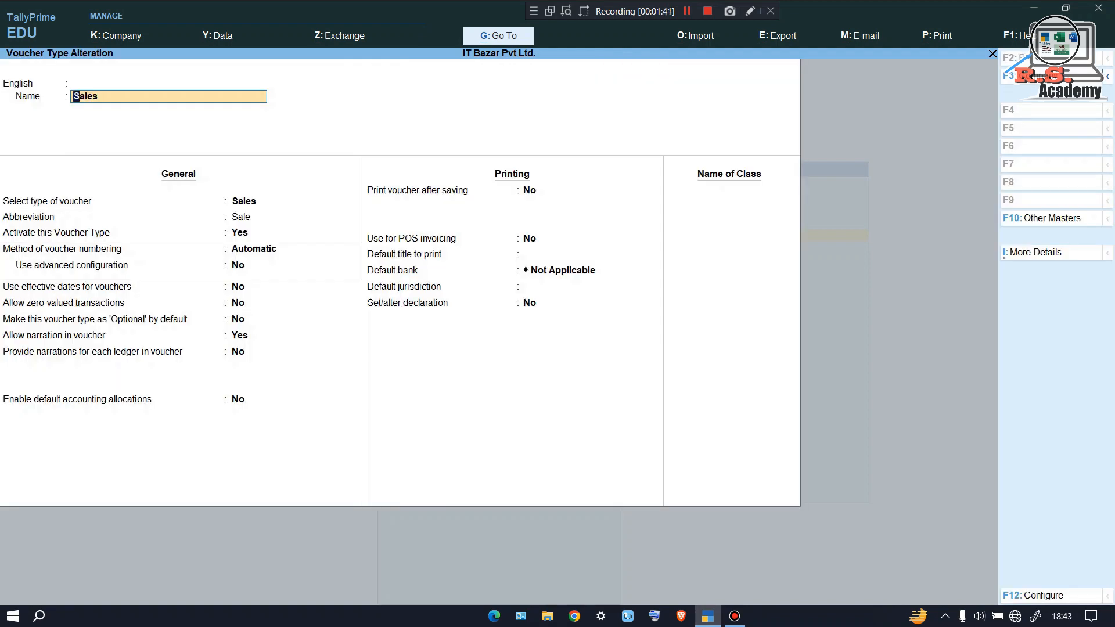
{"action": "key", "text": "Return"}
{"action": "key", "text": "Return"}
{"action": "key", "text": "Return"}
{"action": "key", "text": "Return"}
{"action": "key", "text": "BackSpace"}
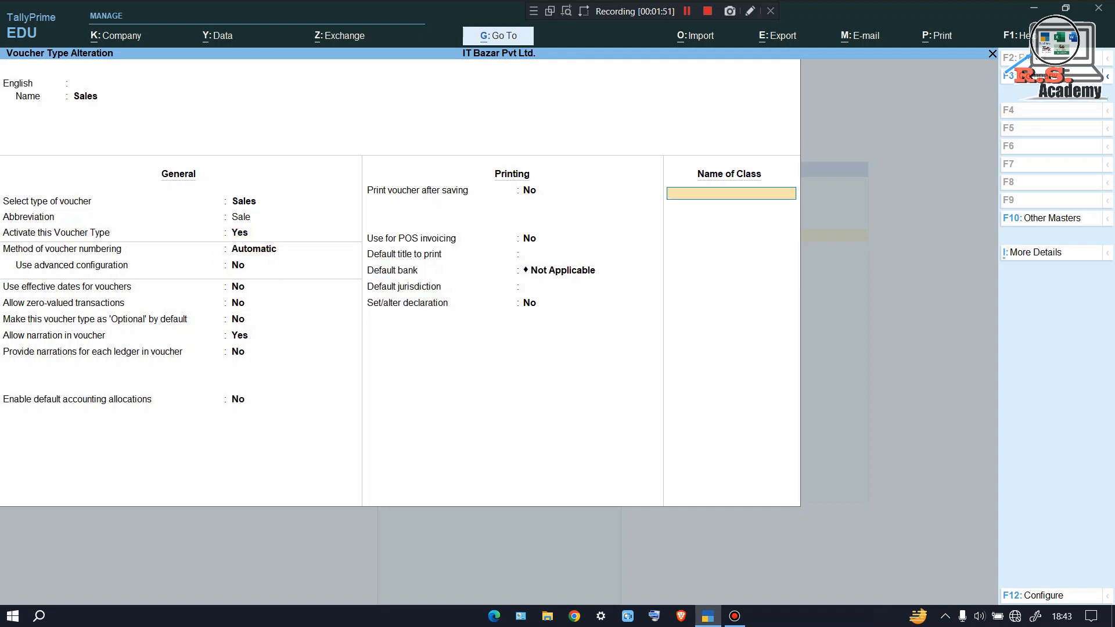
{"action": "type", "text": "Au"}
{"action": "type", "text": "to Billing"}
{"action": "key", "text": "Return"}
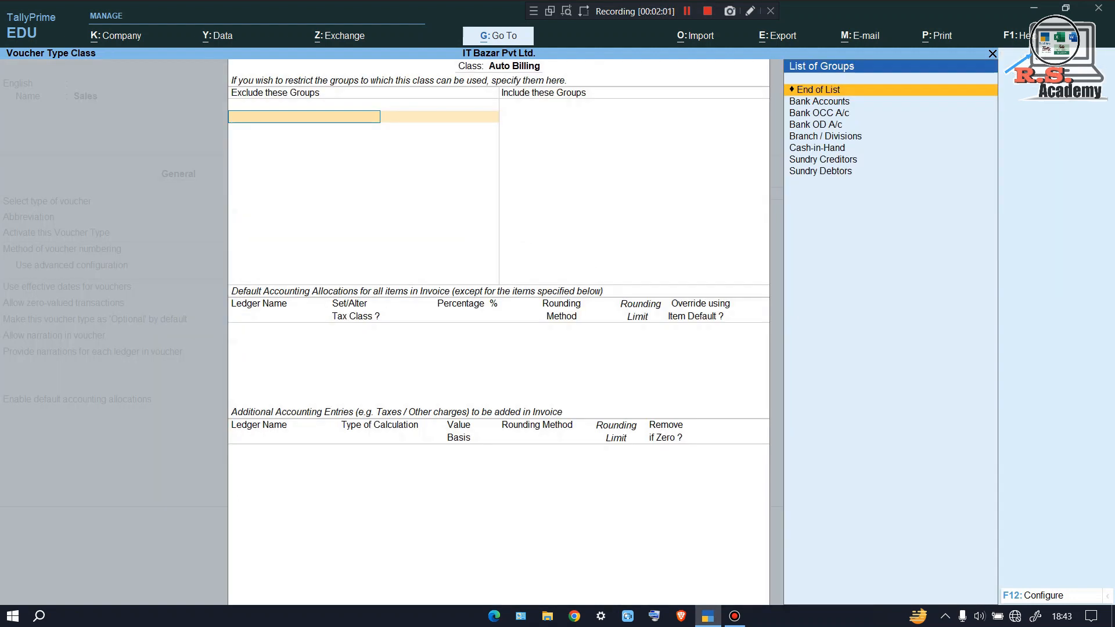
Leave excluded groups empty and include Sundry Debtors, Bank Accounts and Cash-in-Hand
{"action": "key", "text": "Return"}
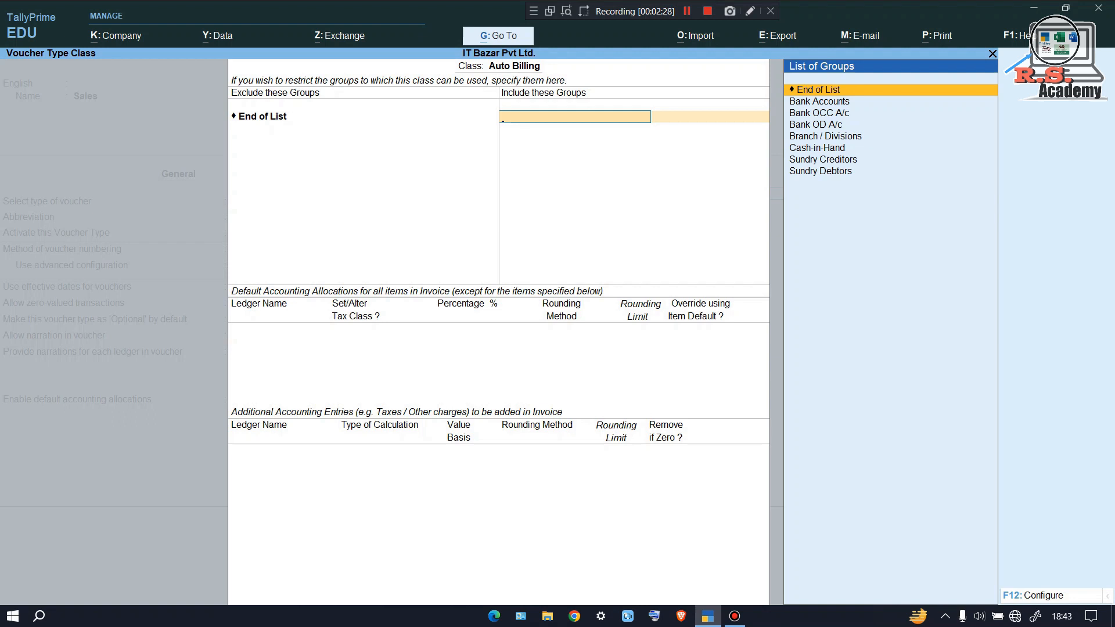
{"action": "type", "text": "Su"}
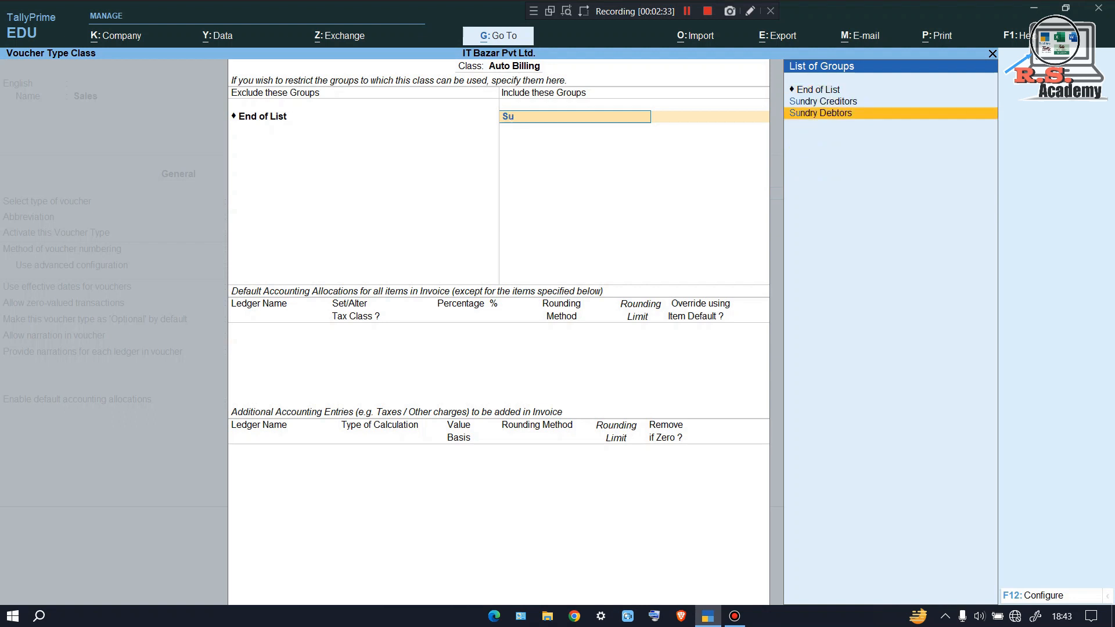
{"action": "key", "text": "Return"}
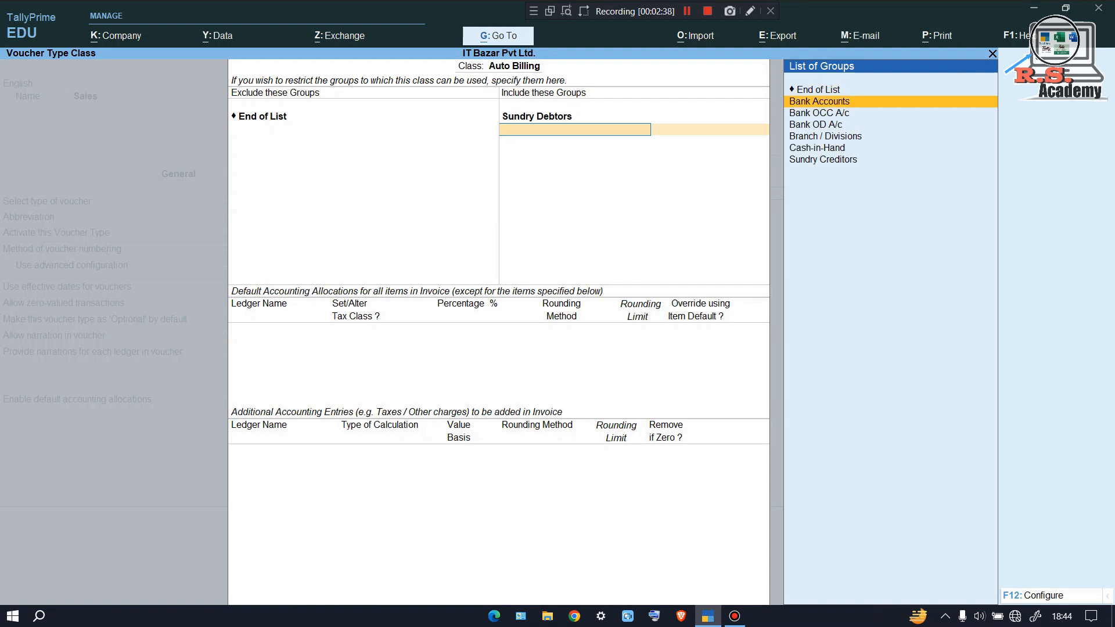
{"action": "key", "text": "Return"}
{"action": "key", "text": "Return"}
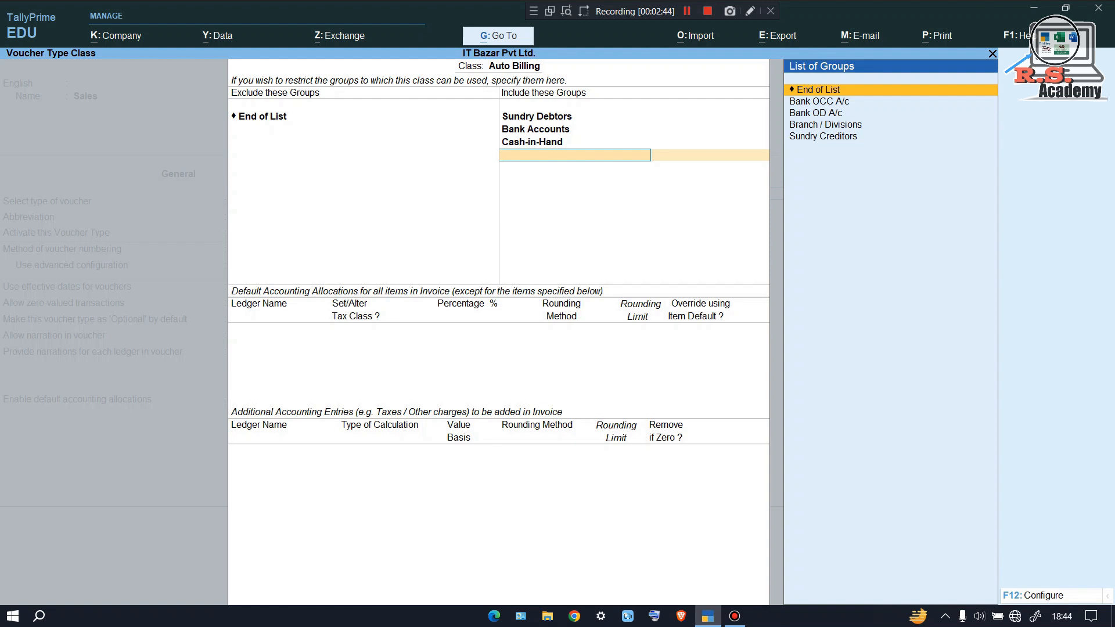
{"action": "key", "text": "Return"}
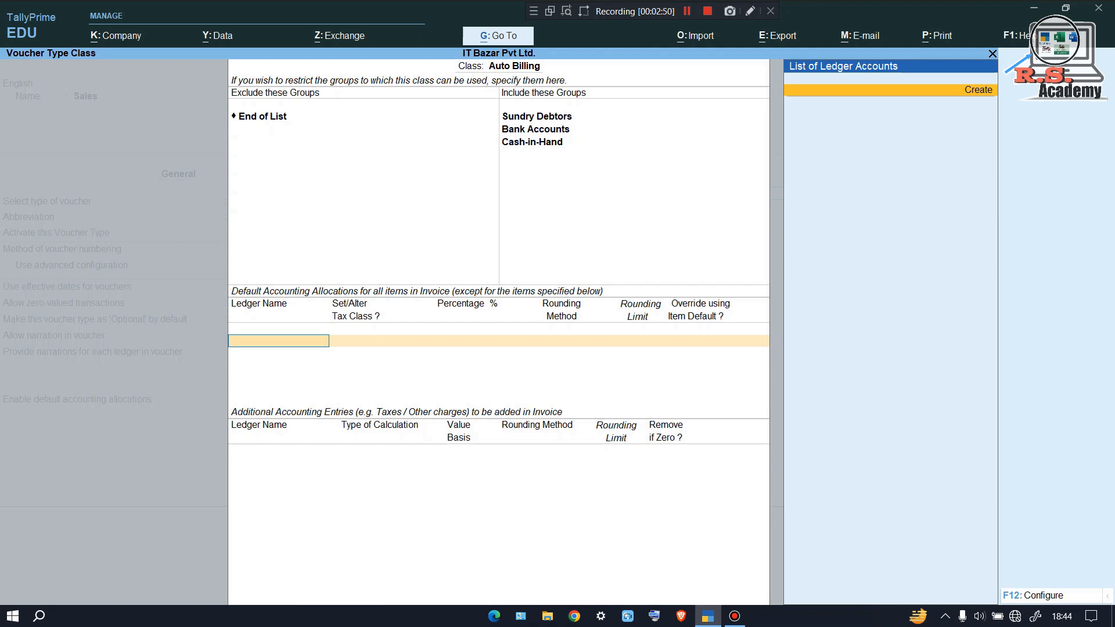
Create a 'Sales' ledger under Sales Accounts with Goods supply type, allocated 100%
{"action": "key", "text": "alt+c"}
{"action": "type", "text": "Sales"}
{"action": "key", "text": "Return"}
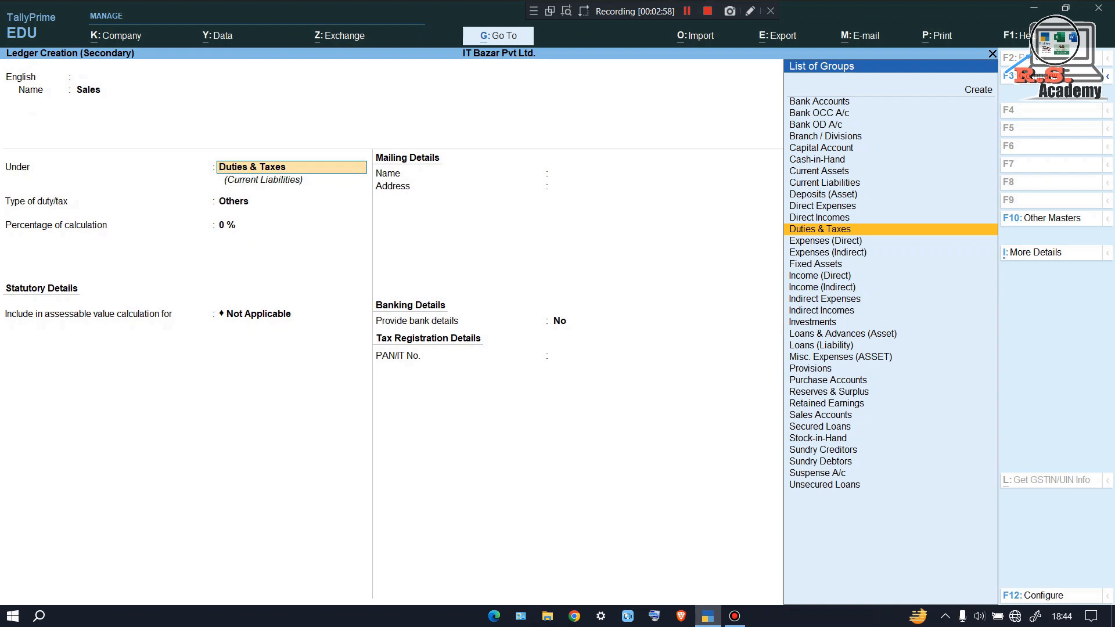
{"action": "type", "text": "Sa"}
{"action": "key", "text": "Return"}
{"action": "key", "text": "Return"}
{"action": "key", "text": "Return"}
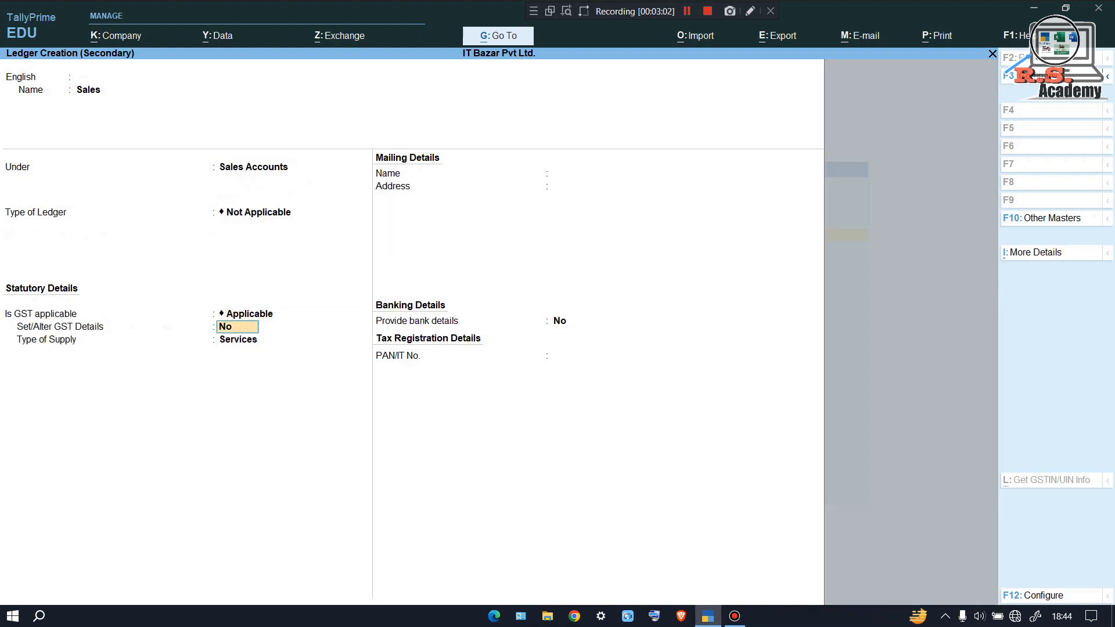
{"action": "key", "text": "Return"}
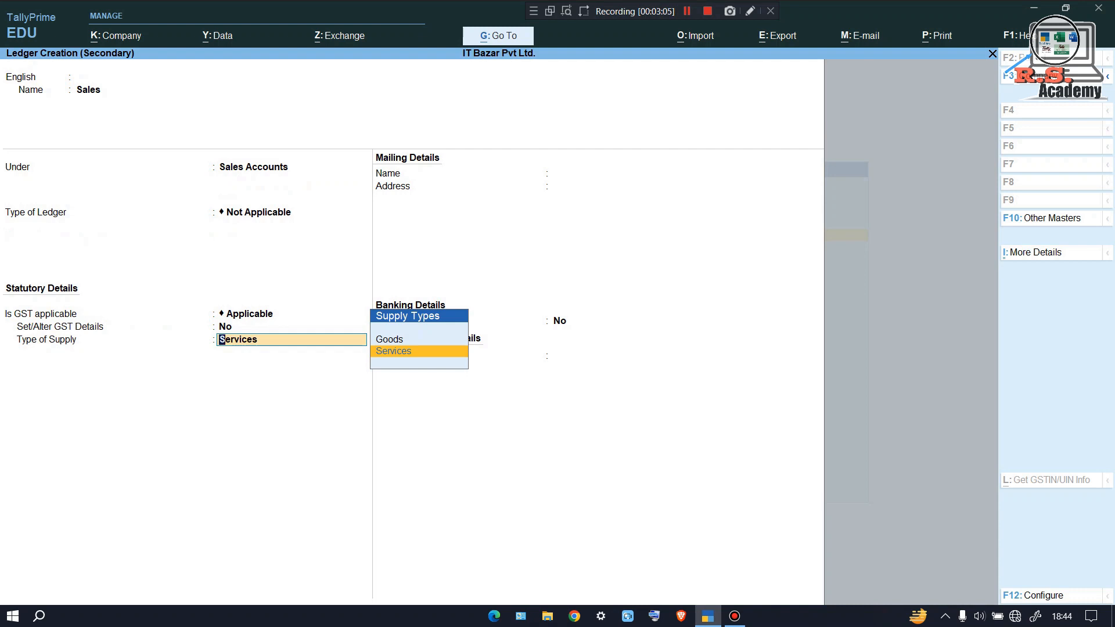
{"action": "key", "text": "Up"}
{"action": "key", "text": "Return"}
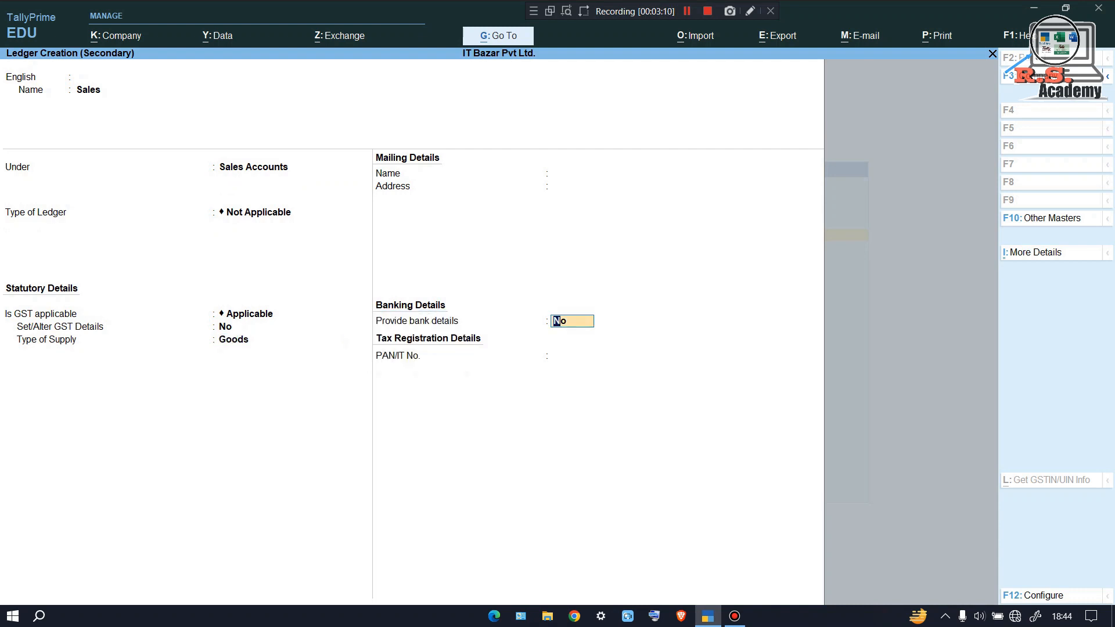
{"action": "key", "text": "ctrl+a"}
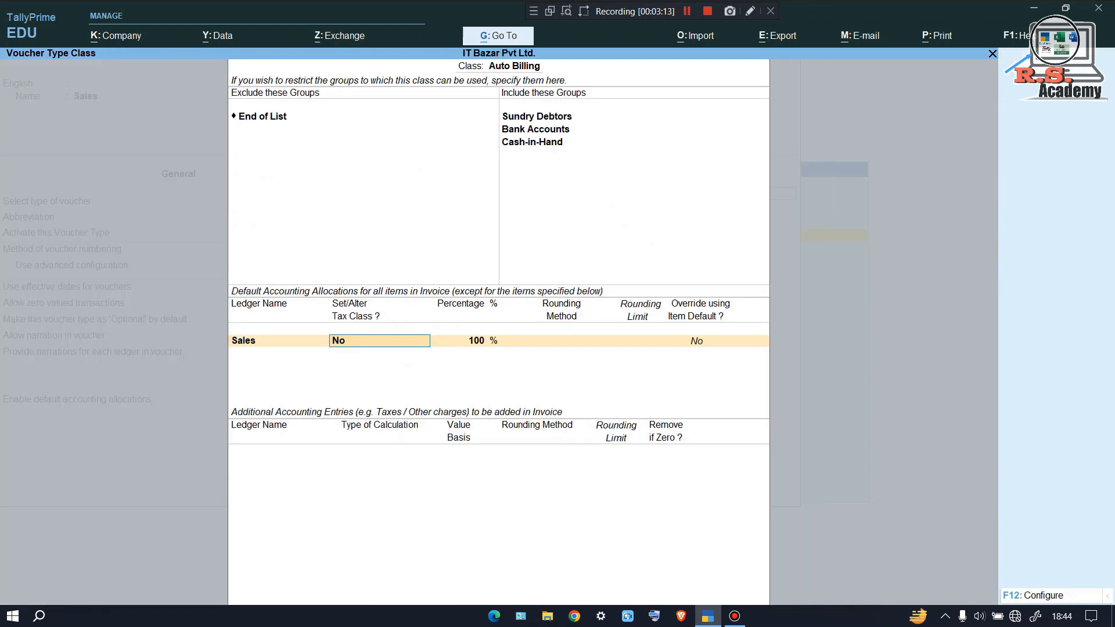
{"action": "key", "text": "Return"}
{"action": "key", "text": "Return"}
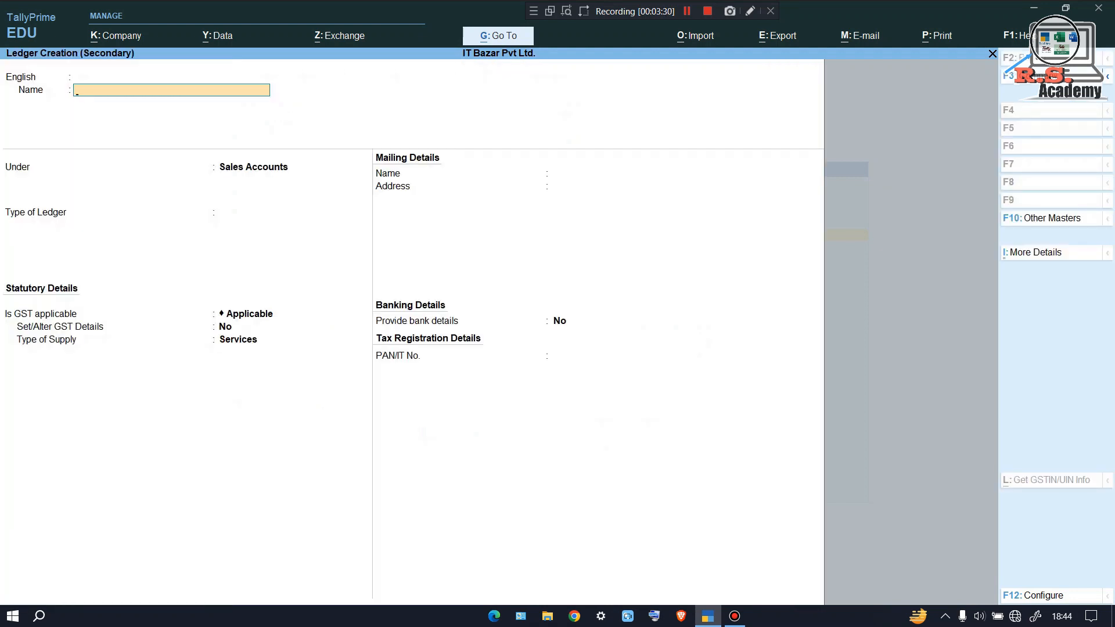
Create 'CGST' under Duties & Taxes as GST Central Tax, with Remove if Zero Yes
{"action": "type", "text": "CGST"}
{"action": "key", "text": "Return"}
{"action": "key", "text": "Return"}
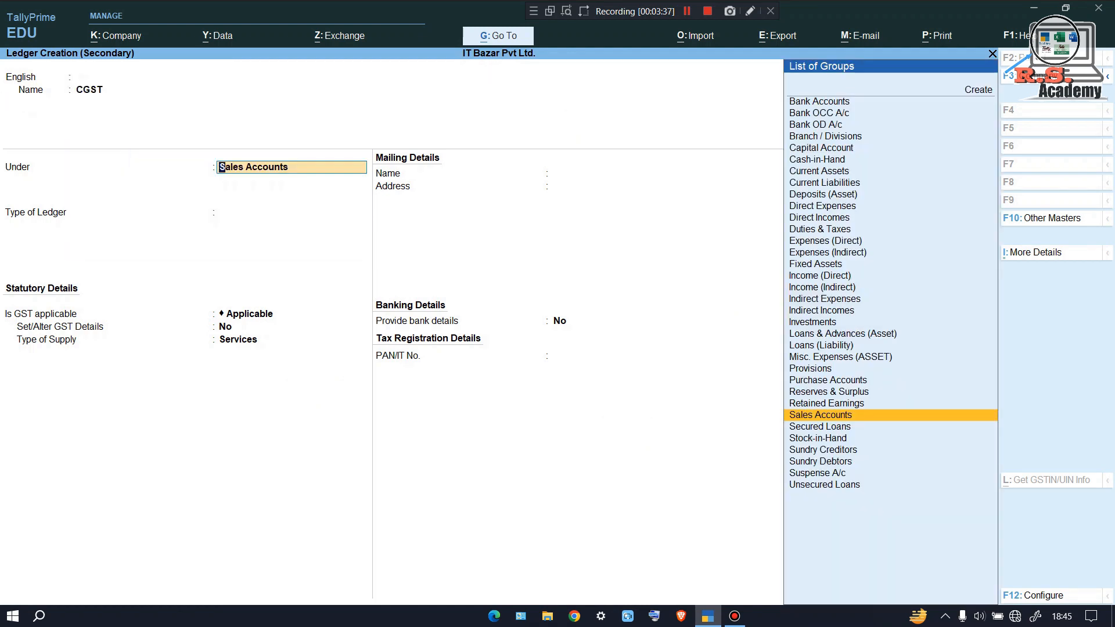
{"action": "type", "text": "DU"}
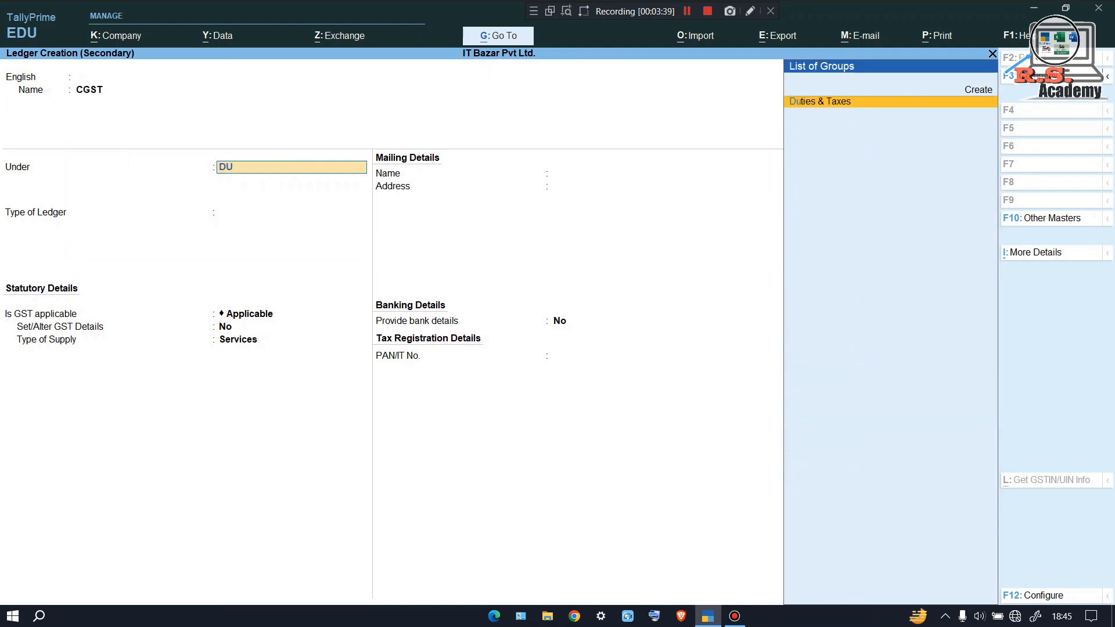
{"action": "key", "text": "Return"}
{"action": "key", "text": "Up"}
{"action": "key", "text": "Return"}
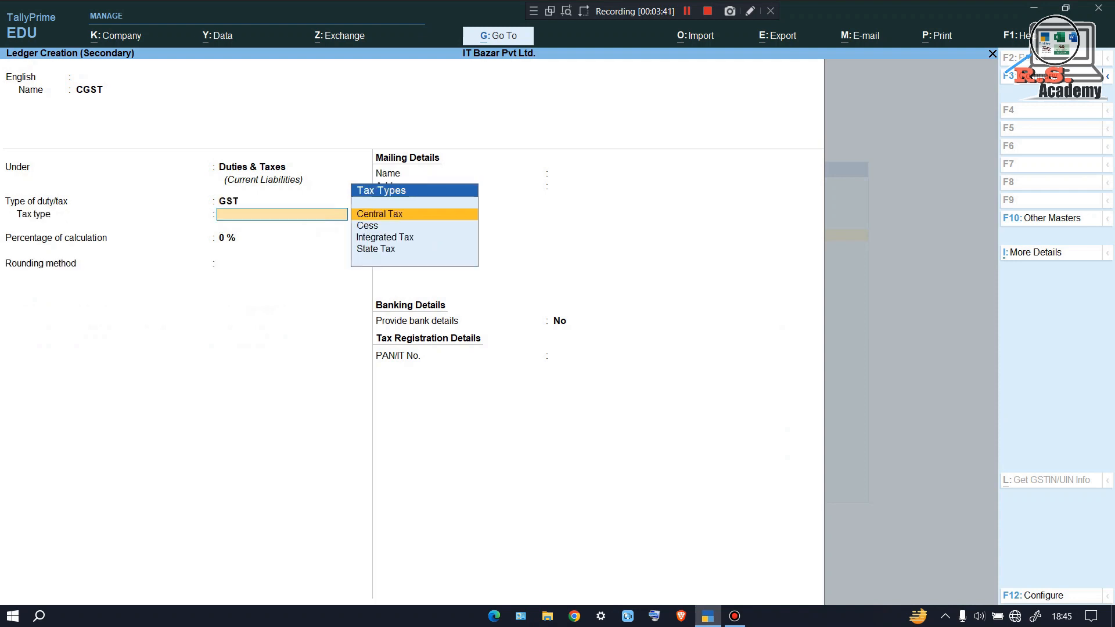
{"action": "key", "text": "Return"}
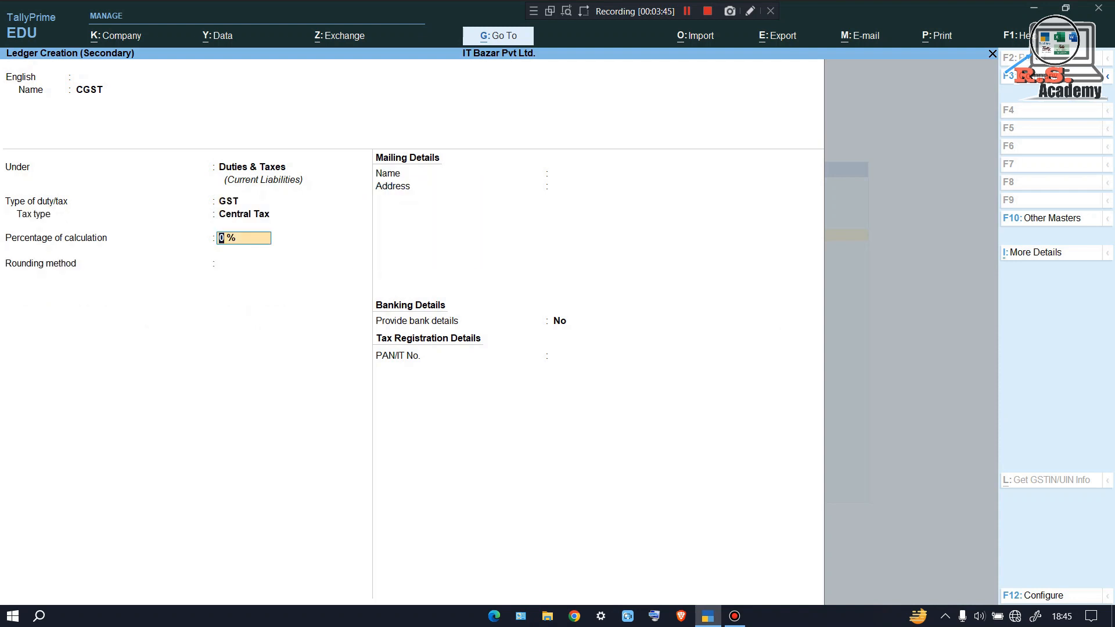
{"action": "key", "text": "ctrl+a"}
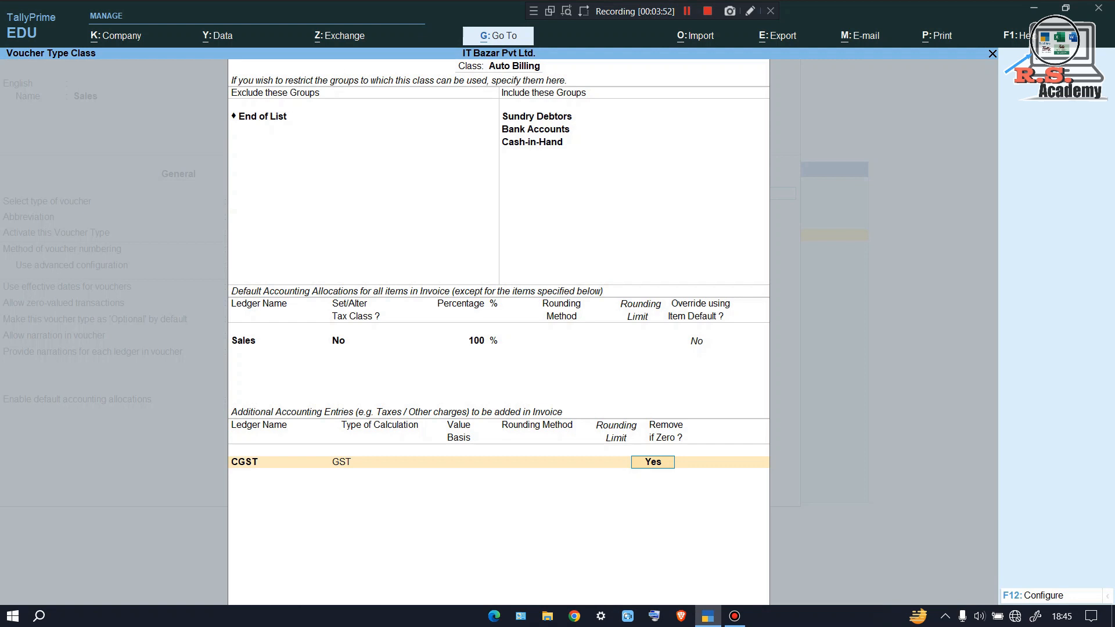
{"action": "key", "text": "Return"}
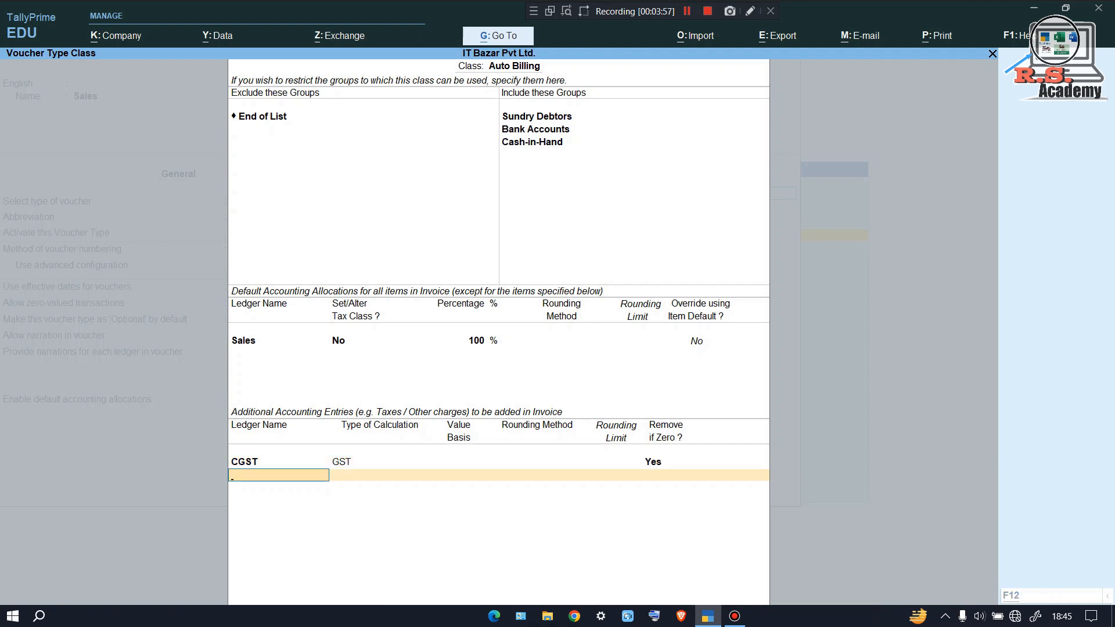
Create 'SGST' under Duties & Taxes with GST duty type and State Tax
{"action": "key", "text": "alt+c"}
{"action": "type", "text": "SGST"}
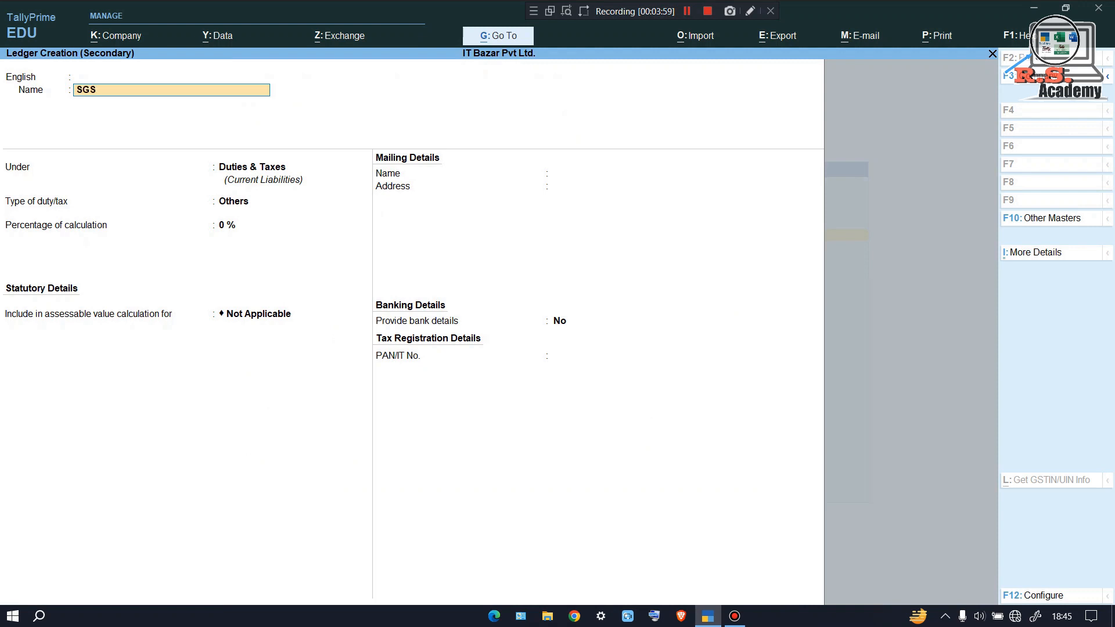
{"action": "key", "text": "Return"}
{"action": "key", "text": "Return"}
{"action": "key", "text": "Up"}
{"action": "key", "text": "Return"}
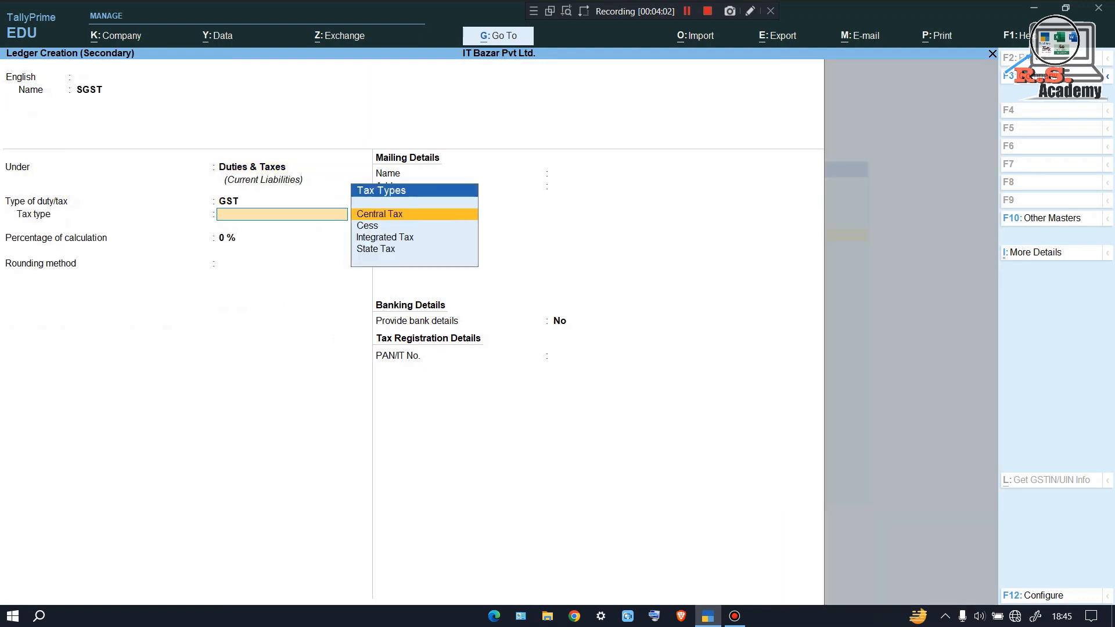
{"action": "type", "text": "S"}
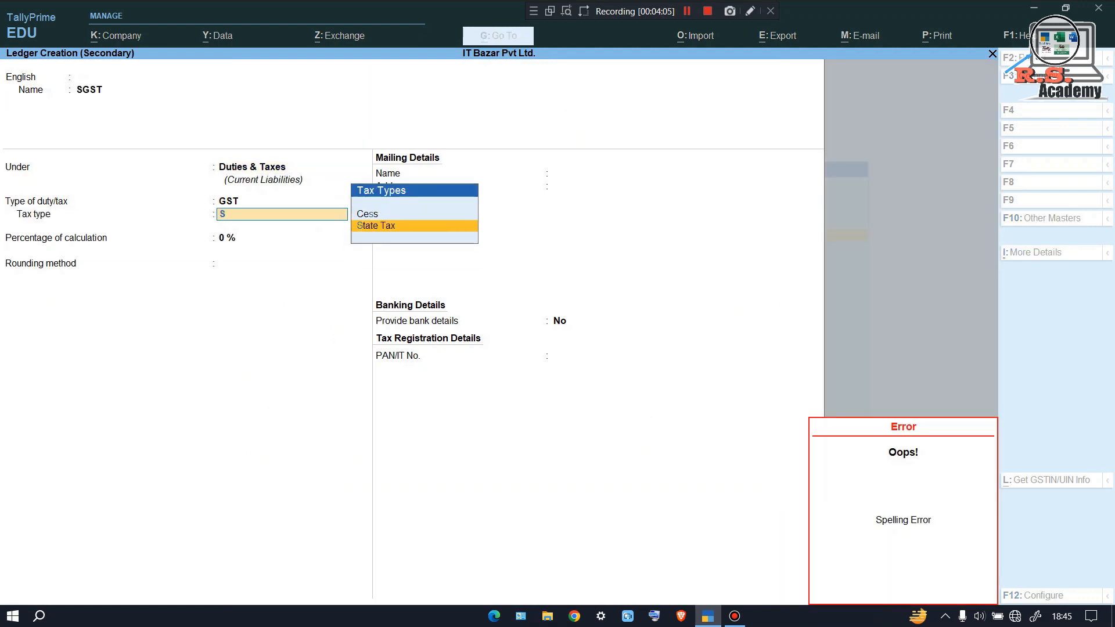
{"action": "key", "text": "Return"}
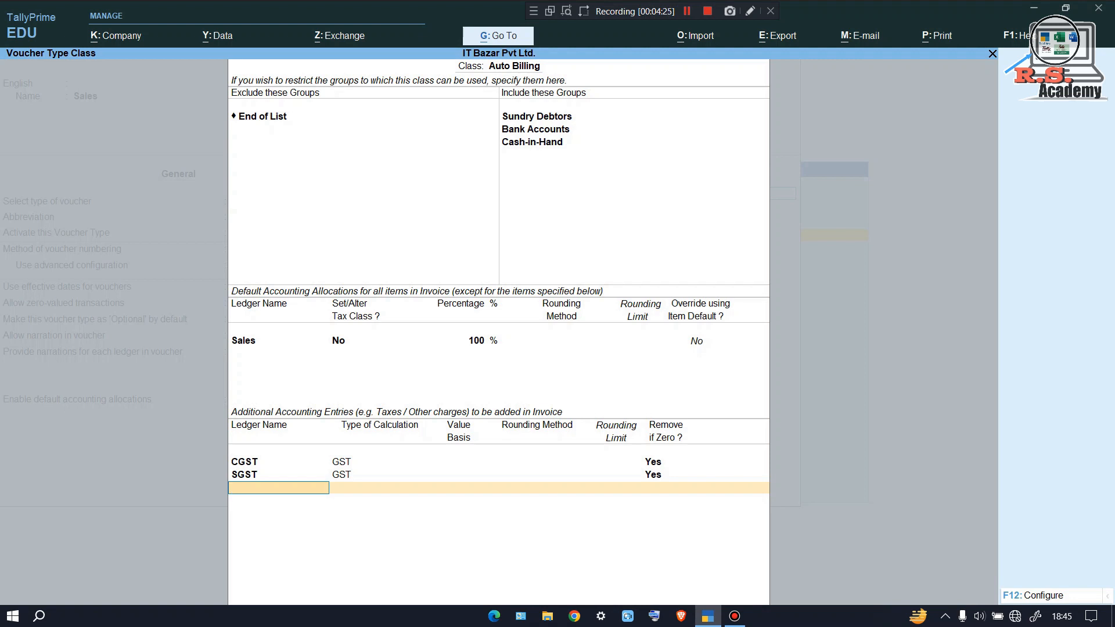
Create 'IGST' under Duties & Taxes as GST Integrated Tax and add its entry row
{"action": "key", "text": "alt+c"}
{"action": "type", "text": "IGST"}
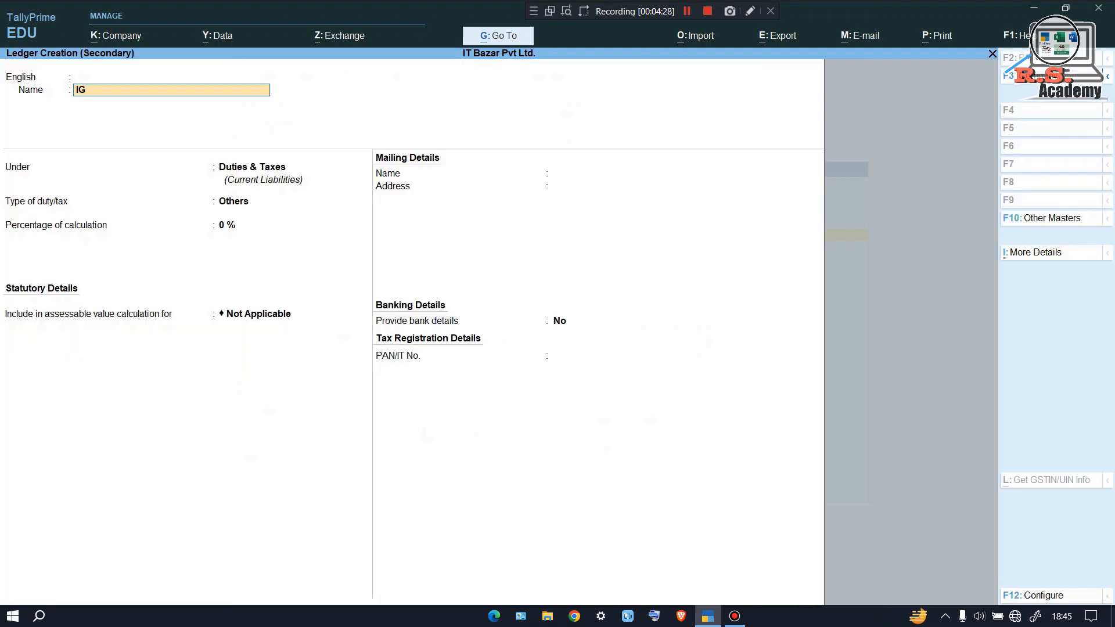
{"action": "key", "text": "Return"}
{"action": "key", "text": "Return"}
{"action": "key", "text": "Return"}
{"action": "key", "text": "Up"}
{"action": "key", "text": "Return"}
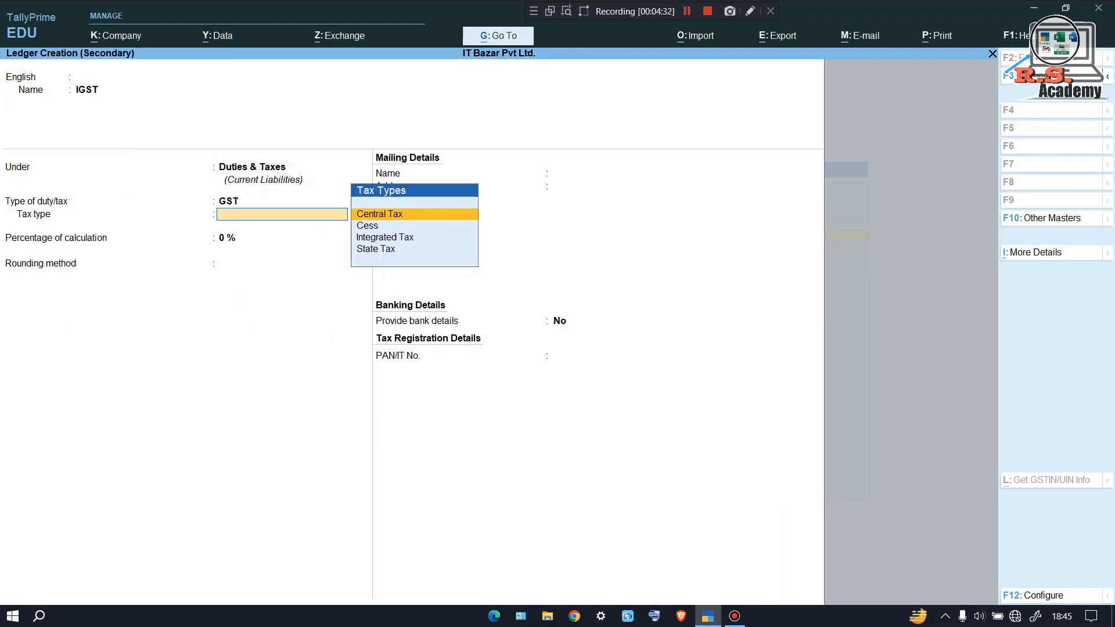
{"action": "type", "text": "IN"}
{"action": "key", "text": "Return"}
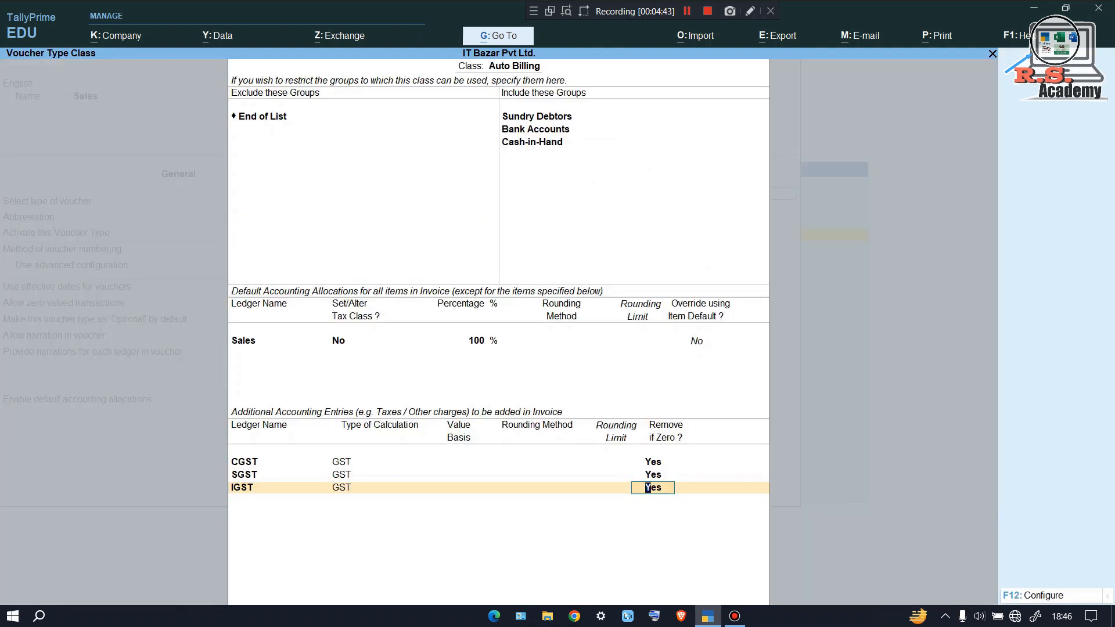
{"action": "key", "text": "Return"}
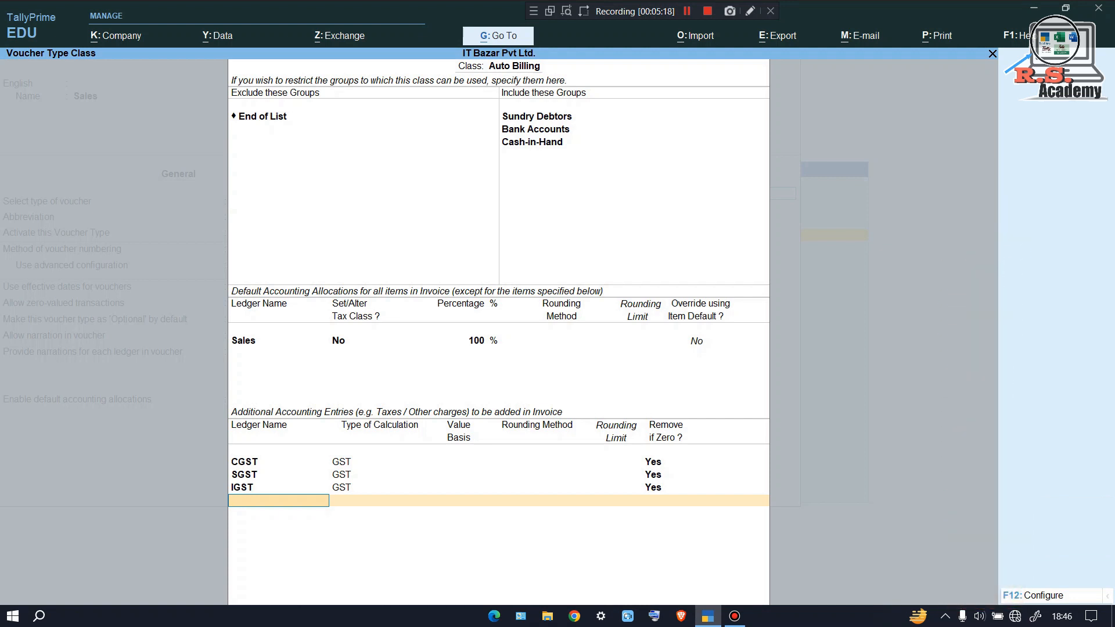
Create a 'ROUND OFF' ledger under Indirect Expenses of type Invoice Rounding, Normal Rounding
{"action": "key", "text": "alt+c"}
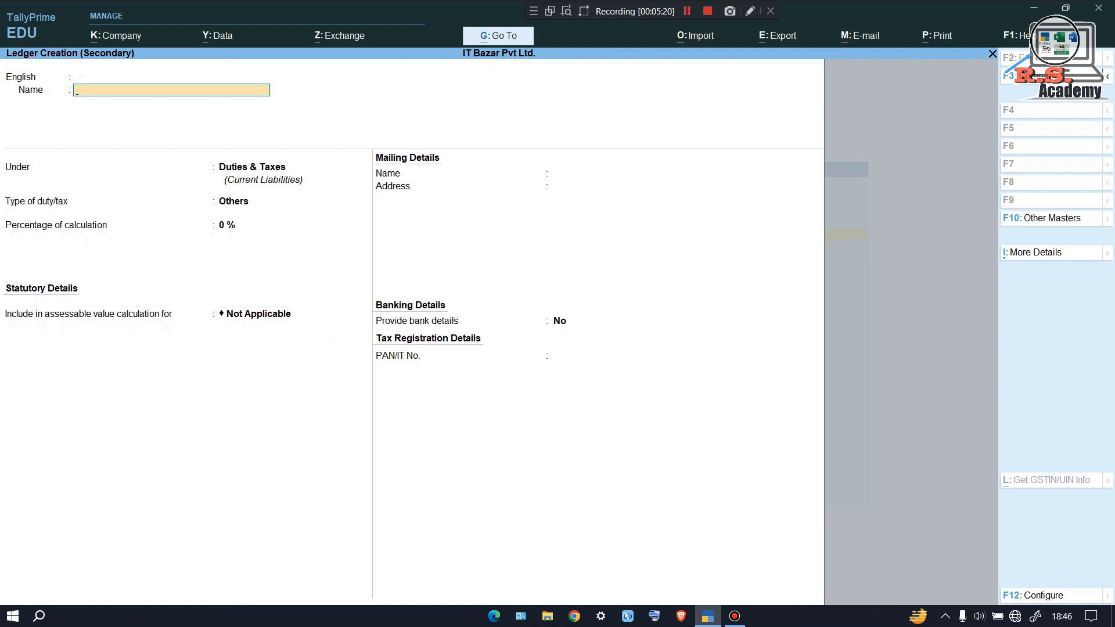
{"action": "type", "text": "RO"}
{"action": "type", "text": "UND OFF"}
{"action": "key", "text": "Return"}
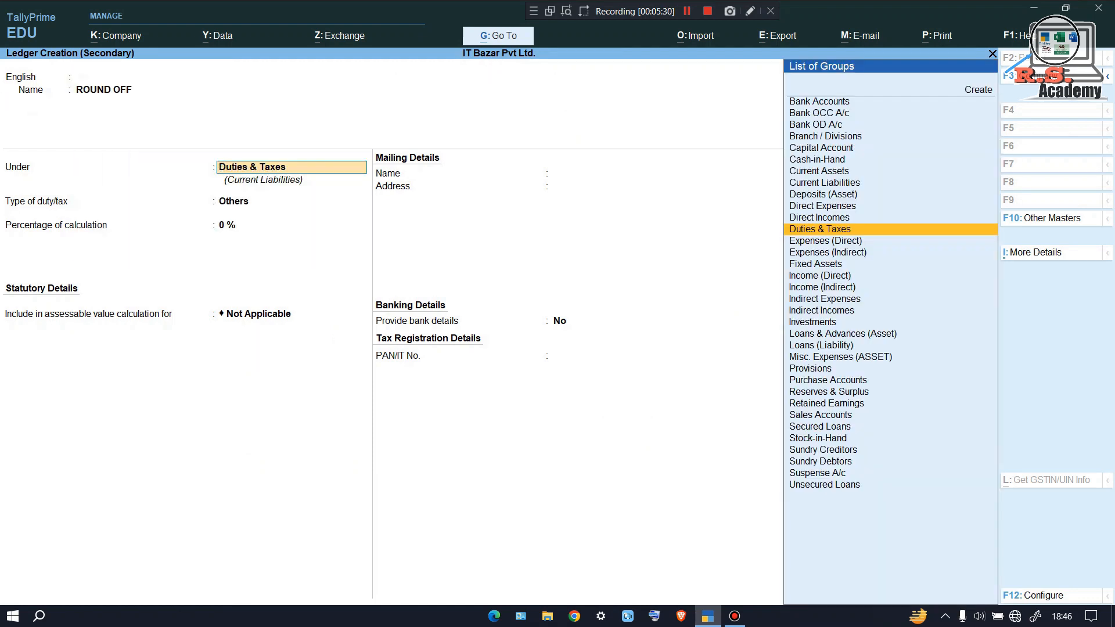
{"action": "type", "text": "EX"}
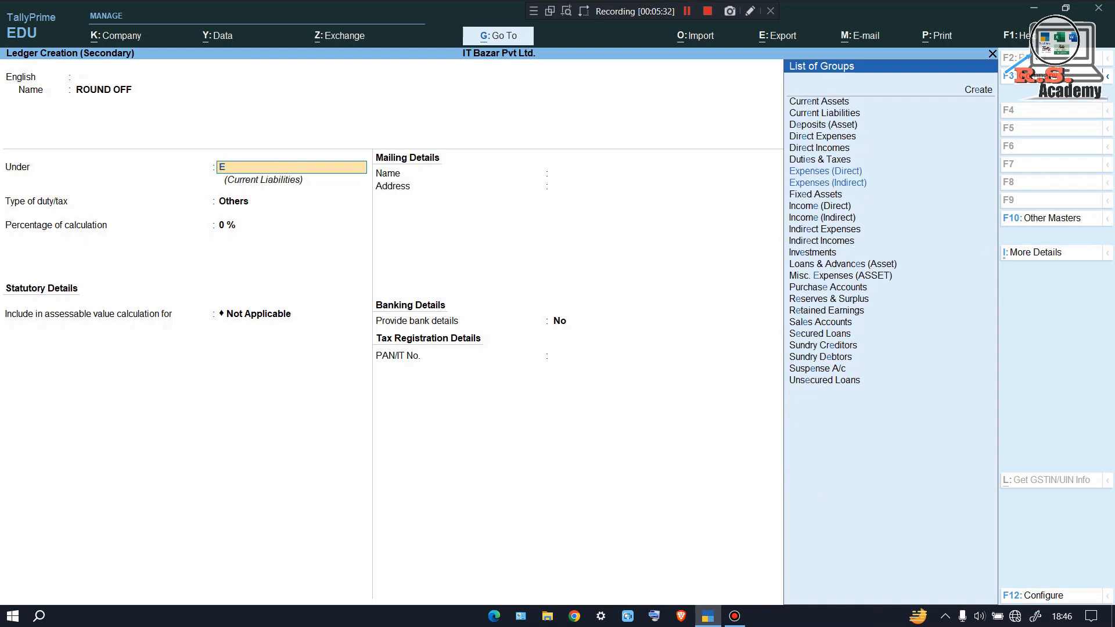
{"action": "key", "text": "Down"}
{"action": "key", "text": "Down"}
{"action": "key", "text": "Down"}
{"action": "key", "text": "Return"}
{"action": "key", "text": "Down"}
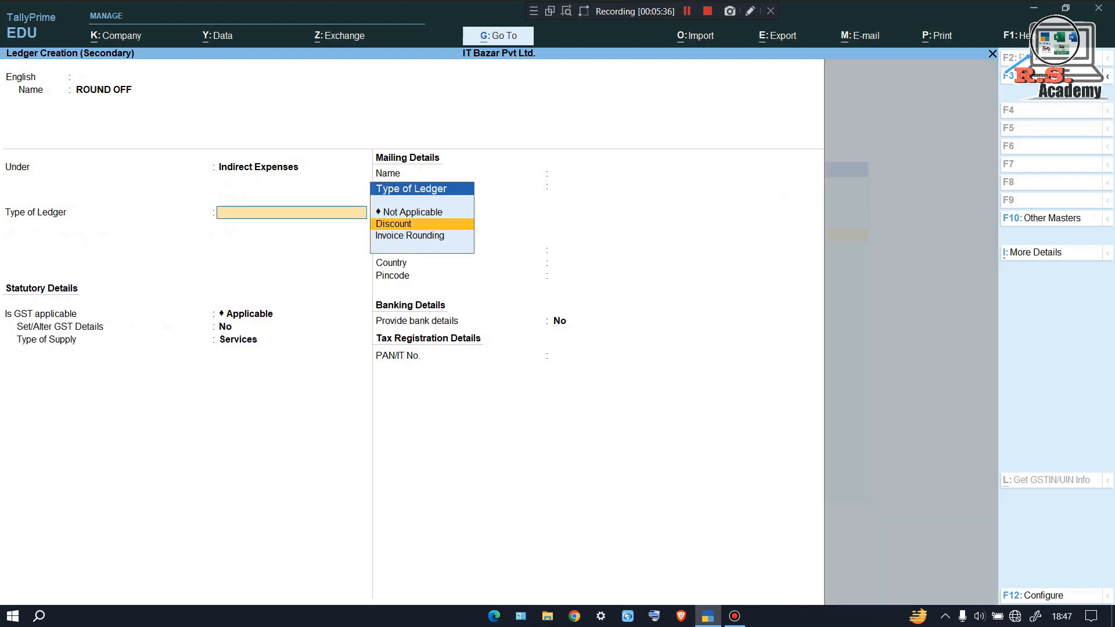
{"action": "key", "text": "Down"}
{"action": "key", "text": "Return"}
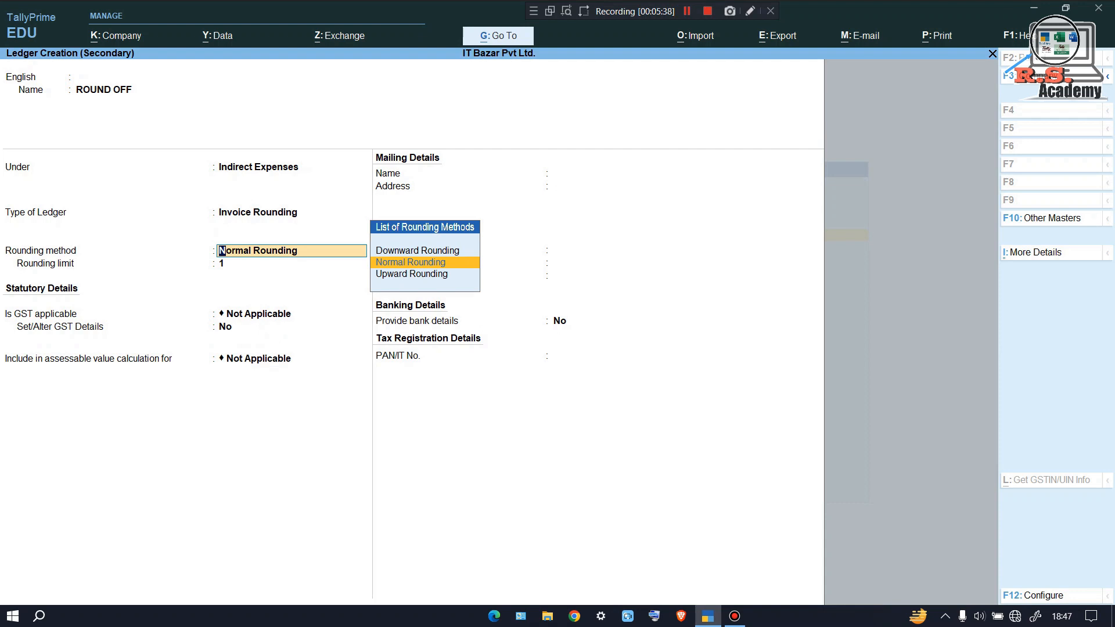
{"action": "key", "text": "Return"}
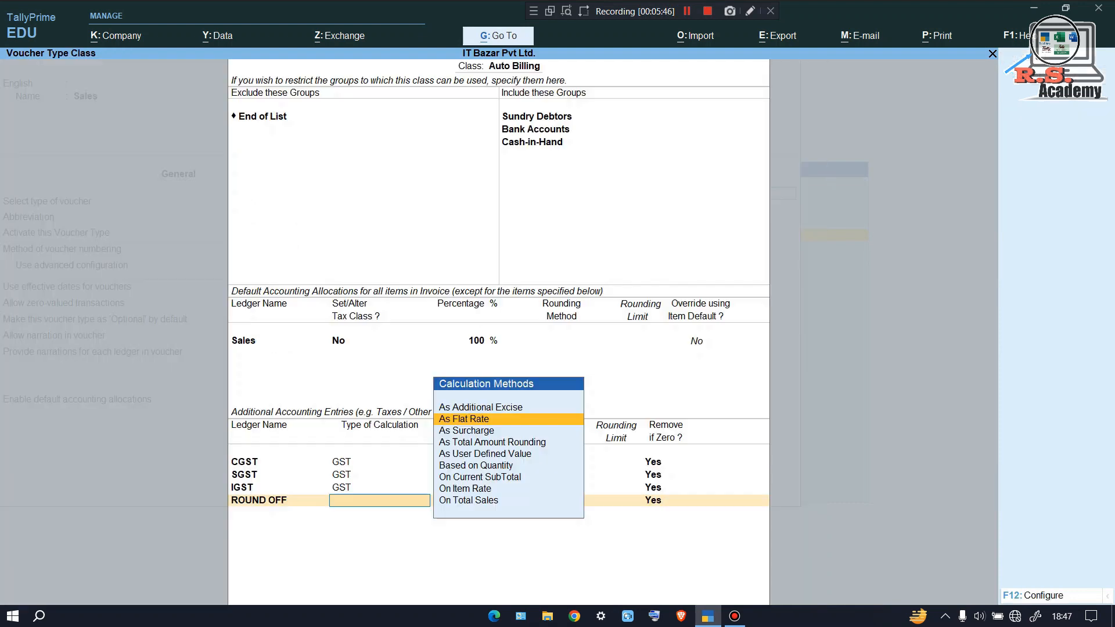
Set ROUND OFF to As Total Amount Rounding with Normal Rounding, then save the class
{"action": "key", "text": "Down"}
{"action": "key", "text": "Down"}
{"action": "key", "text": "Down"}
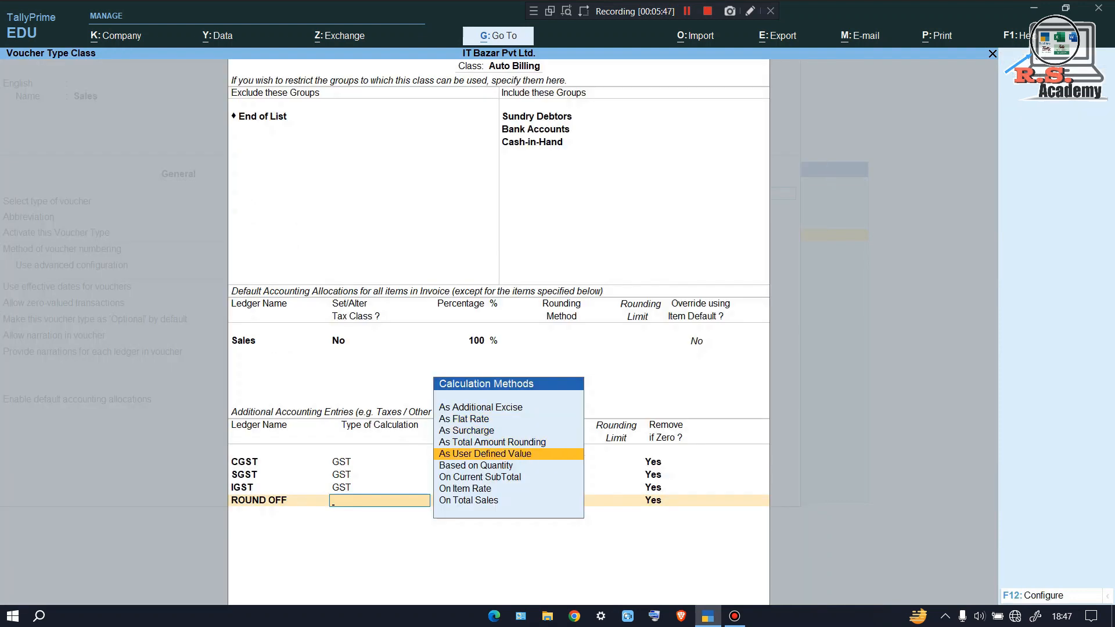
{"action": "key", "text": "Up"}
{"action": "key", "text": "Up"}
{"action": "key", "text": "Up"}
{"action": "key", "text": "Up"}
{"action": "key", "text": "Down"}
{"action": "key", "text": "Down"}
{"action": "key", "text": "Down"}
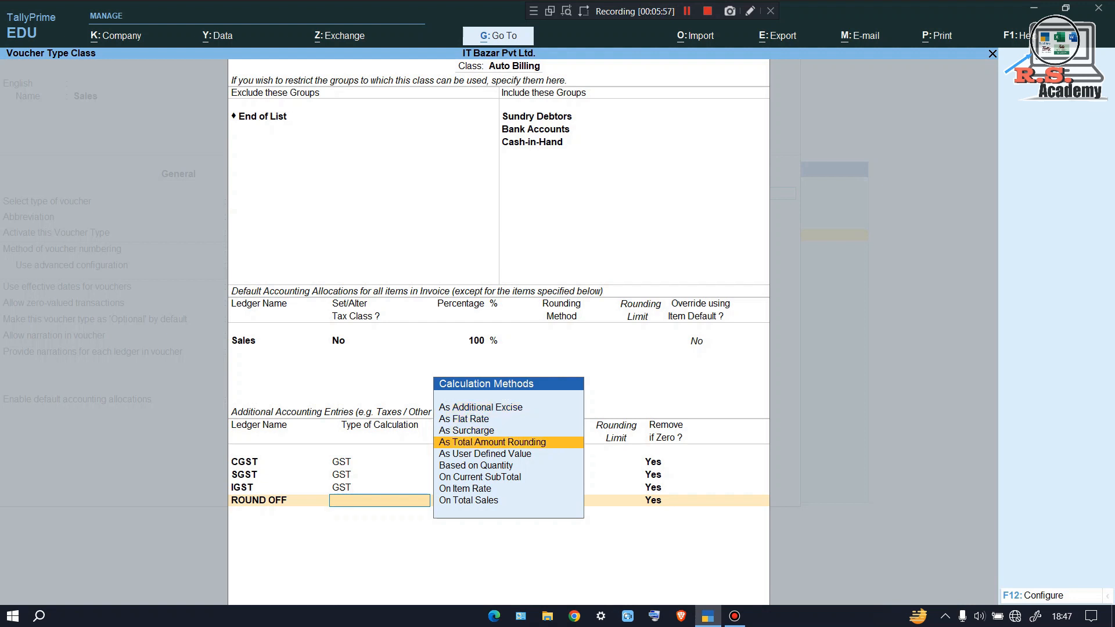
{"action": "key", "text": "Return"}
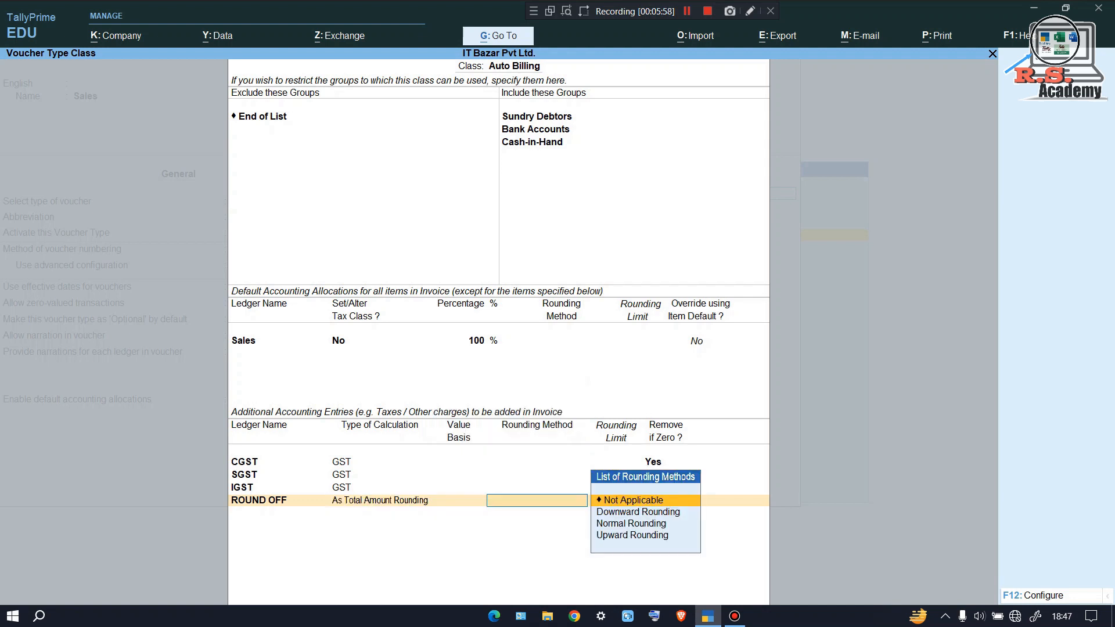
{"action": "key", "text": "Down"}
{"action": "key", "text": "Down"}
{"action": "key", "text": "Return"}
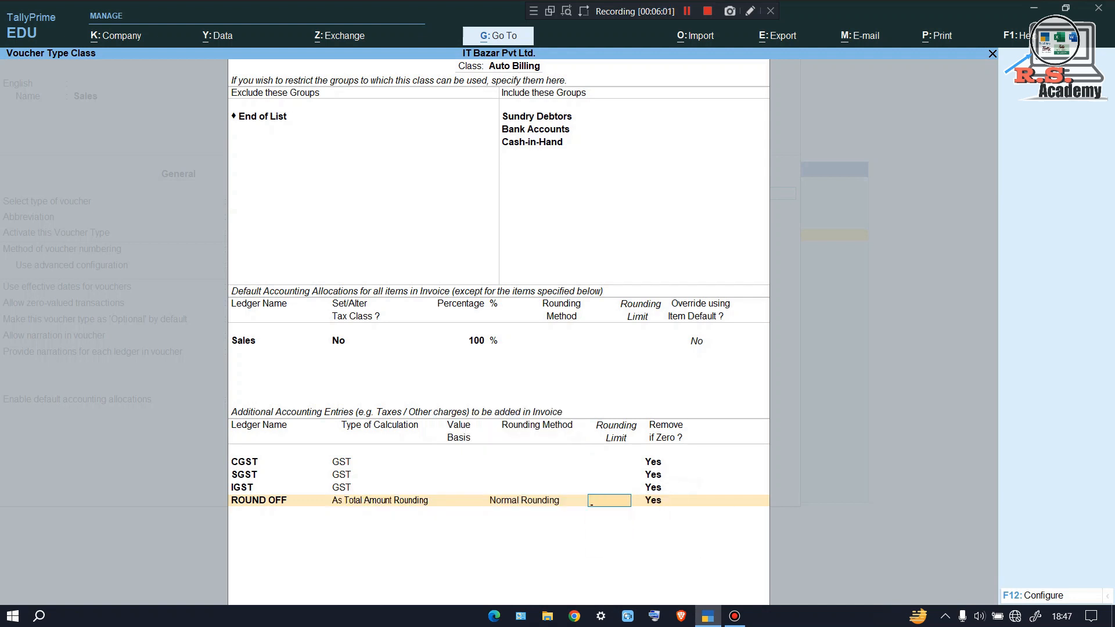
{"action": "key", "text": "Return"}
{"action": "key", "text": "Return"}
{"action": "key", "text": "Return"}
{"action": "key", "text": "Return"}
{"action": "key", "text": "y"}
{"action": "key", "text": "Escape"}
{"action": "key", "text": "Escape"}
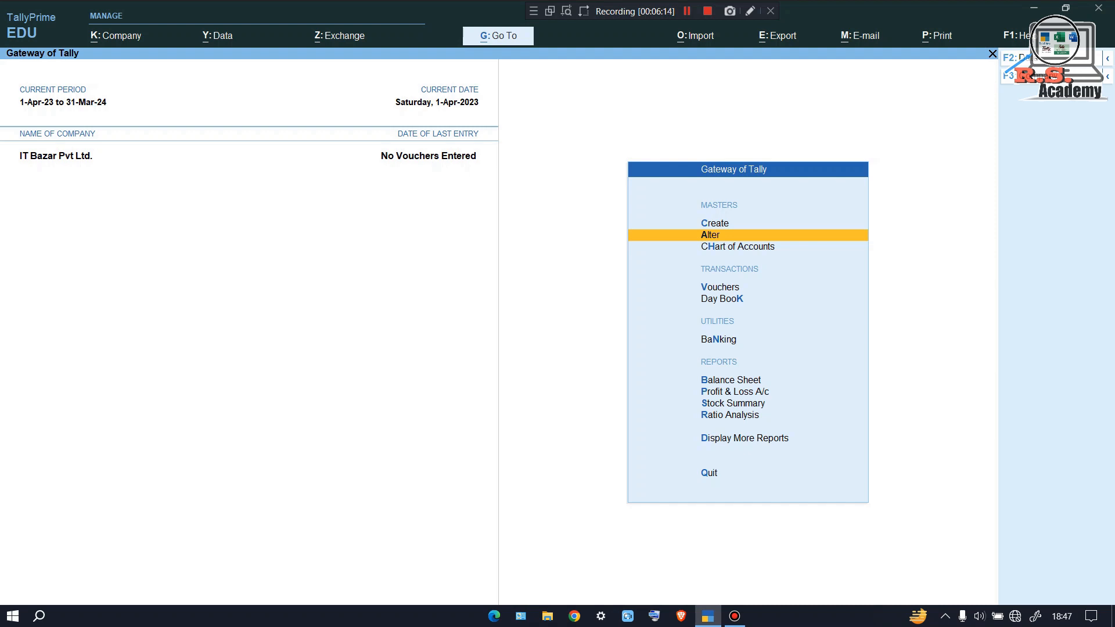
{"action": "key", "text": "Up"}
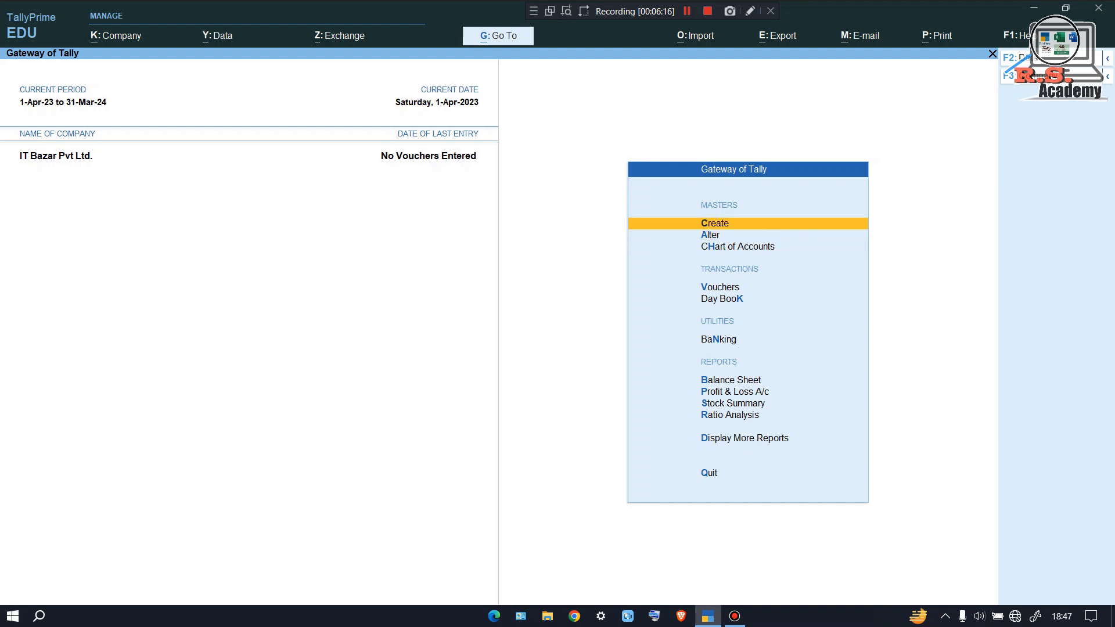
Create stock item 'MONITOR' under Primary and start a new unit from the Units list
{"action": "key", "text": "Return"}
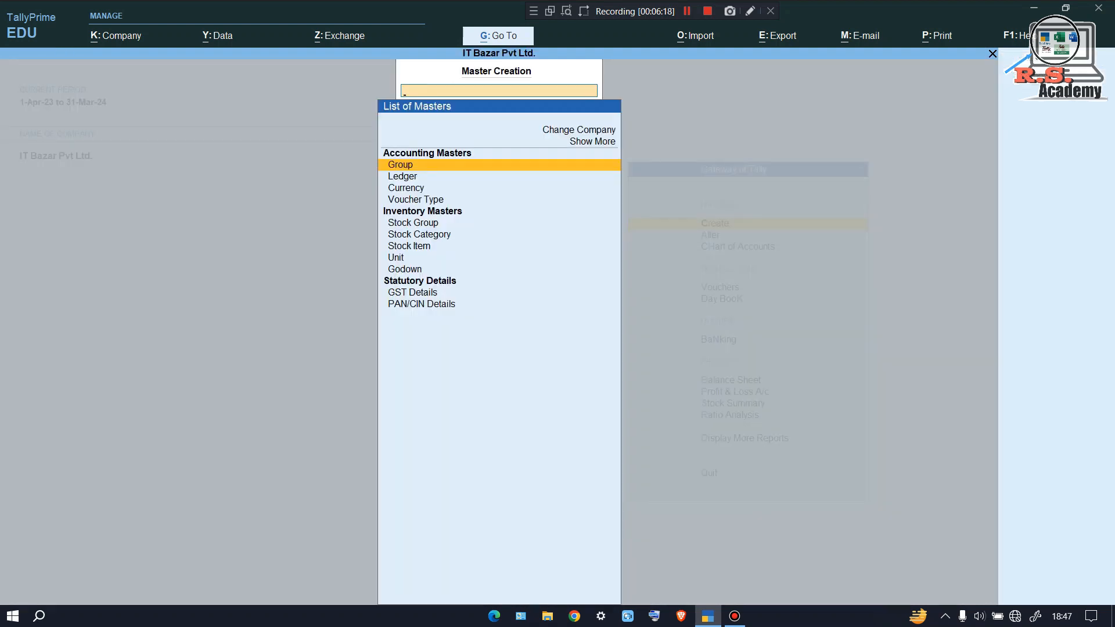
{"action": "key", "text": "Down"}
{"action": "key", "text": "Down"}
{"action": "key", "text": "Down"}
{"action": "key", "text": "Down"}
{"action": "key", "text": "Down"}
{"action": "key", "text": "Down"}
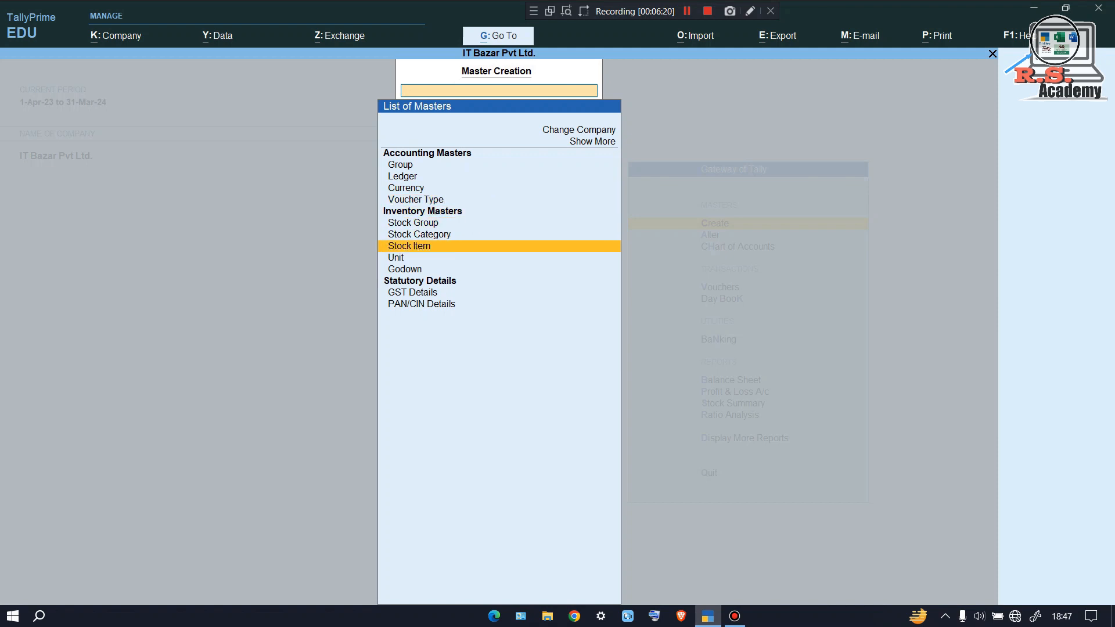
{"action": "key", "text": "Return"}
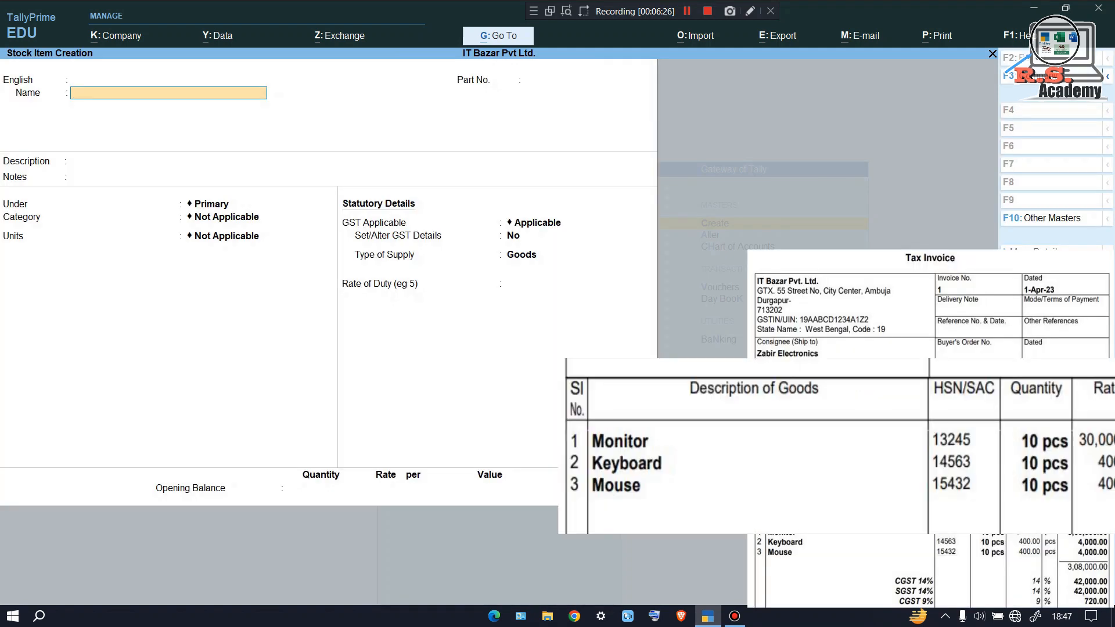
{"action": "type", "text": "MONITOR"}
{"action": "key", "text": "Return"}
{"action": "key", "text": "Return"}
{"action": "key", "text": "Return"}
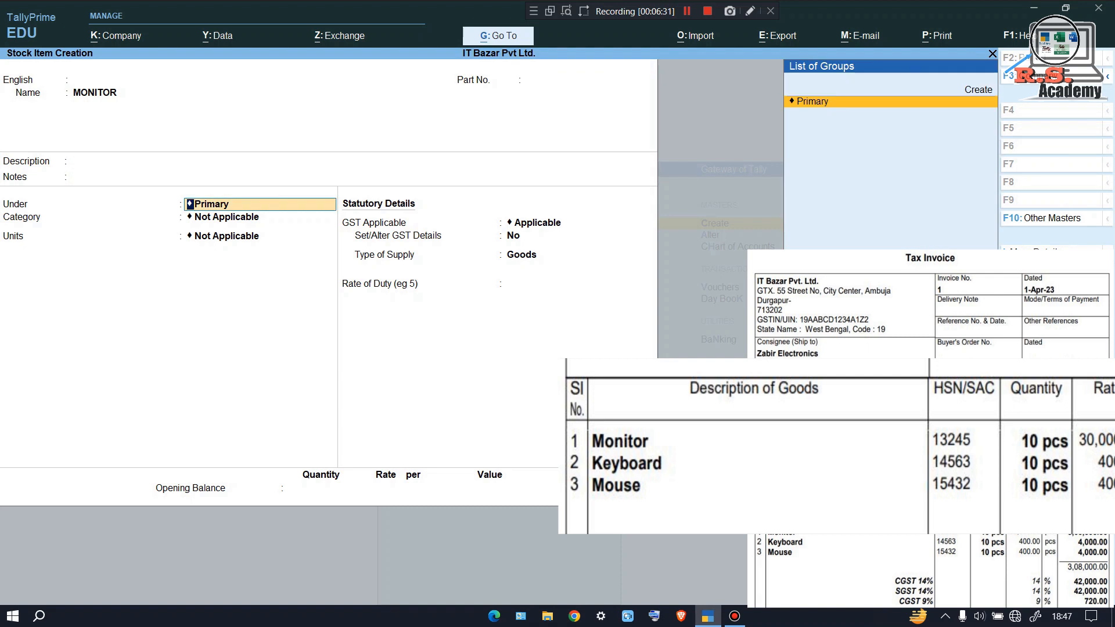
{"action": "key", "text": "Return"}
{"action": "key", "text": "Return"}
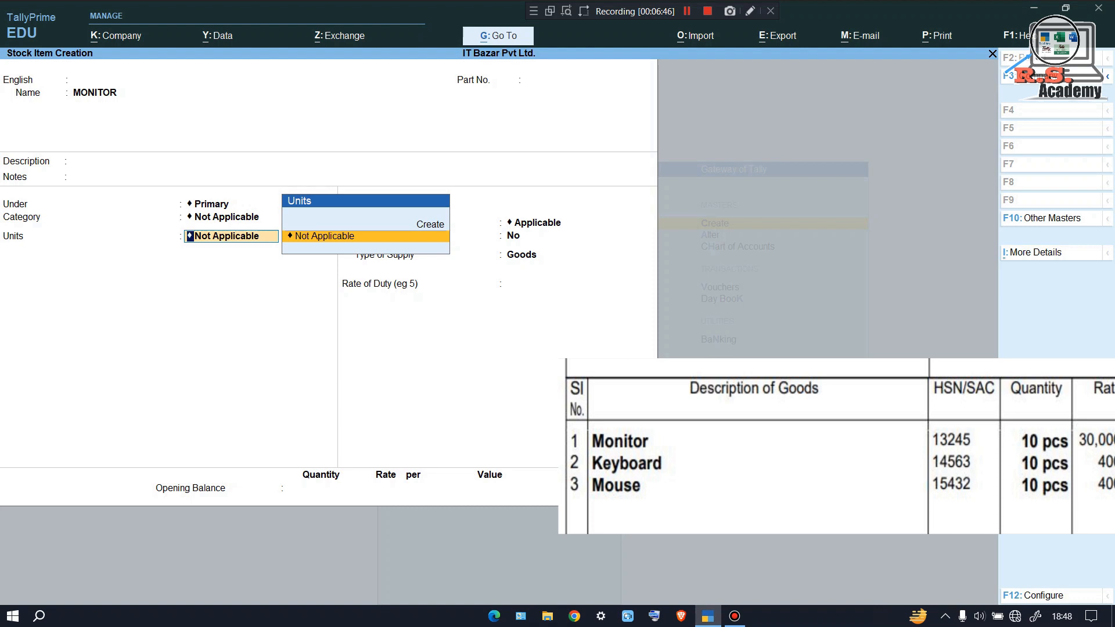
{"action": "key", "text": "Up"}
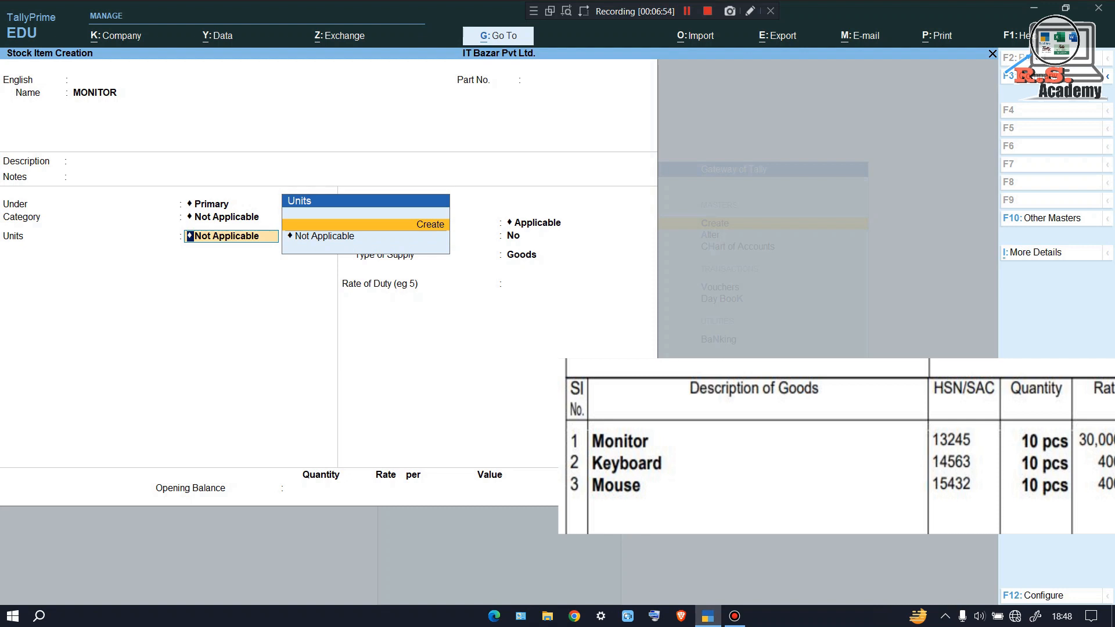
{"action": "key", "text": "Return"}
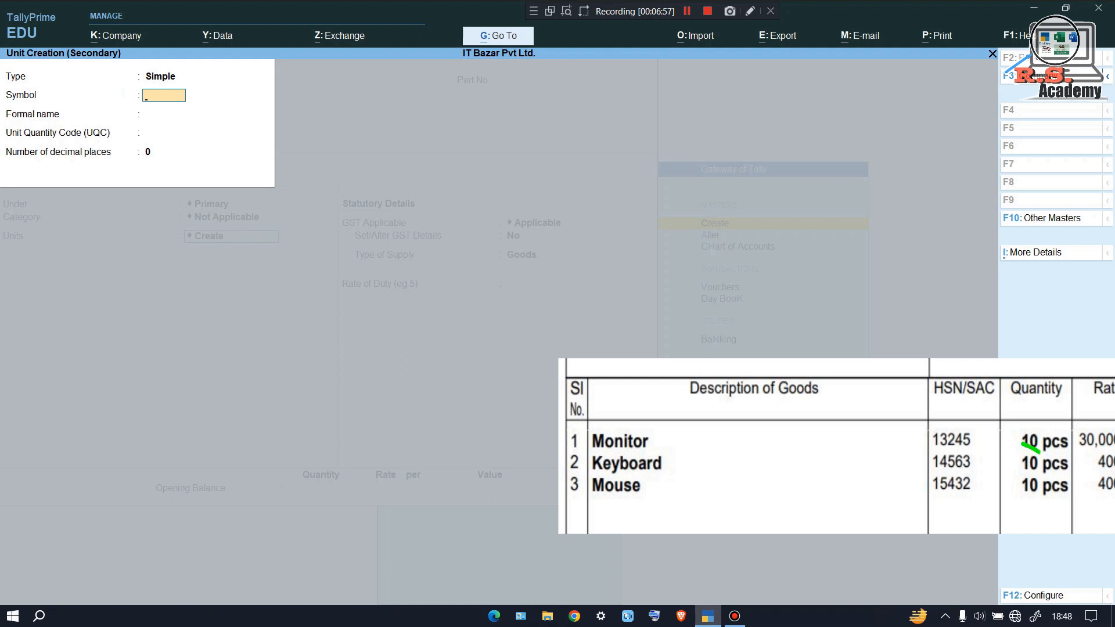
Create unit PCS with quantity code PCS-PIECES
{"action": "type", "text": "PCS"}
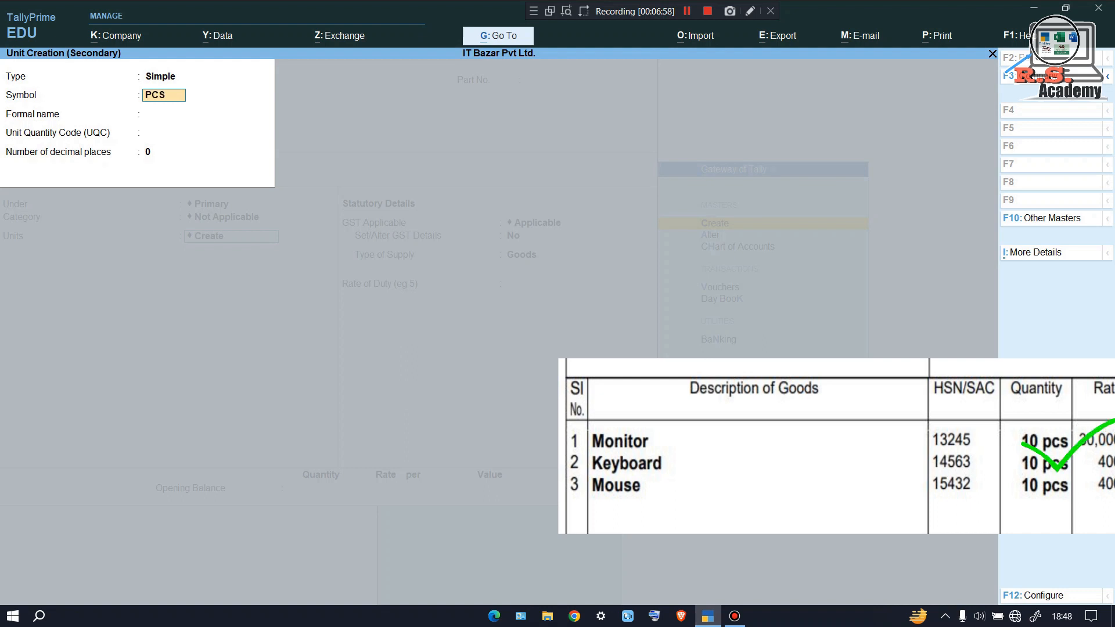
{"action": "key", "text": "Return"}
{"action": "key", "text": "Return"}
{"action": "type", "text": "P"}
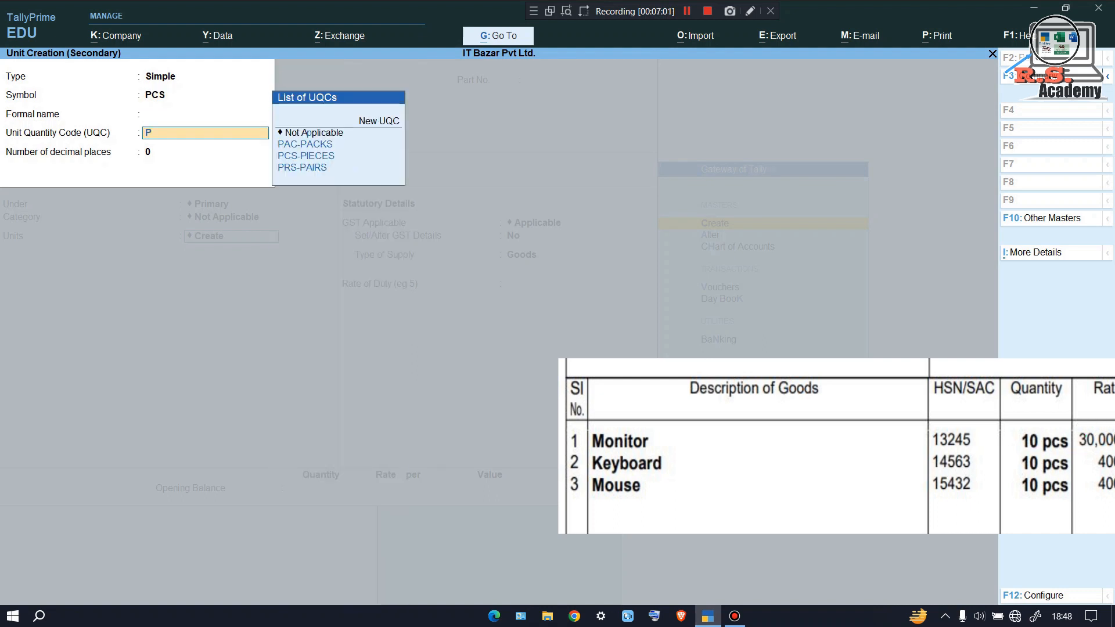
{"action": "type", "text": "CS"}
{"action": "key", "text": "Return"}
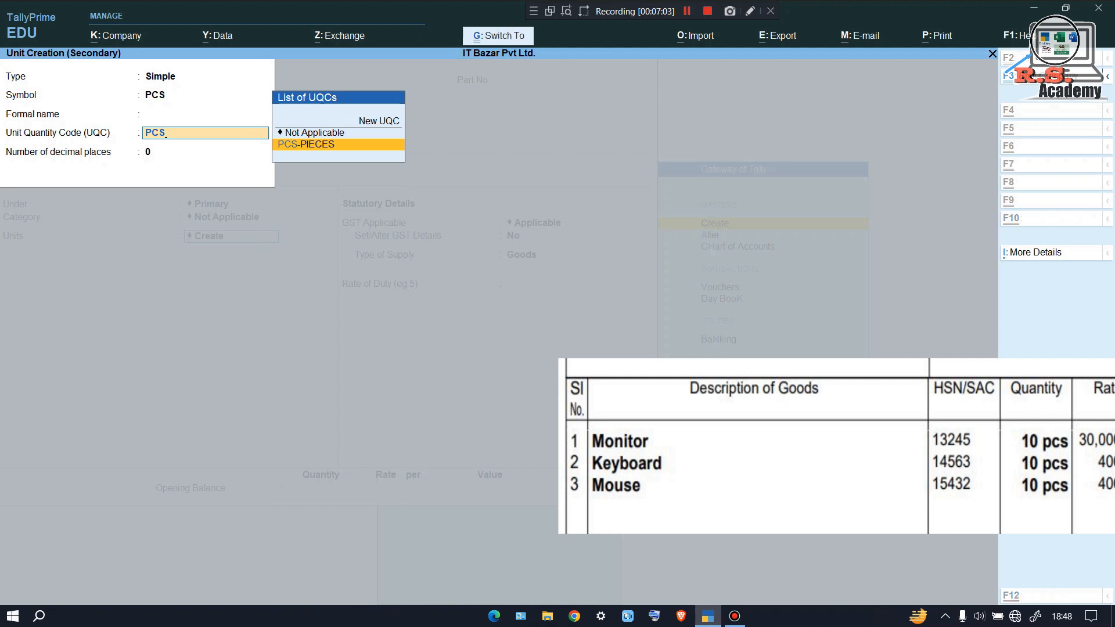
{"action": "key", "text": "Return"}
{"action": "key", "text": "Return"}
{"action": "key", "text": "Return"}
{"action": "key", "text": "Return"}
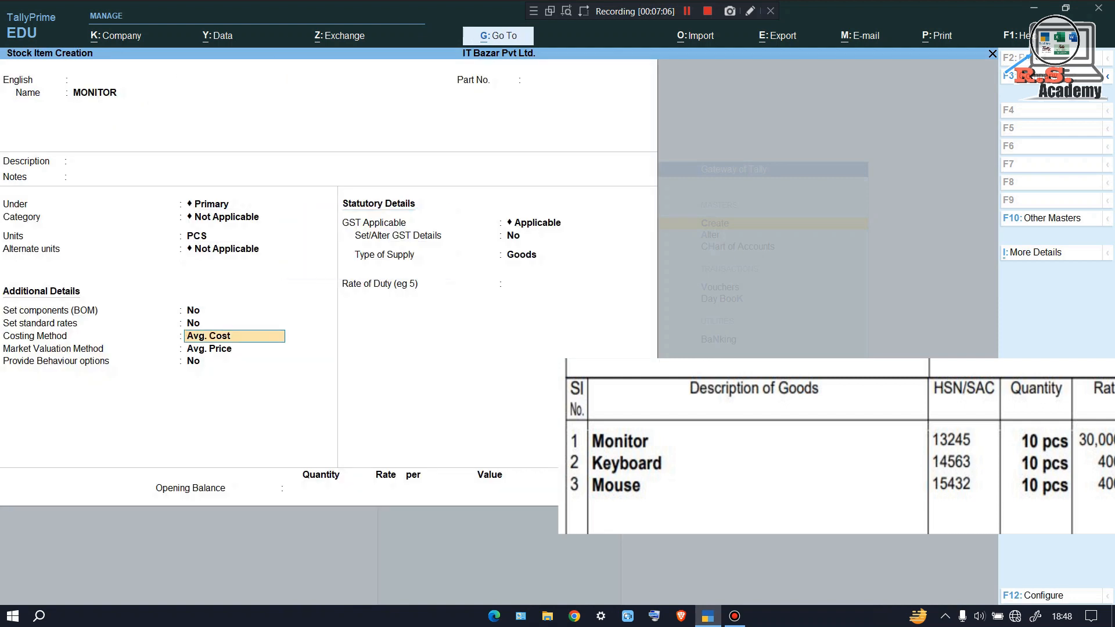
Set MONITOR's costing method to Std. Cost and market valuation to Std. Price
{"action": "type", "text": "s"}
{"action": "key", "text": "Return"}
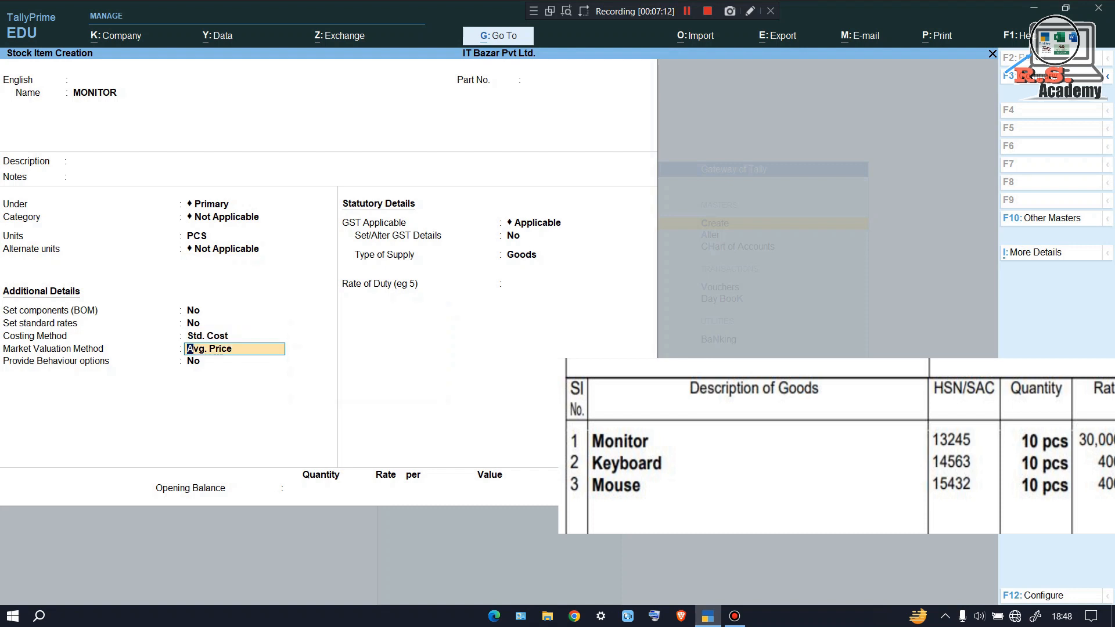
{"action": "type", "text": "s"}
{"action": "key", "text": "Return"}
{"action": "key", "text": "Return"}
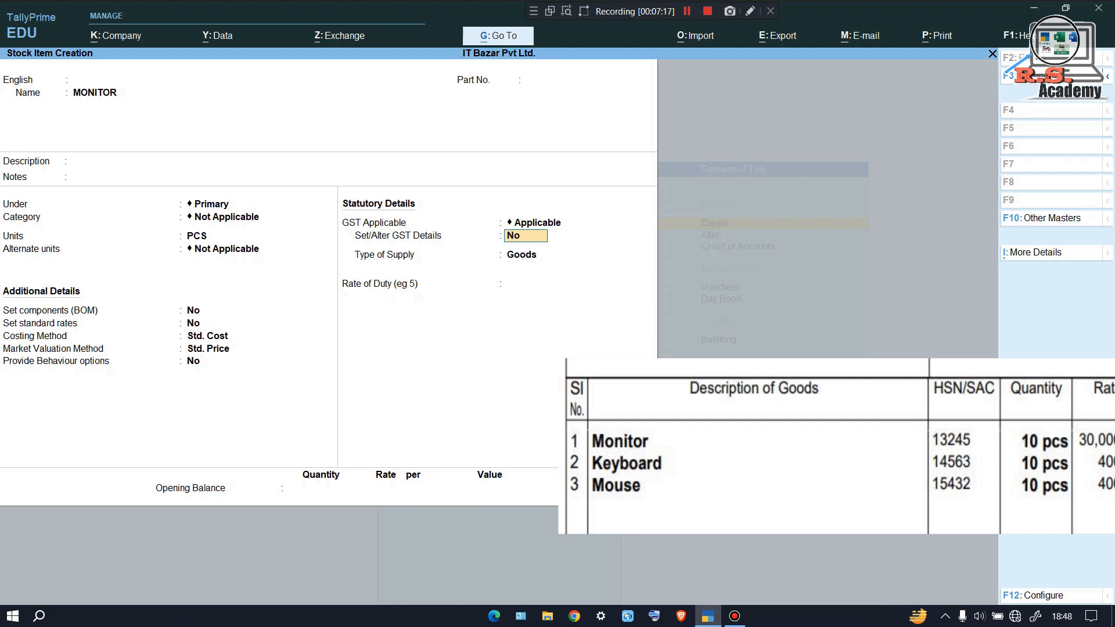
Give MONITOR GST details: description MONITOR, HSN/SAC 13245, Taxable, 28% integrated tax
{"action": "key", "text": "y"}
{"action": "type", "text": "MO"}
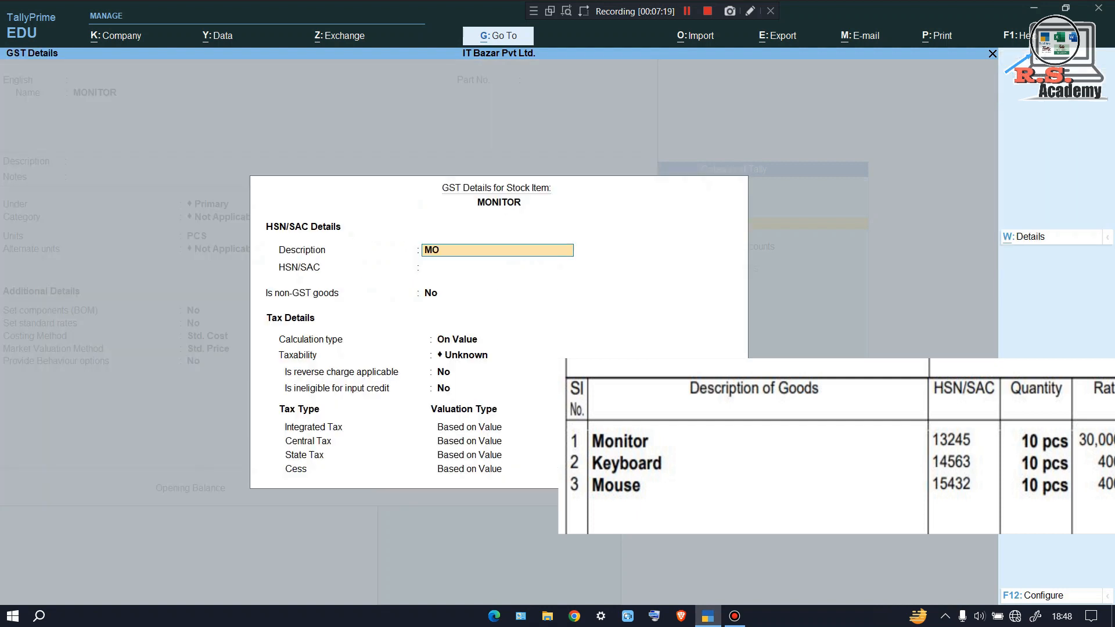
{"action": "type", "text": "NITOR"}
{"action": "key", "text": "Return"}
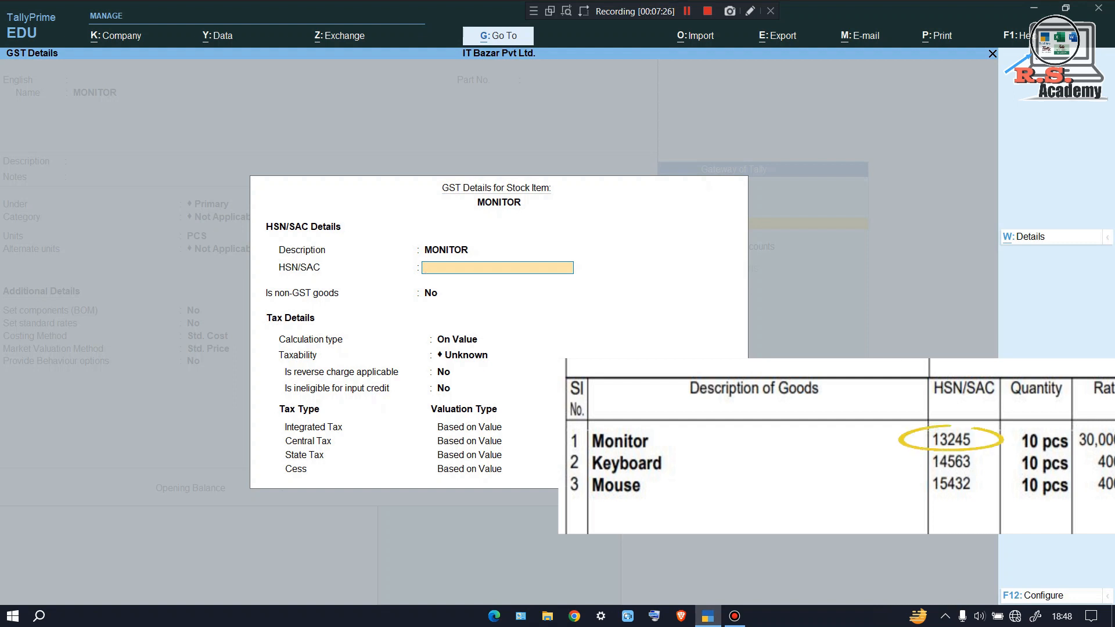
{"action": "type", "text": "13245"}
{"action": "key", "text": "Return"}
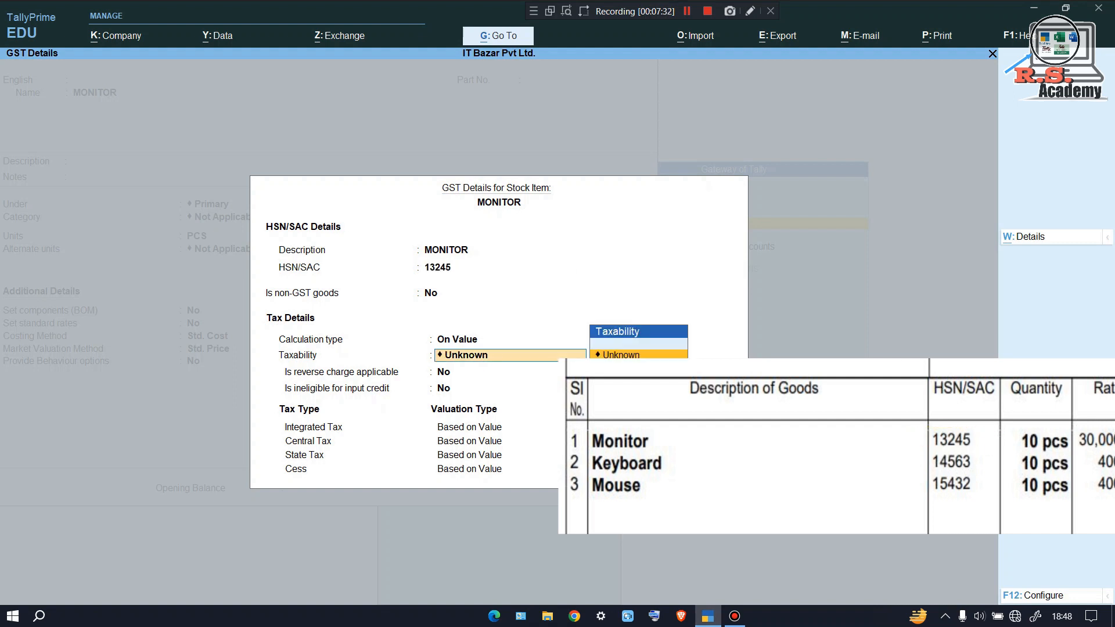
{"action": "type", "text": "T"}
{"action": "key", "text": "Return"}
{"action": "key", "text": "Return"}
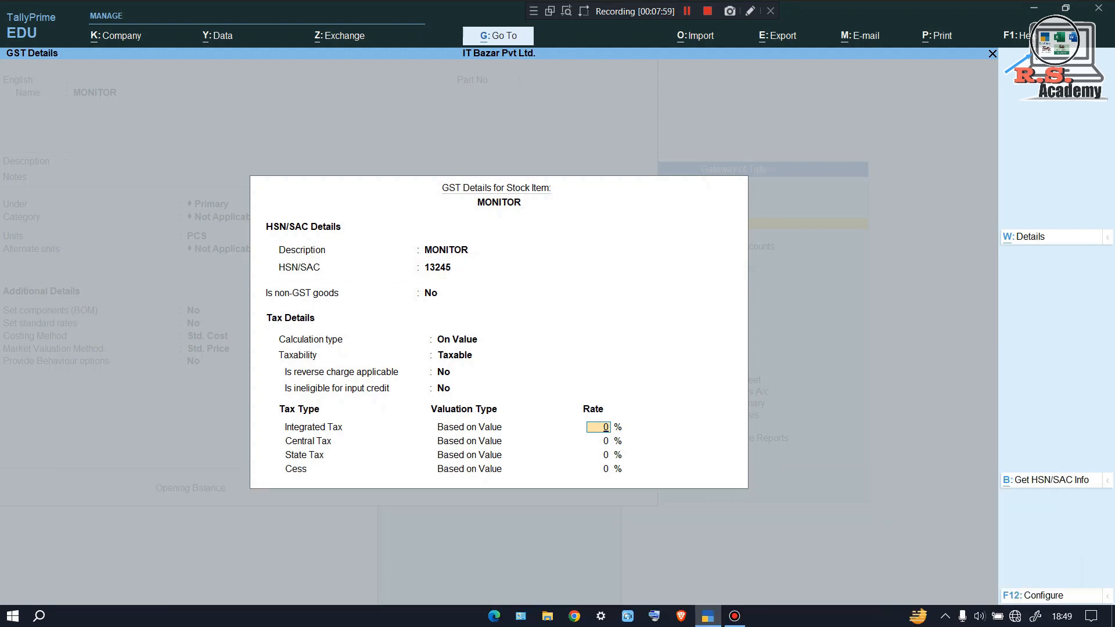
{"action": "type", "text": "28"}
{"action": "key", "text": "Return"}
{"action": "key", "text": "Return"}
{"action": "key", "text": "Return"}
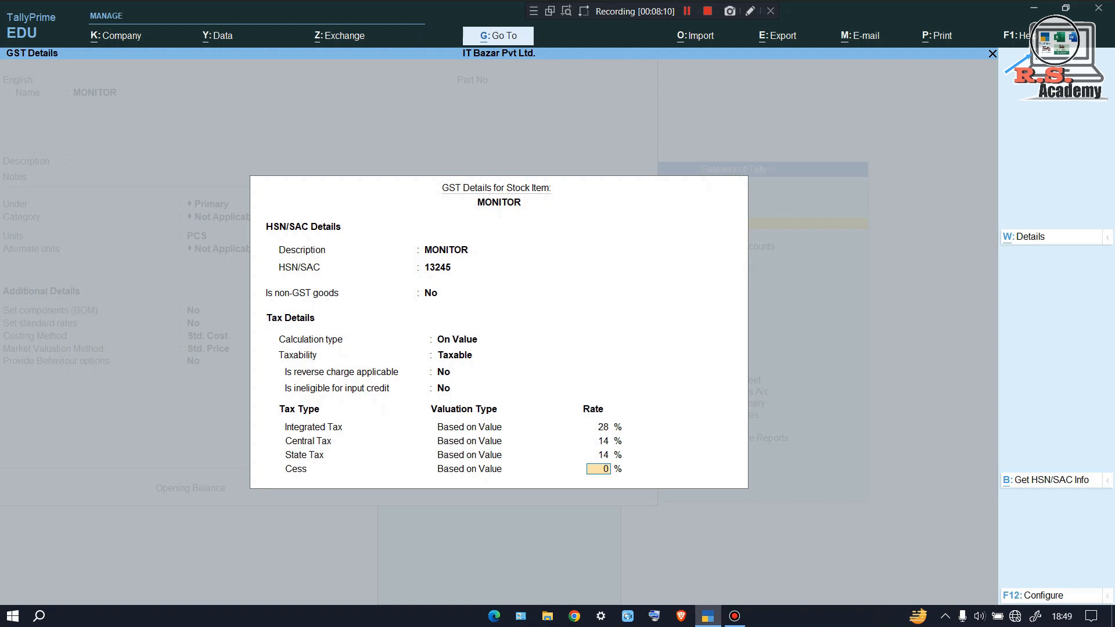
{"action": "key", "text": "Return"}
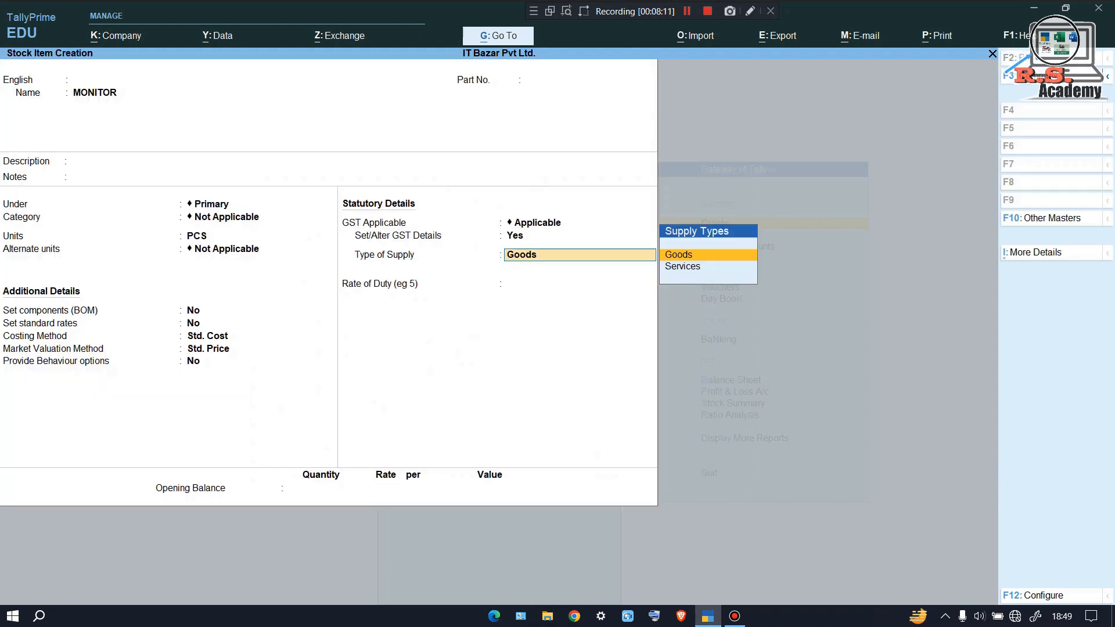
Keep MONITOR as Goods and enter an opening balance of 20 PCS at 20,000
{"action": "key", "text": "Return"}
{"action": "key", "text": "Return"}
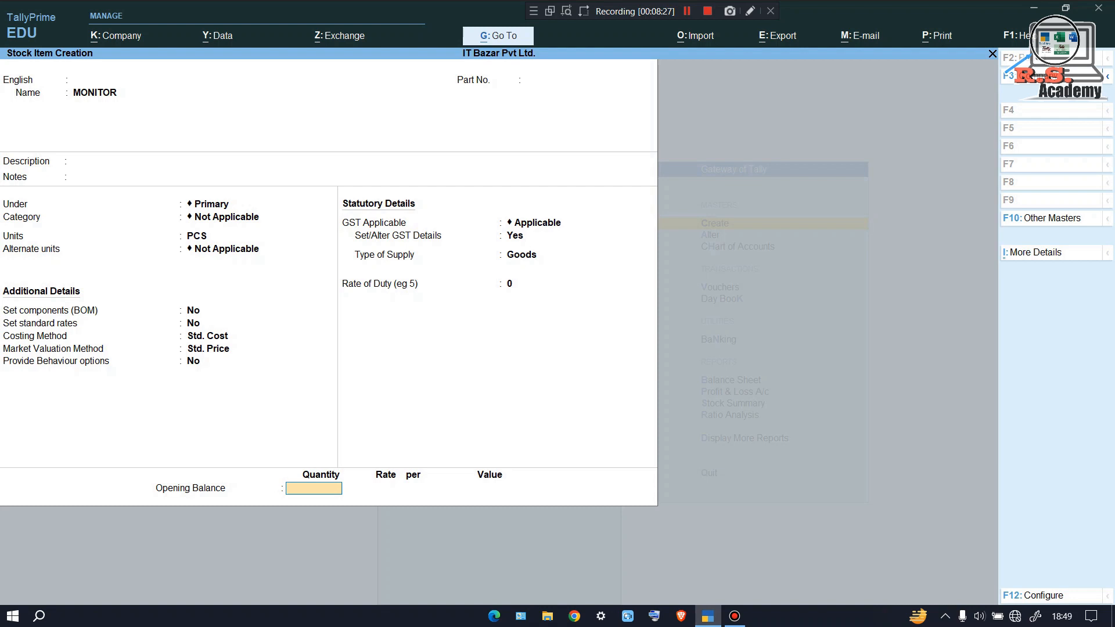
{"action": "type", "text": "20"}
{"action": "key", "text": "Return"}
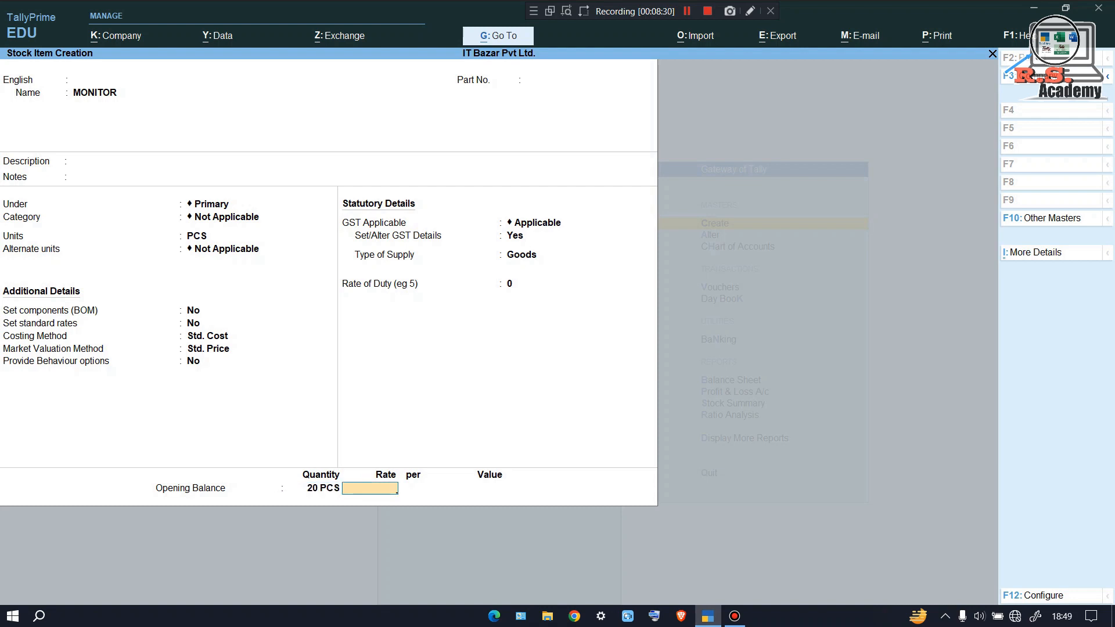
{"action": "type", "text": "20000"}
{"action": "key", "text": "Return"}
{"action": "key", "text": "Return"}
{"action": "key", "text": "Return"}
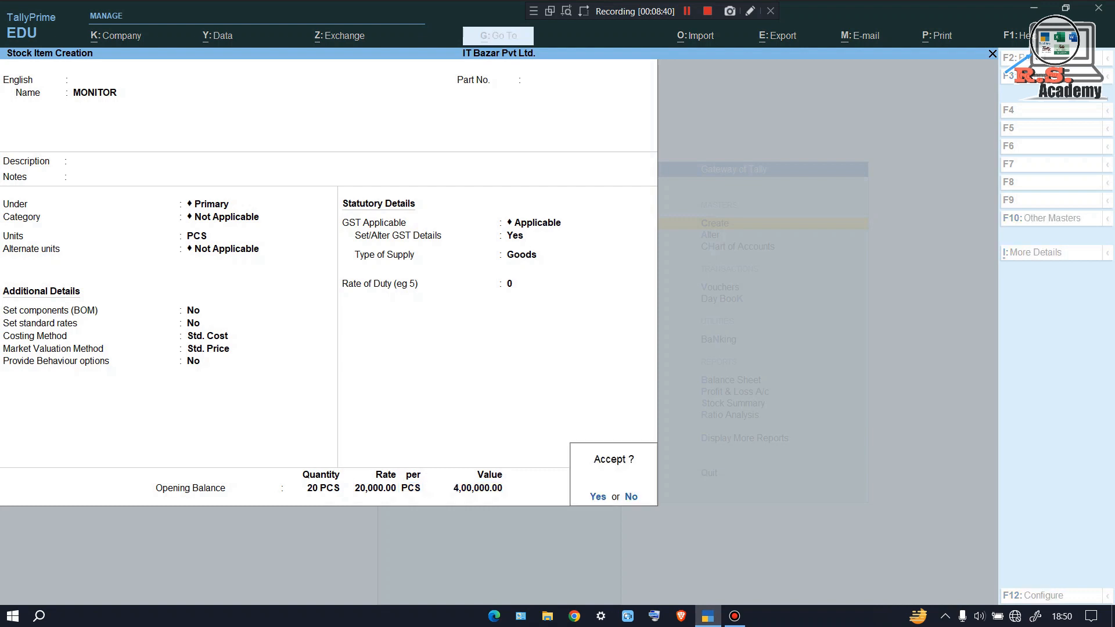
{"action": "key", "text": "Return"}
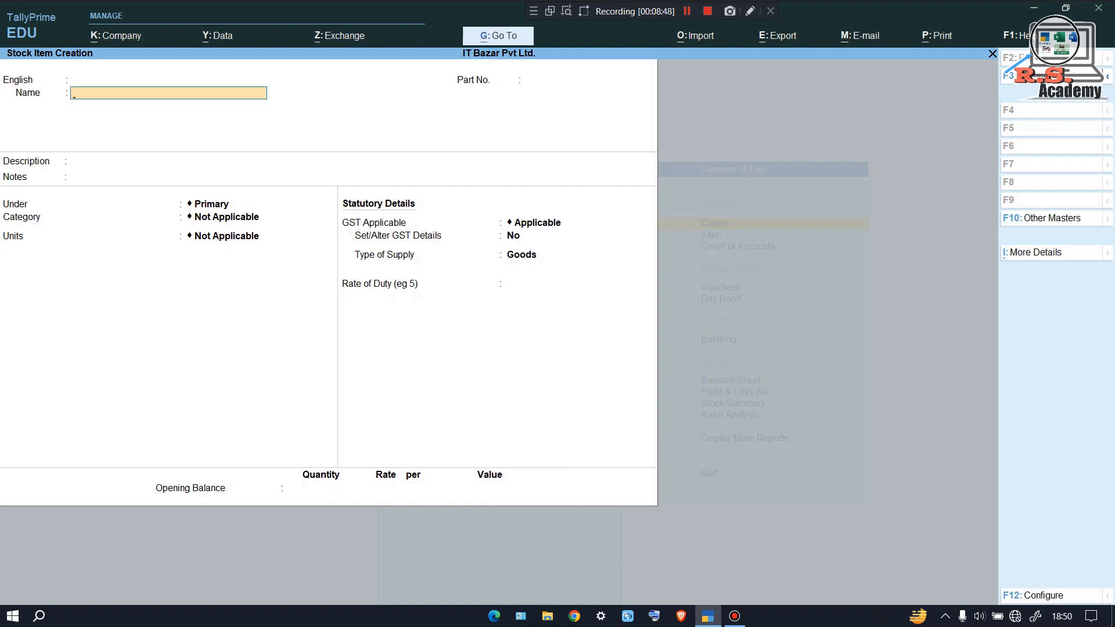
Start the Keyboard stock item in PCS with Std. Cost costing and Std. Price valuation
{"action": "type", "text": "Keyboard"}
{"action": "key", "text": "Return"}
{"action": "key", "text": "Return"}
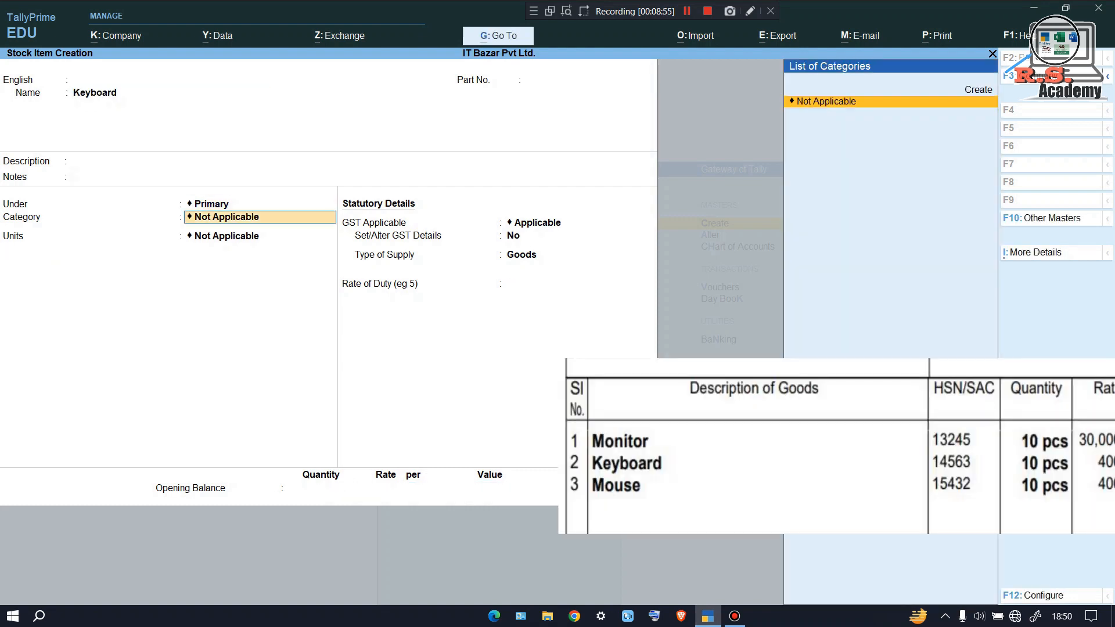
{"action": "key", "text": "Return"}
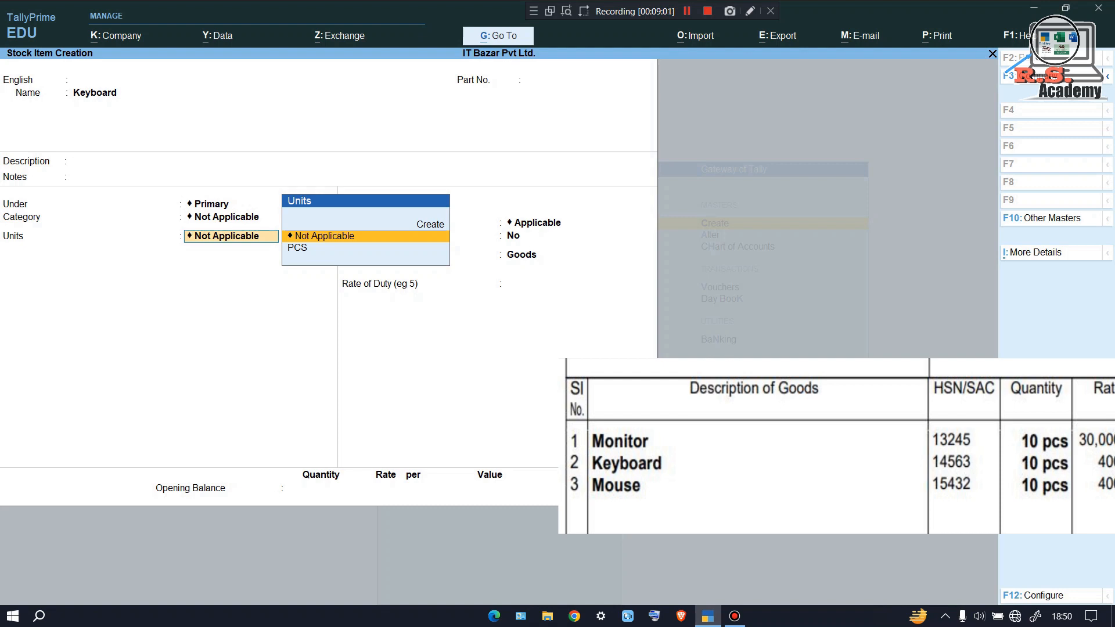
{"action": "key", "text": "Down"}
{"action": "key", "text": "Return"}
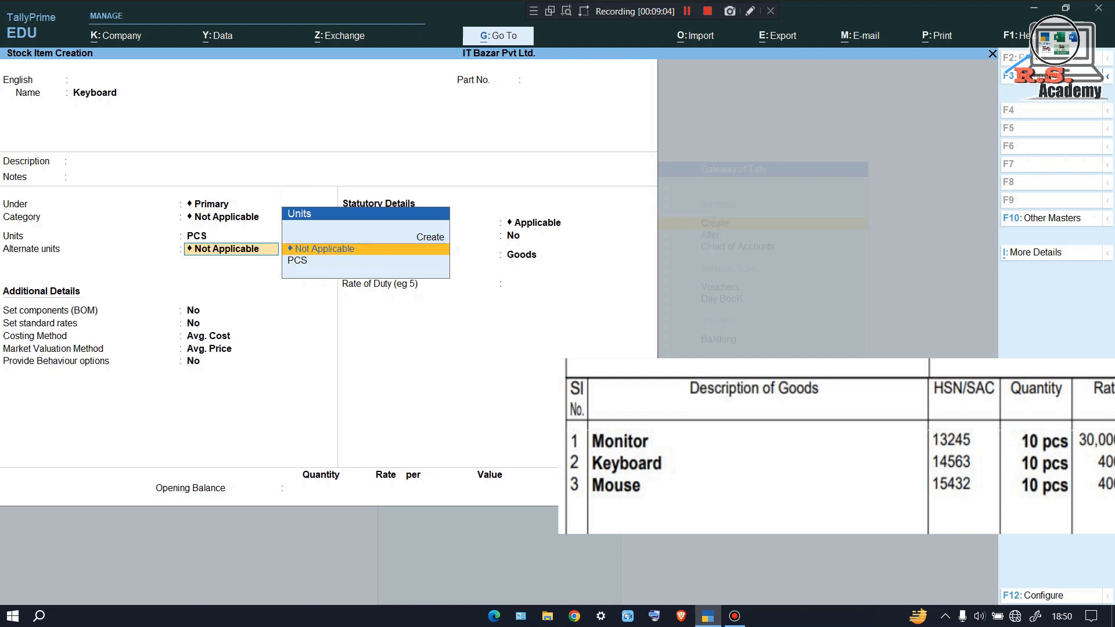
{"action": "key", "text": "Return"}
{"action": "key", "text": "Return"}
{"action": "key", "text": "Return"}
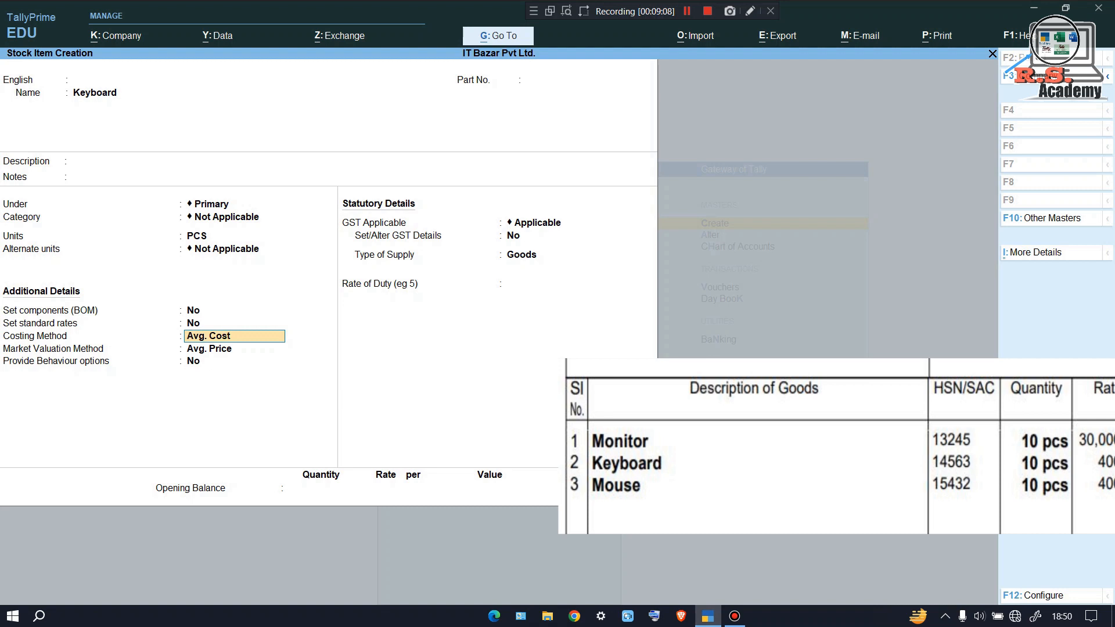
{"action": "type", "text": "S"}
{"action": "key", "text": "Return"}
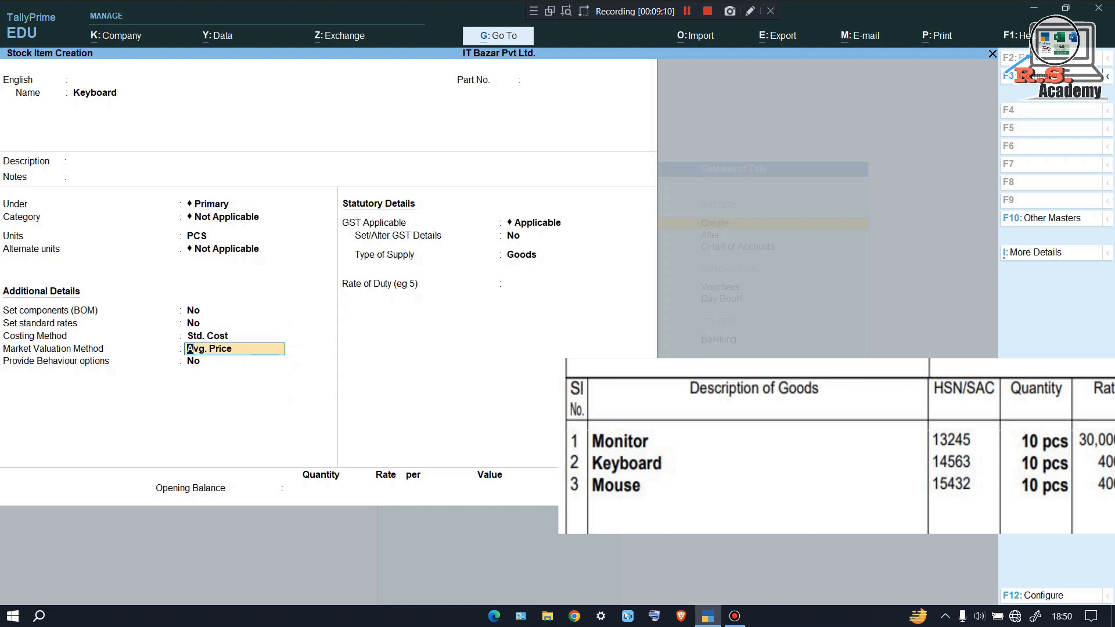
{"action": "type", "text": "S"}
{"action": "key", "text": "Return"}
{"action": "key", "text": "Return"}
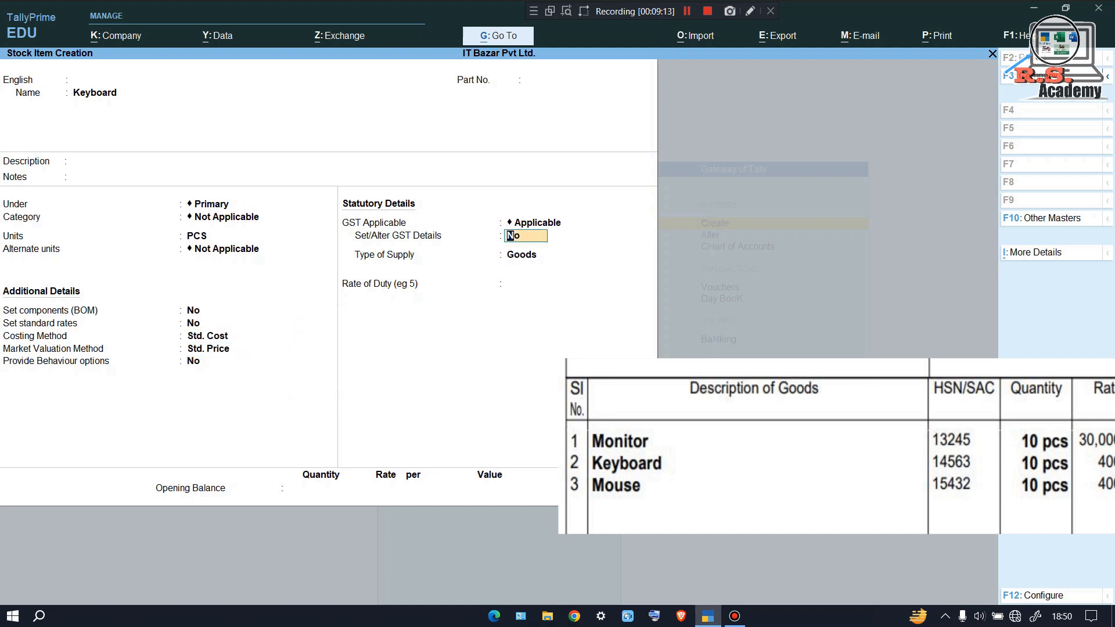
Set Keyboard's GST details: HSN/SAC 14563, Taxable, 18% integrated tax
{"action": "key", "text": "y"}
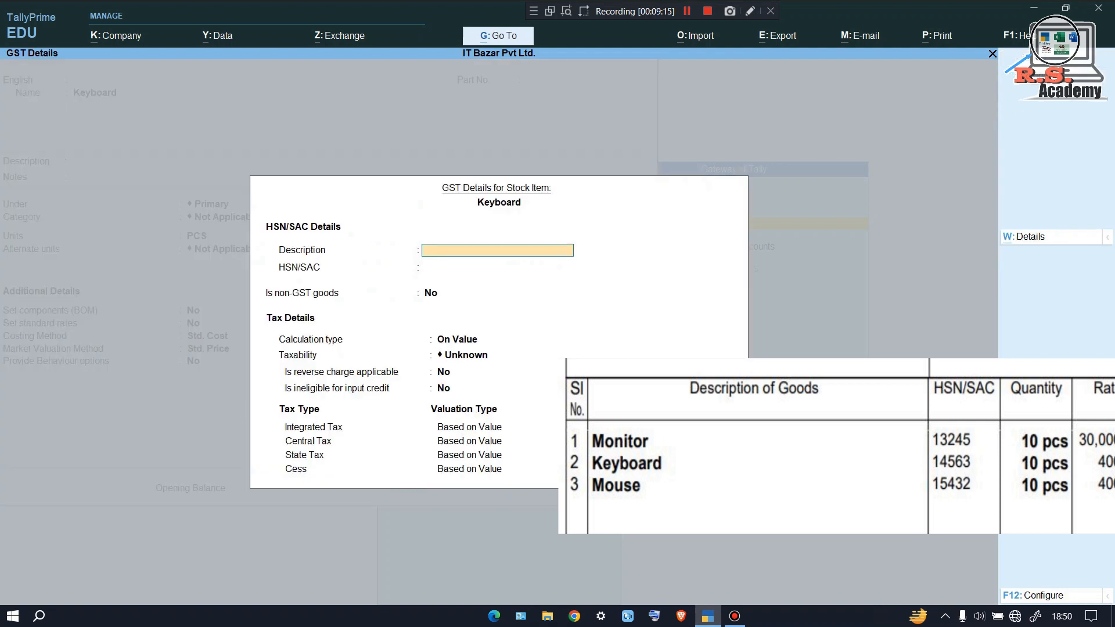
{"action": "type", "text": "Keyboard"}
{"action": "key", "text": "Return"}
{"action": "mouse_move", "coordinate": [923, 449]}
{"action": "left_mouse_down"}
{"action": "mouse_move", "coordinate": [933, 472]}
{"action": "mouse_move", "coordinate": [1005, 459]}
{"action": "mouse_move", "coordinate": [950, 446]}
{"action": "left_mouse_up"}
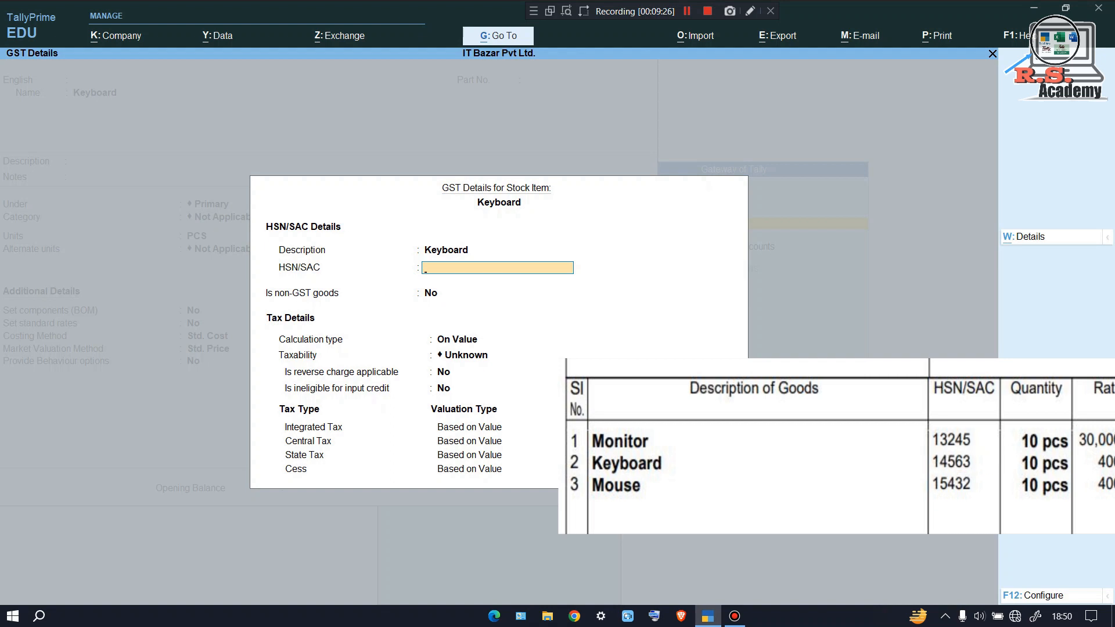
{"action": "type", "text": "14563"}
{"action": "key", "text": "Return"}
{"action": "type", "text": "T"}
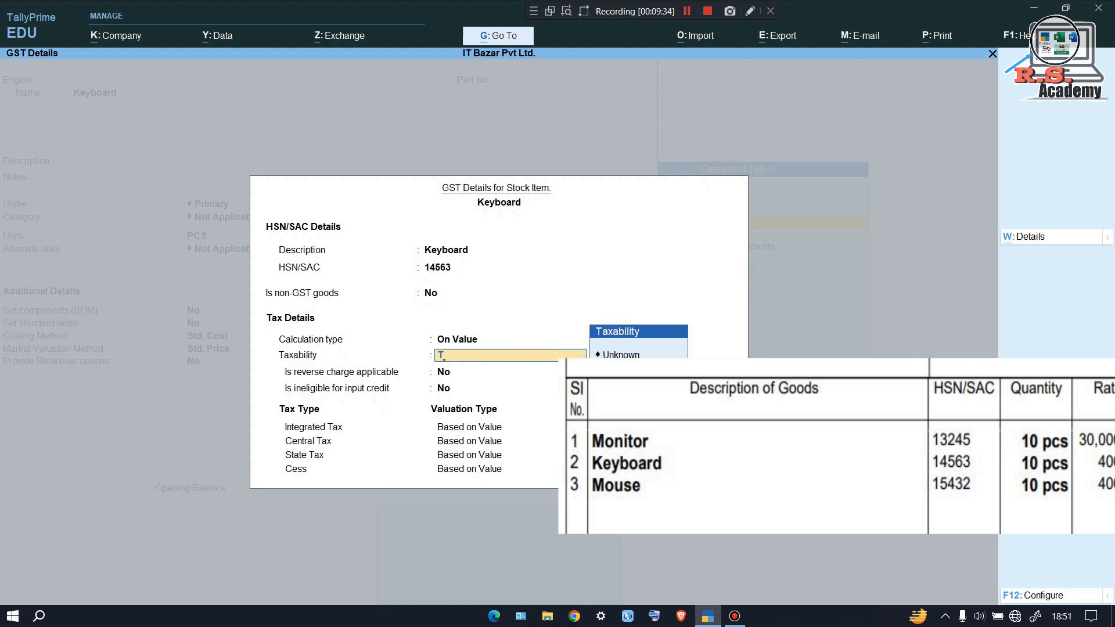
{"action": "key", "text": "Return"}
{"action": "key", "text": "Return"}
{"action": "key", "text": "Return"}
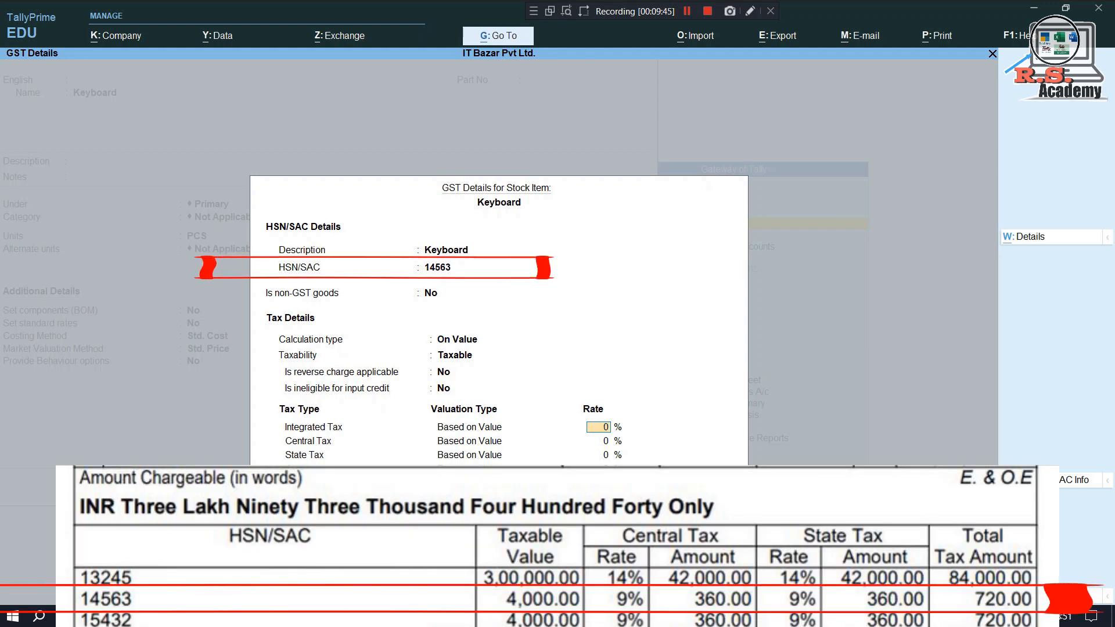
{"action": "type", "text": "18"}
{"action": "key", "text": "Return"}
{"action": "key", "text": "Return"}
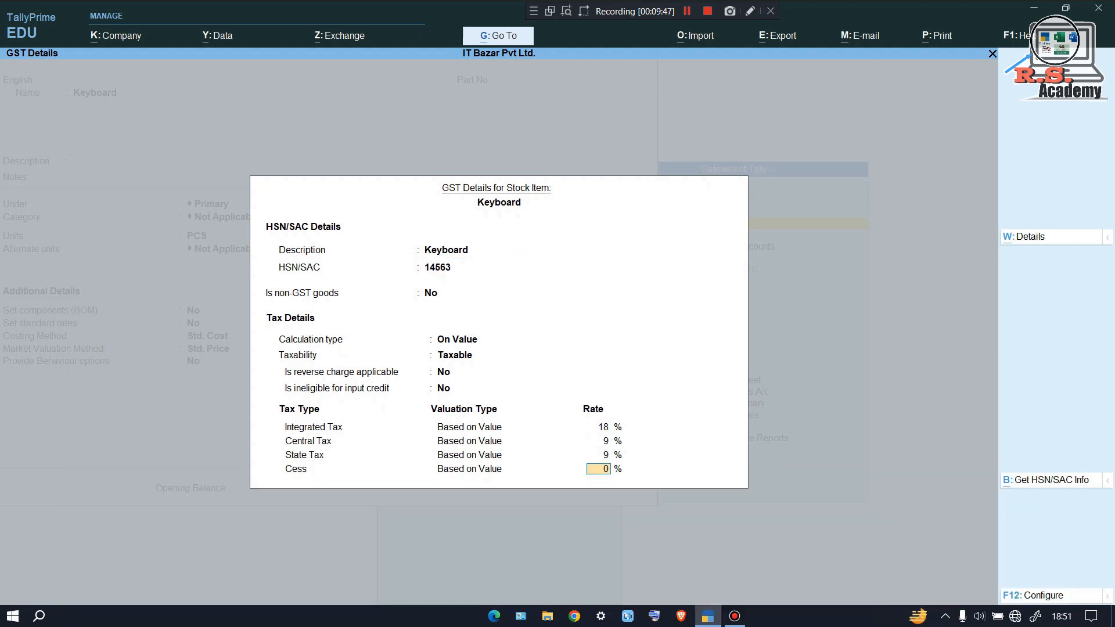
{"action": "key", "text": "Return"}
{"action": "key", "text": "Return"}
{"action": "key", "text": "Return"}
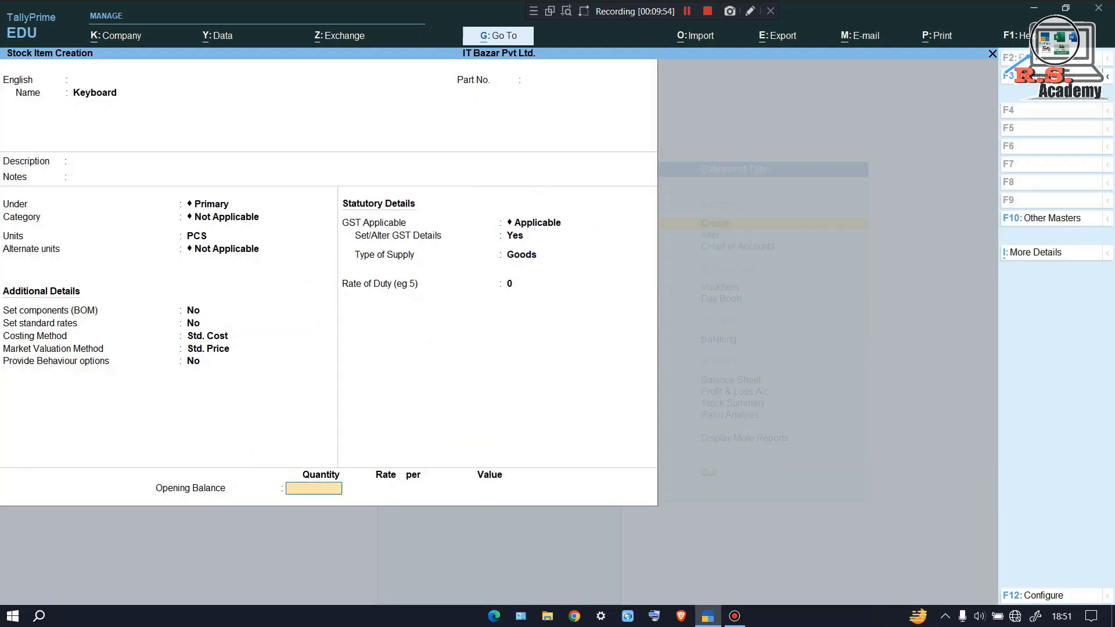
Enter Keyboard's opening balance of 20 PCS at 200 and save it
{"action": "type", "text": "20"}
{"action": "key", "text": "Return"}
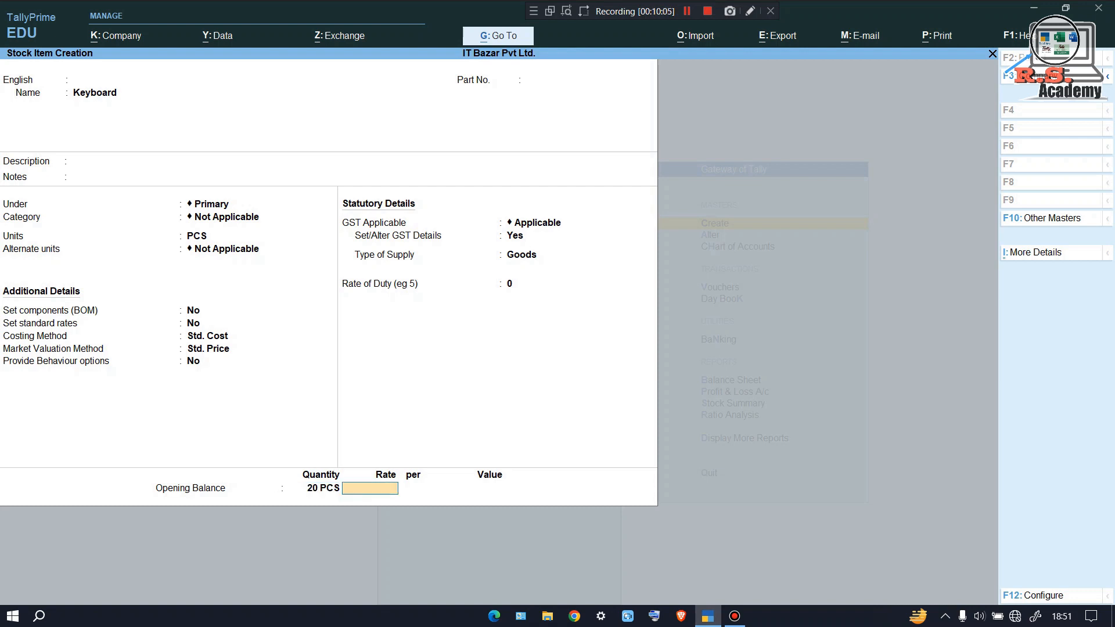
{"action": "type", "text": "200"}
{"action": "key", "text": "Return"}
{"action": "key", "text": "Return"}
{"action": "key", "text": "Return"}
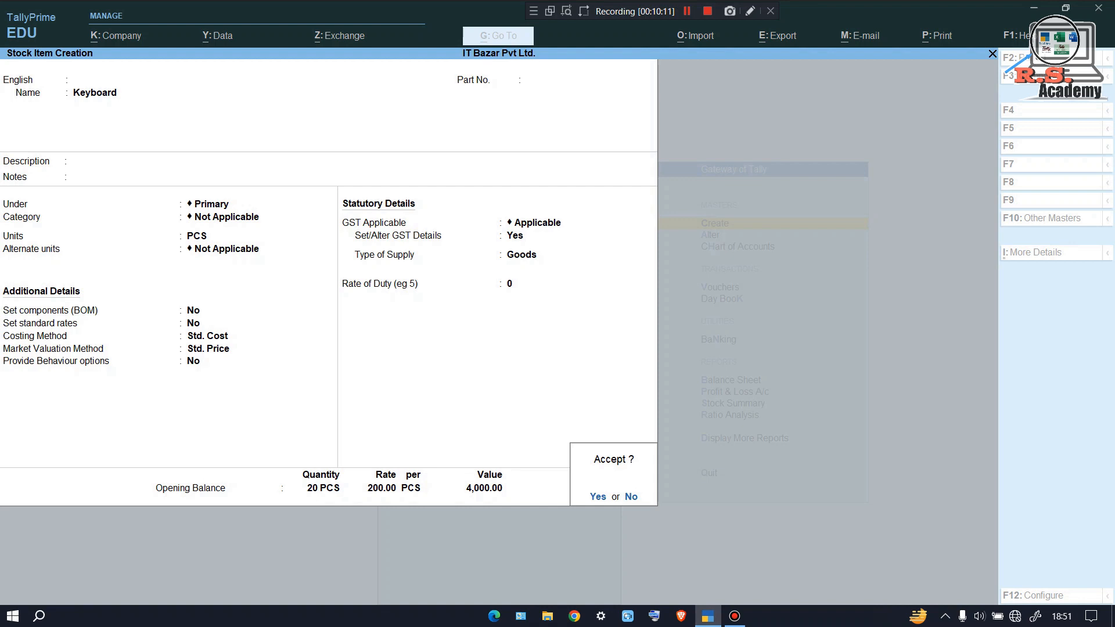
{"action": "key", "text": "Return"}
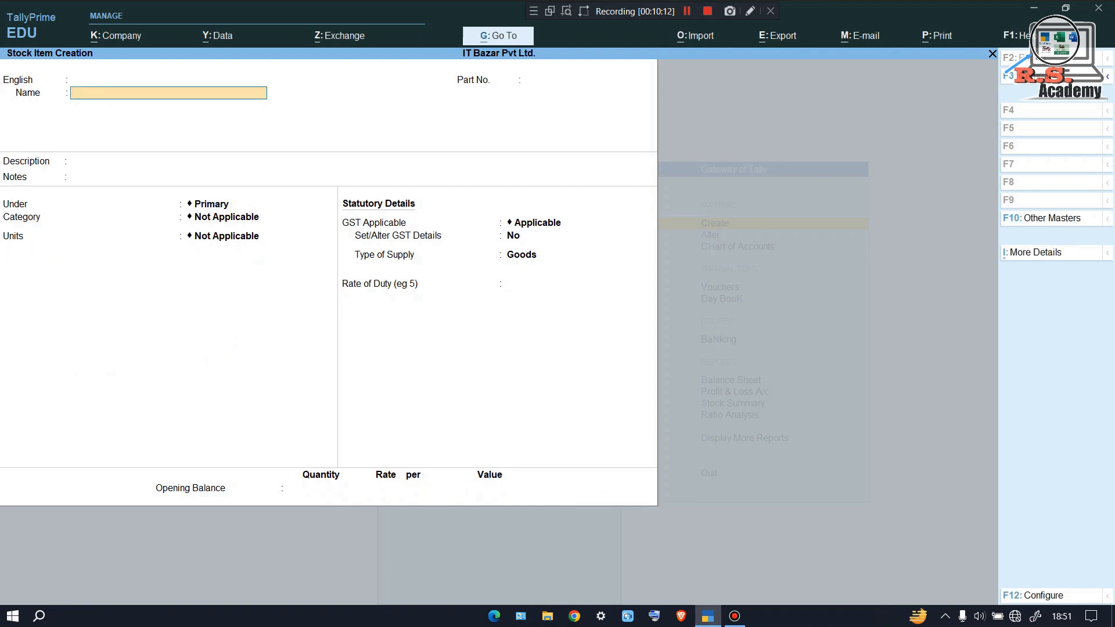
Start the Mouse stock item in PCS with Std. Cost costing and Std. Price valuation
{"action": "type", "text": "Mouse"}
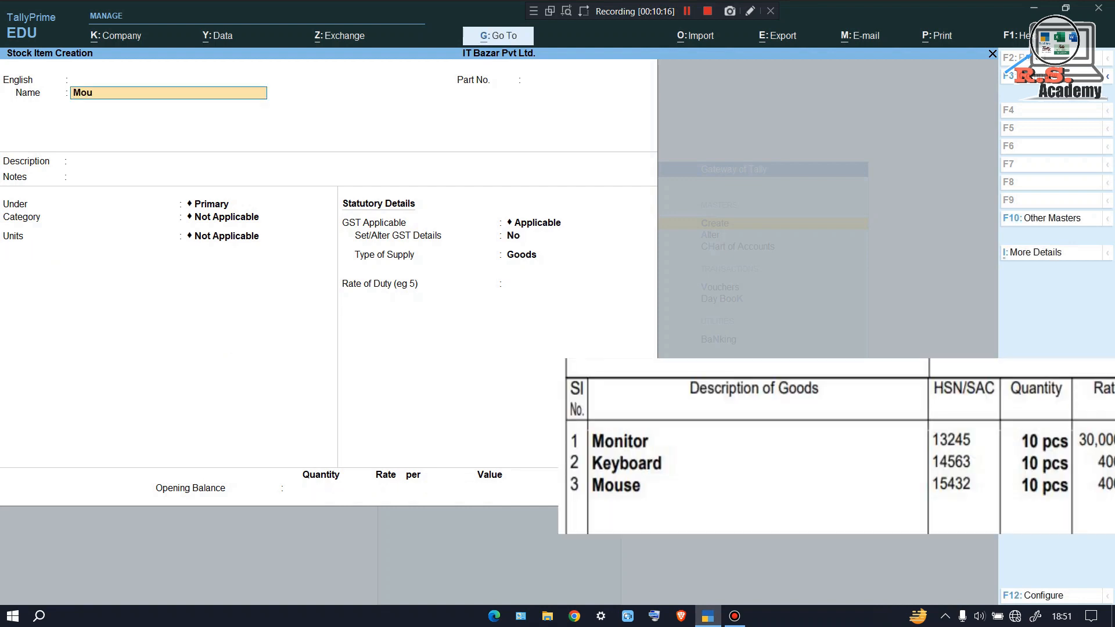
{"action": "key", "text": "Return"}
{"action": "key", "text": "Return"}
{"action": "key", "text": "Return"}
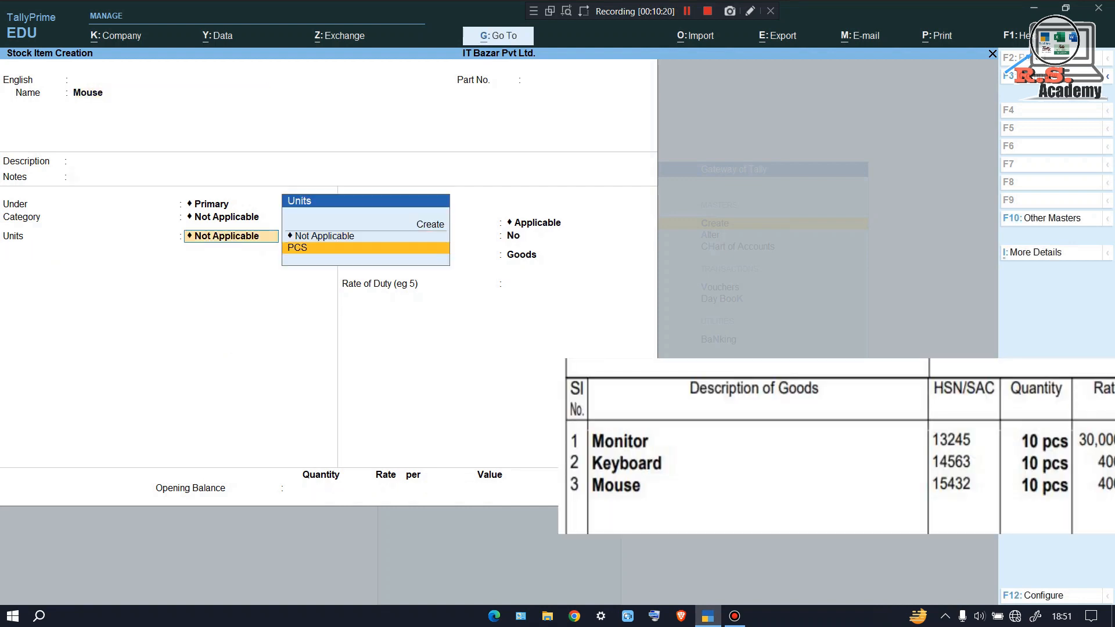
{"action": "key", "text": "Down"}
{"action": "key", "text": "Return"}
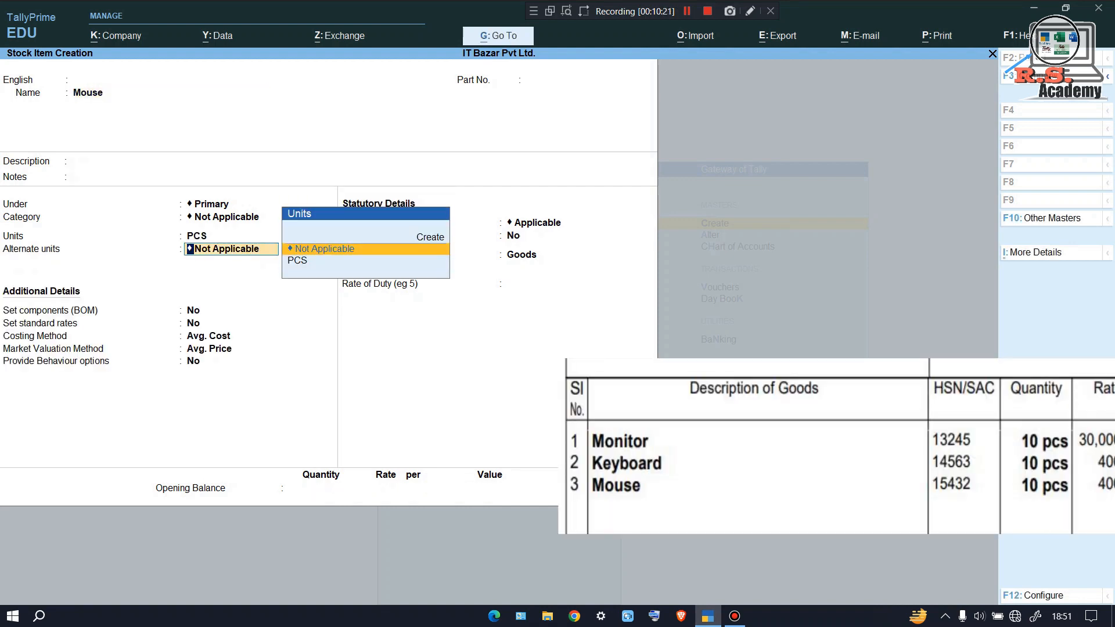
{"action": "key", "text": "Return"}
{"action": "key", "text": "Return"}
{"action": "key", "text": "Return"}
{"action": "type", "text": "S"}
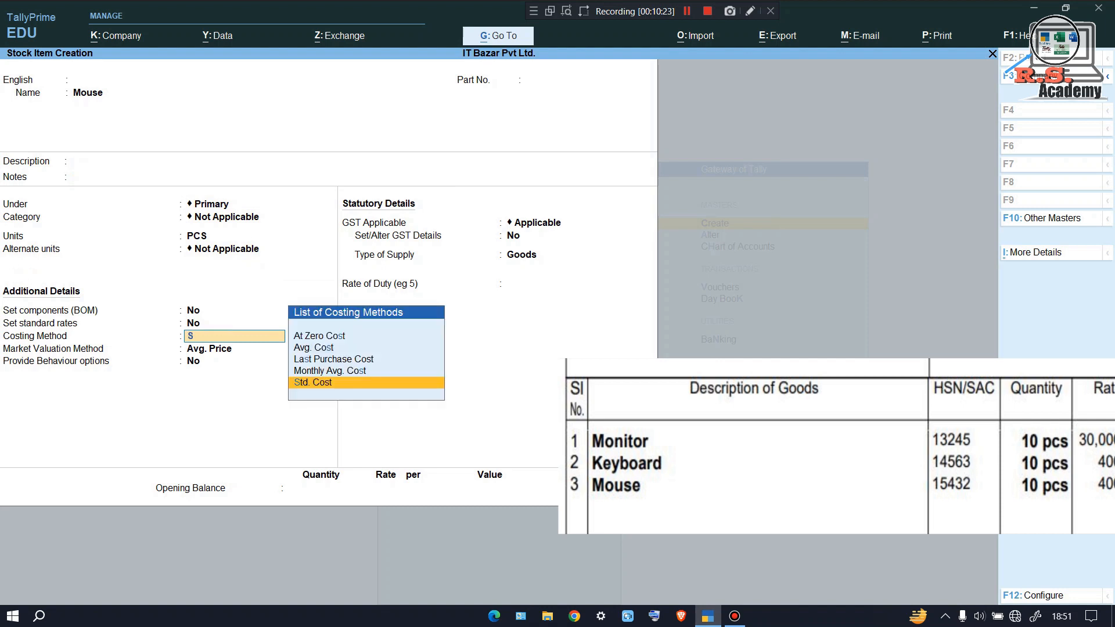
{"action": "key", "text": "Return"}
{"action": "type", "text": "S"}
{"action": "key", "text": "Return"}
{"action": "key", "text": "Return"}
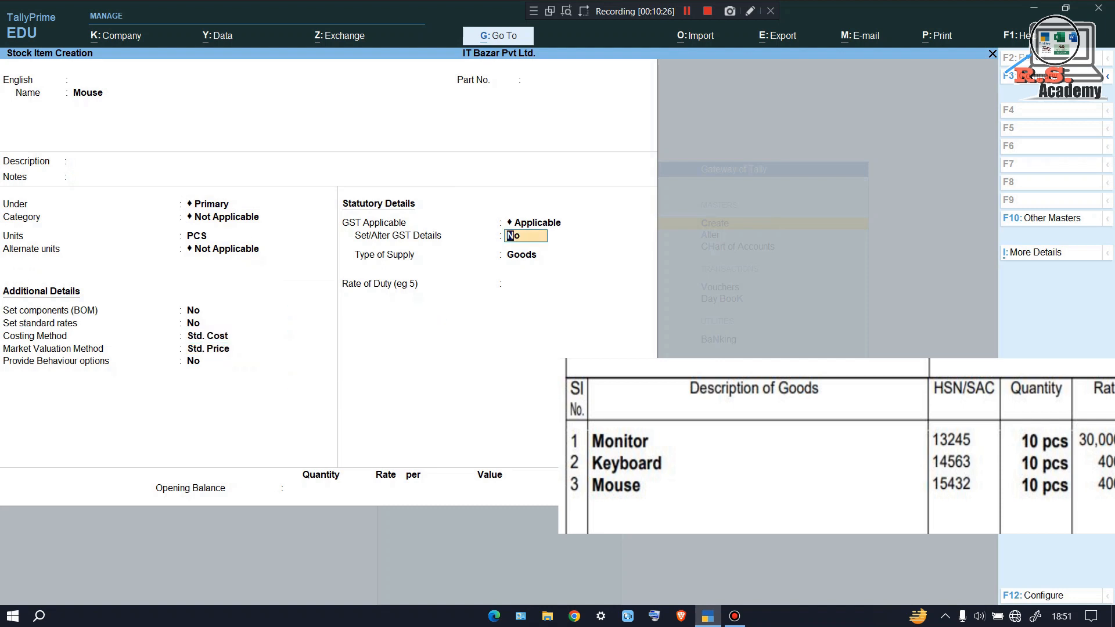
Set Mouse's GST details: HSN/SAC 15432, Taxable, 18% integrated tax
{"action": "key", "text": "y"}
{"action": "type", "text": "Mouse"}
{"action": "key", "text": "Return"}
{"action": "mouse_move", "coordinate": [945, 468]}
{"action": "left_mouse_down"}
{"action": "mouse_move", "coordinate": [911, 474]}
{"action": "mouse_move", "coordinate": [921, 493]}
{"action": "mouse_move", "coordinate": [996, 482]}
{"action": "mouse_move", "coordinate": [937, 469]}
{"action": "left_mouse_up"}
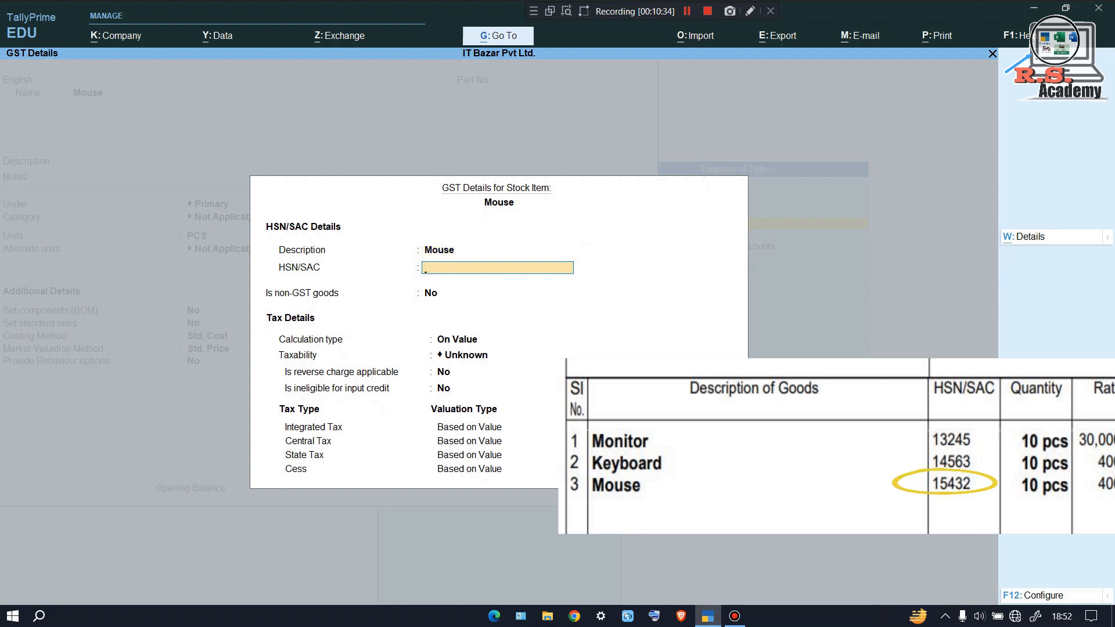
{"action": "type", "text": "15432"}
{"action": "key", "text": "Return"}
{"action": "type", "text": "t"}
{"action": "key", "text": "Return"}
{"action": "key", "text": "Return"}
{"action": "key", "text": "Return"}
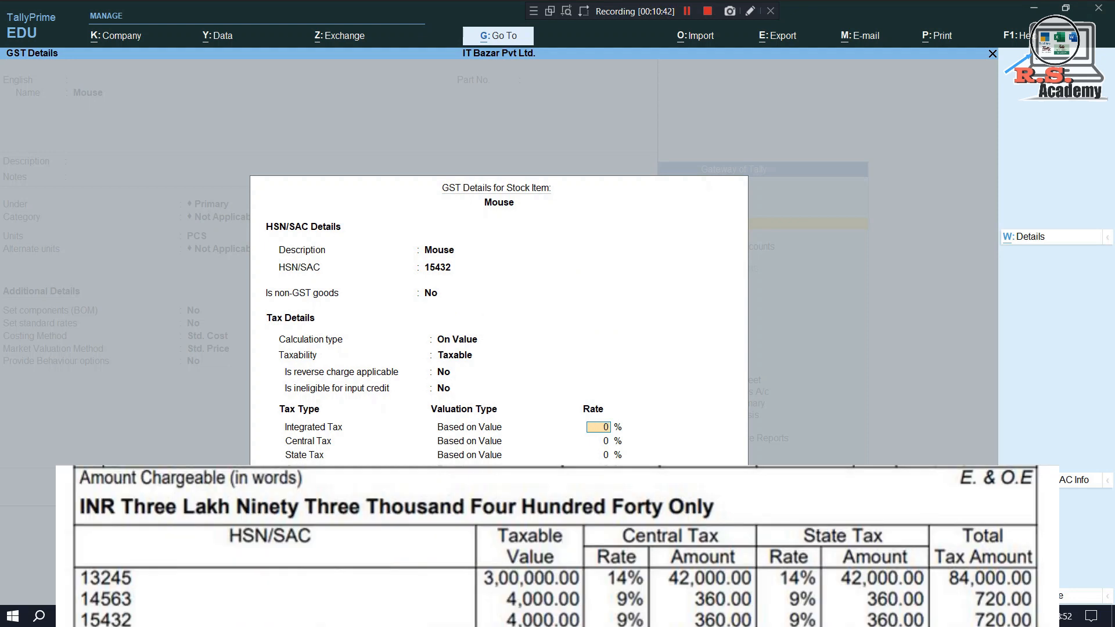
{"action": "type", "text": "18"}
{"action": "key", "text": "ctrl+a"}
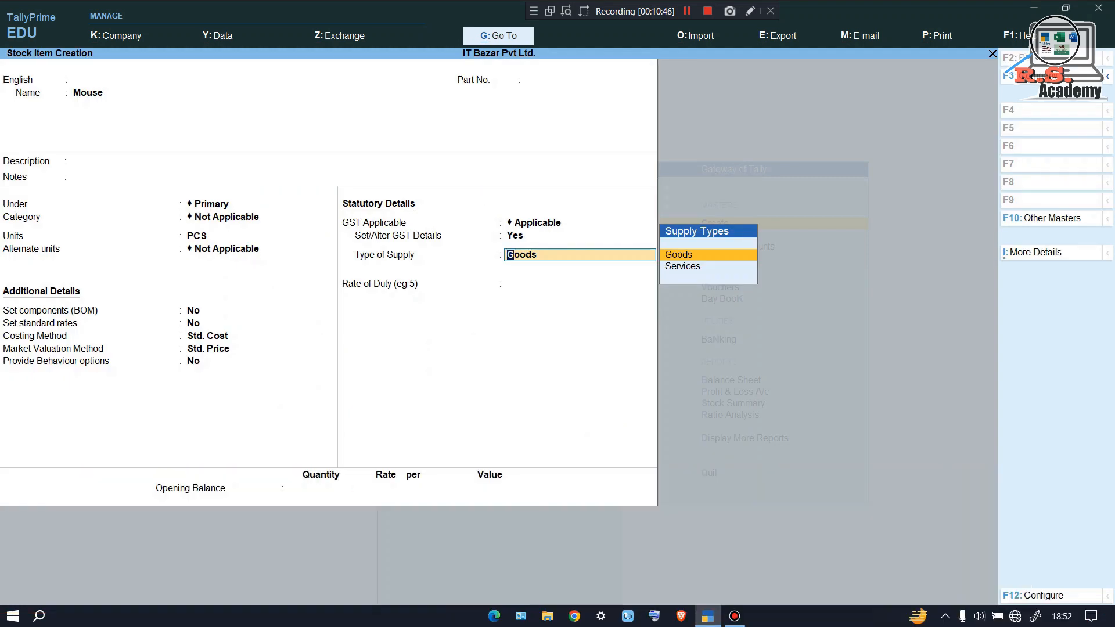
Save Mouse as Goods with 20 PCS opening at 150, then leave the blank item form
{"action": "key", "text": "Return"}
{"action": "key", "text": "Return"}
{"action": "type", "text": "20"}
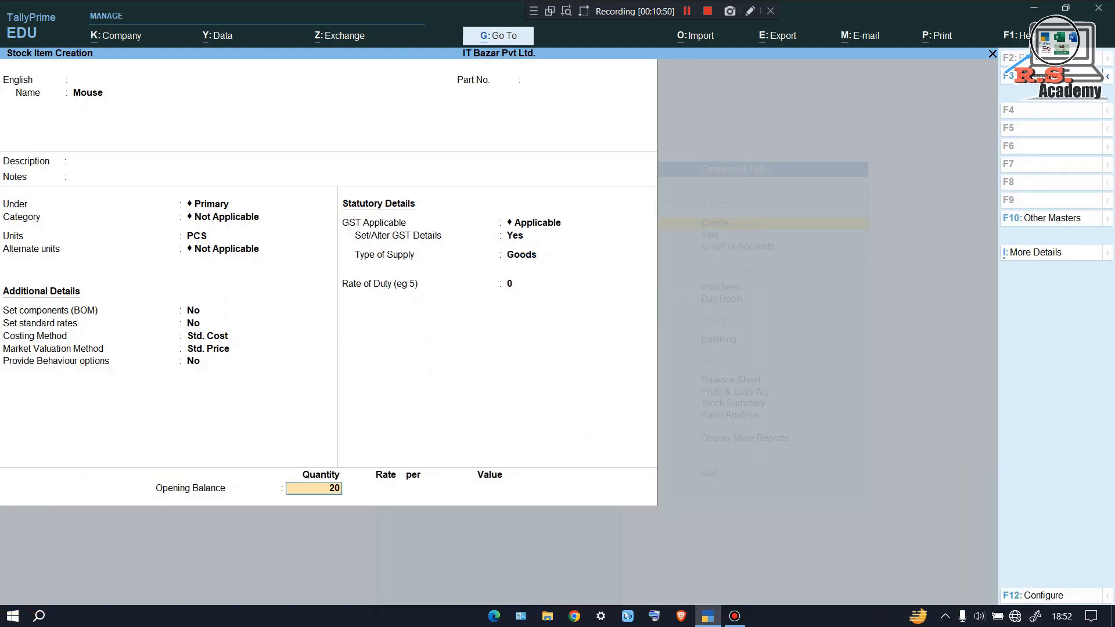
{"action": "key", "text": "Return"}
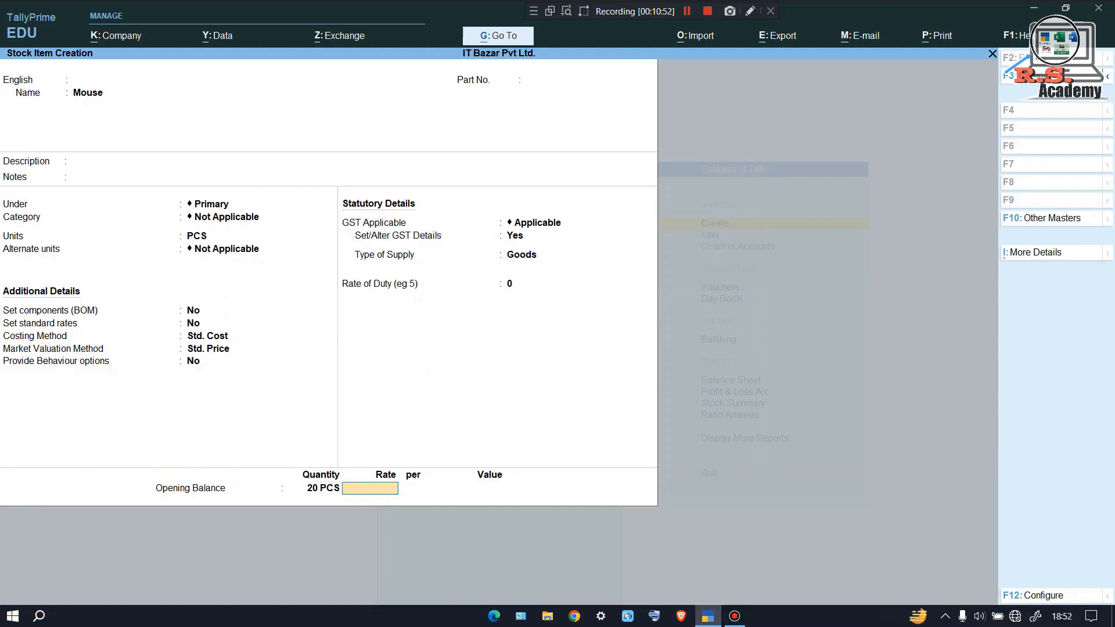
{"action": "type", "text": "150"}
{"action": "key", "text": "Return"}
{"action": "key", "text": "Return"}
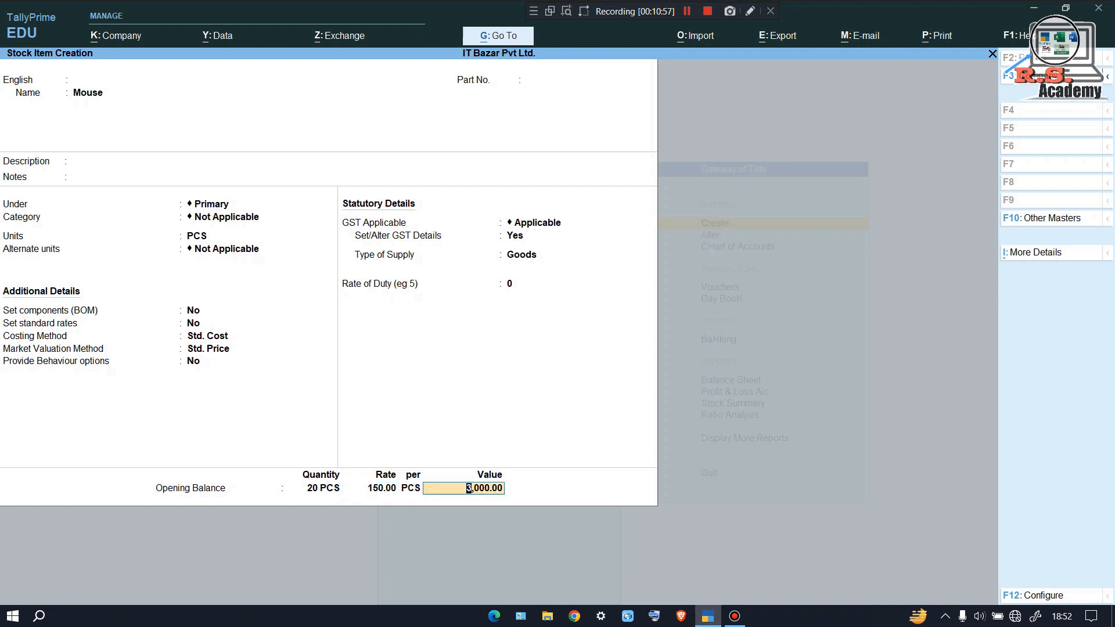
{"action": "key", "text": "Return"}
{"action": "key", "text": "Return"}
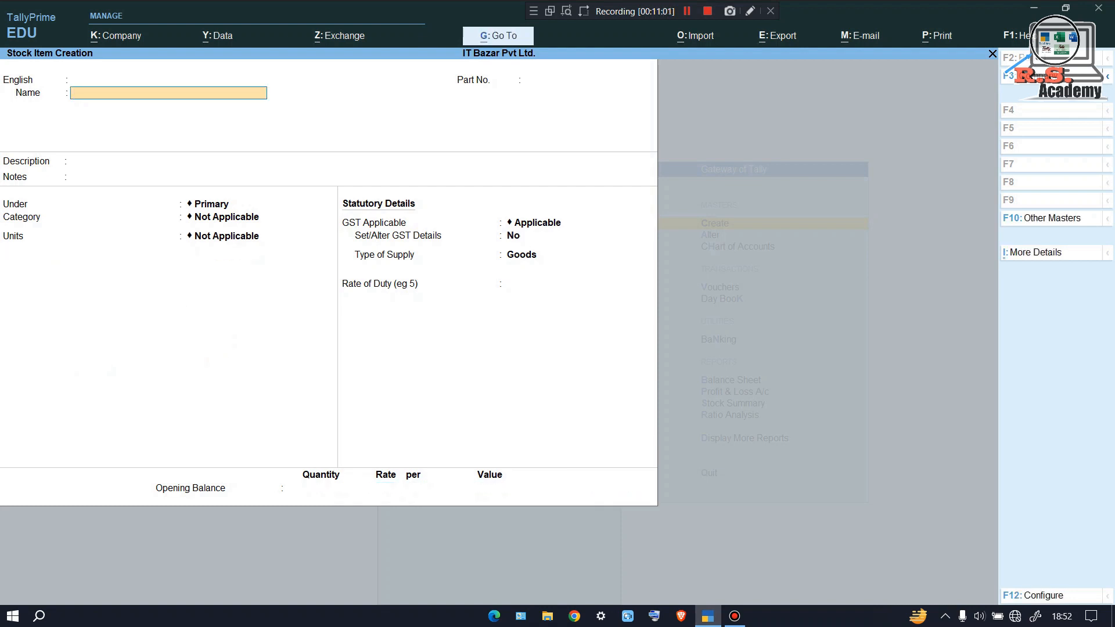
{"action": "key", "text": "Escape"}
Quit stock item creation and open a Sales voucher under the Auto Billing class
{"action": "key", "text": "y"}
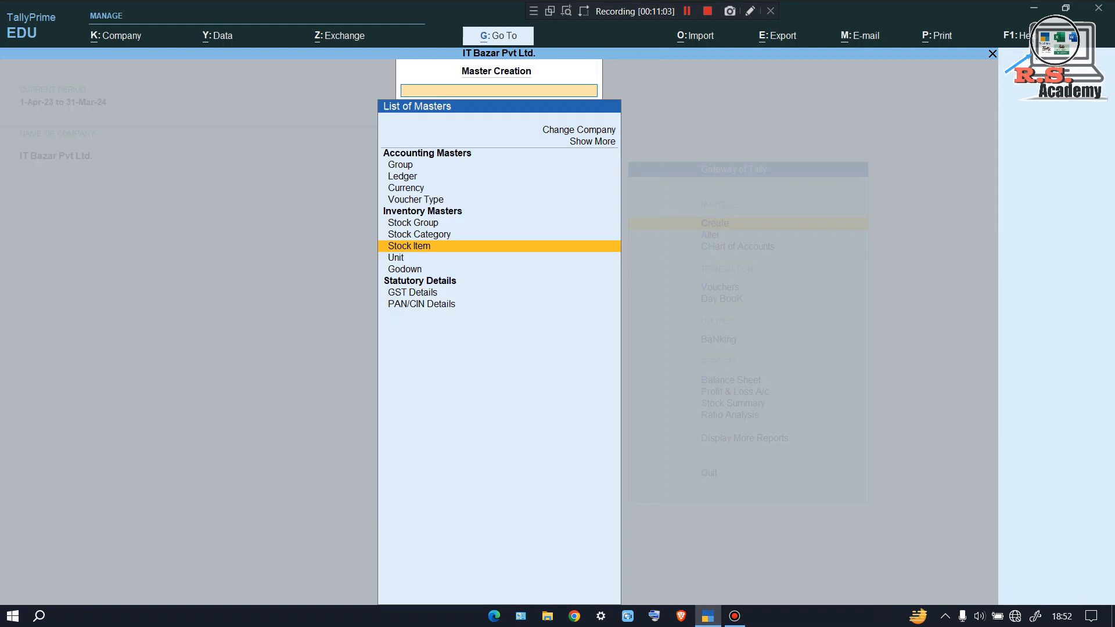
{"action": "key", "text": "Escape"}
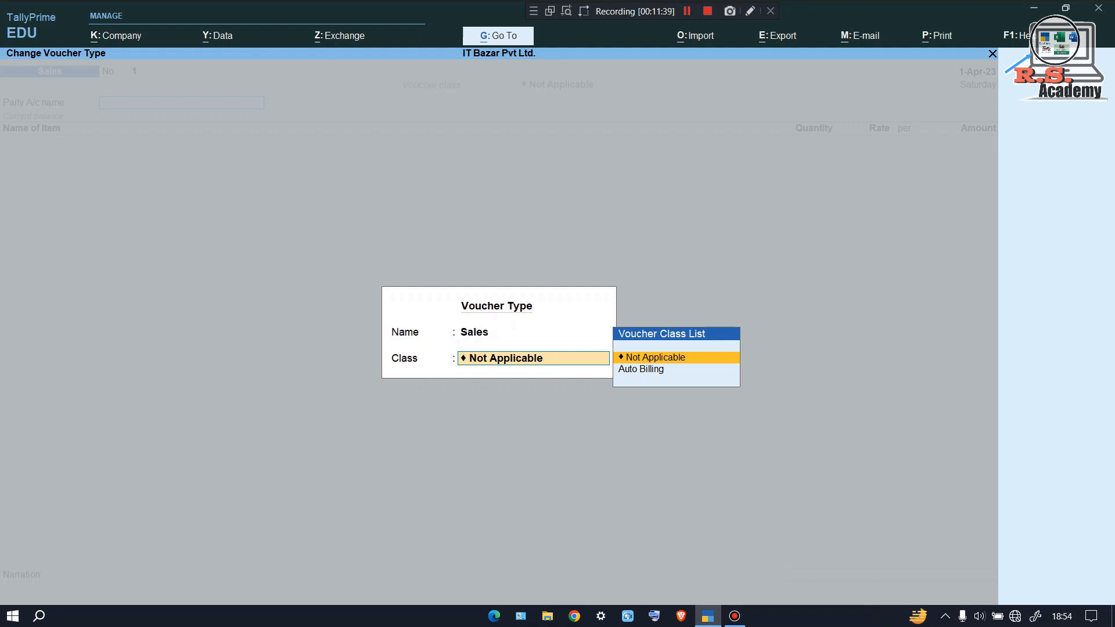
{"action": "key", "text": "Down"}
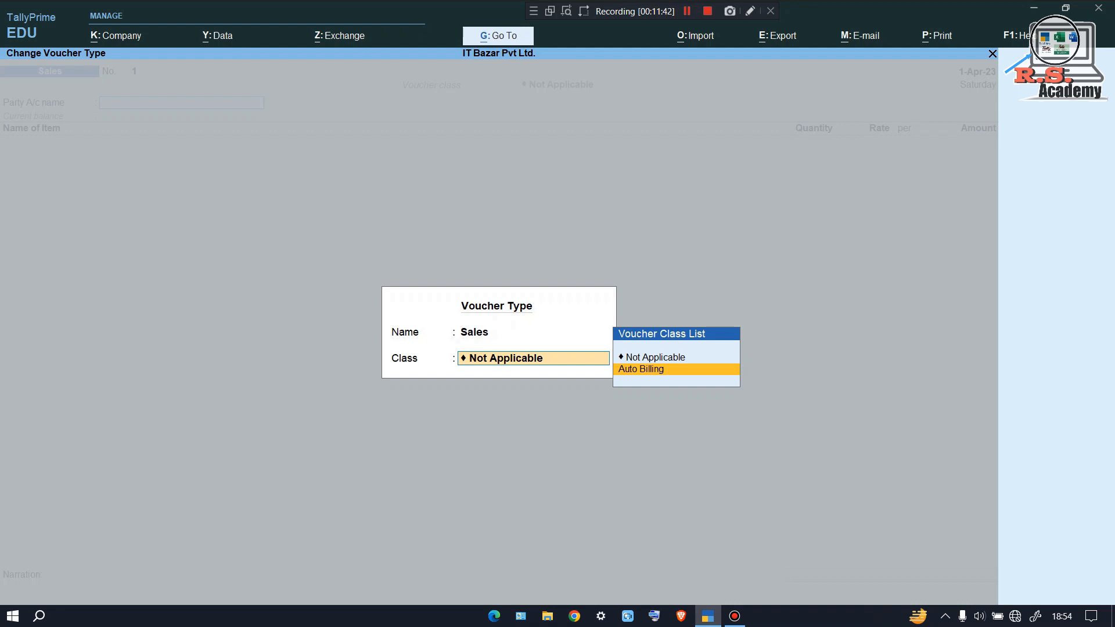
{"action": "key", "text": "Return"}
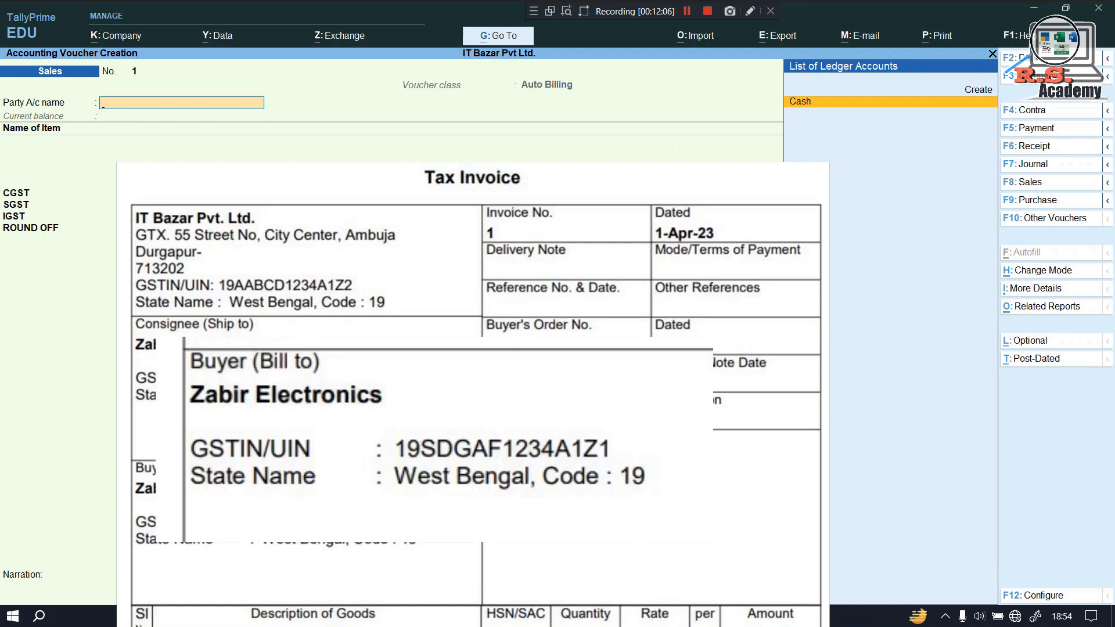
Create party ledger Zabir Electronics under Sundry Debtors, West Bengal, Regular registration, entering its GSTIN
{"action": "key", "text": "alt+c"}
{"action": "type", "text": "Zabir Electronics"}
{"action": "key", "text": "Return"}
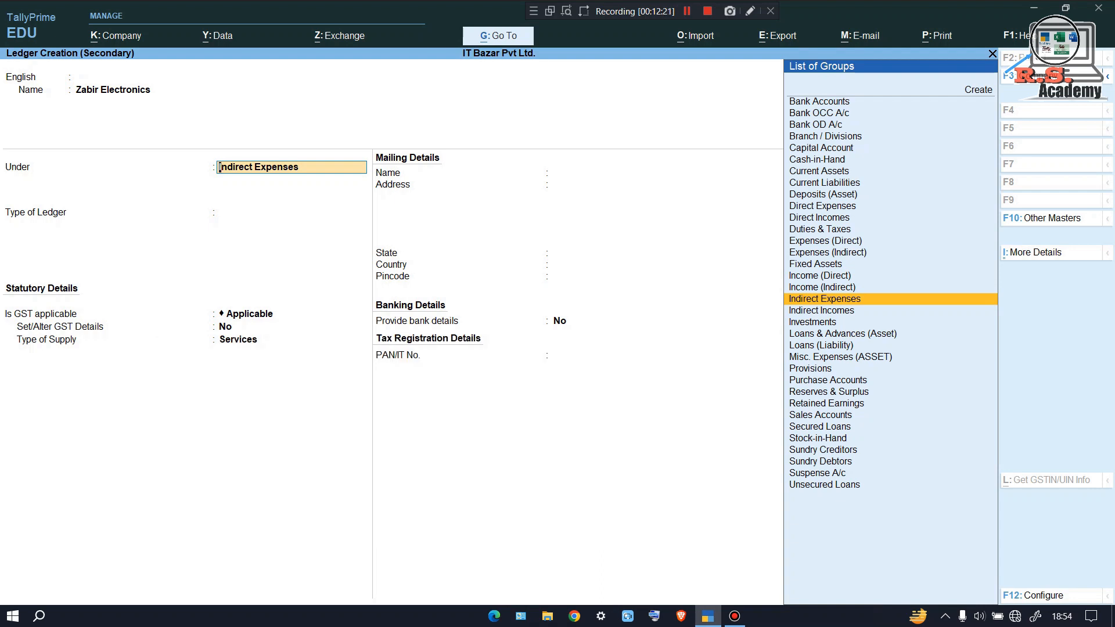
{"action": "type", "text": "Sundry Debtors"}
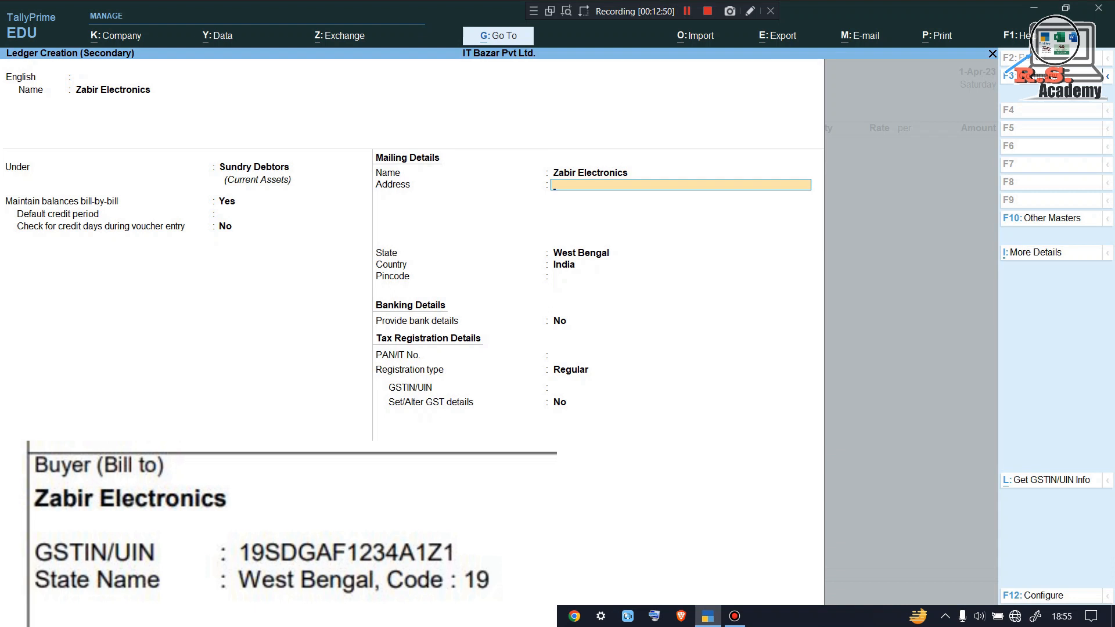
{"action": "key", "text": "Return"}
{"action": "key", "text": "Return"}
{"action": "key", "text": "Return"}
{"action": "key", "text": "BackSpace"}
{"action": "key", "text": "BackSpace"}
{"action": "key", "text": "Return"}
{"action": "key", "text": "Return"}
{"action": "key", "text": "Return"}
{"action": "key", "text": "Return"}
{"action": "key", "text": "Return"}
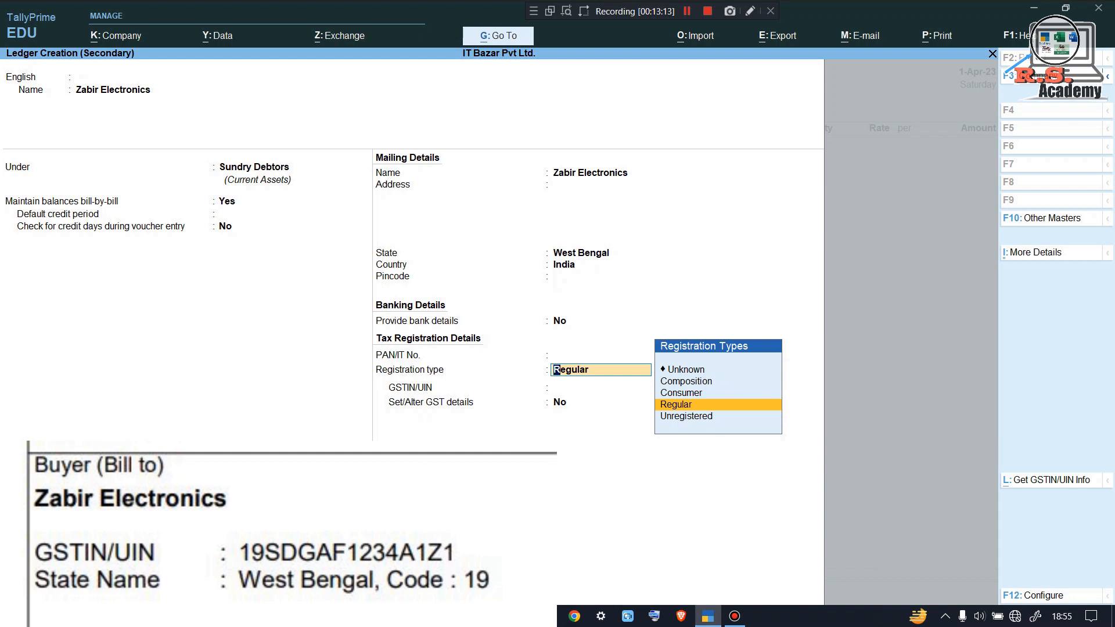
{"action": "key", "text": "Return"}
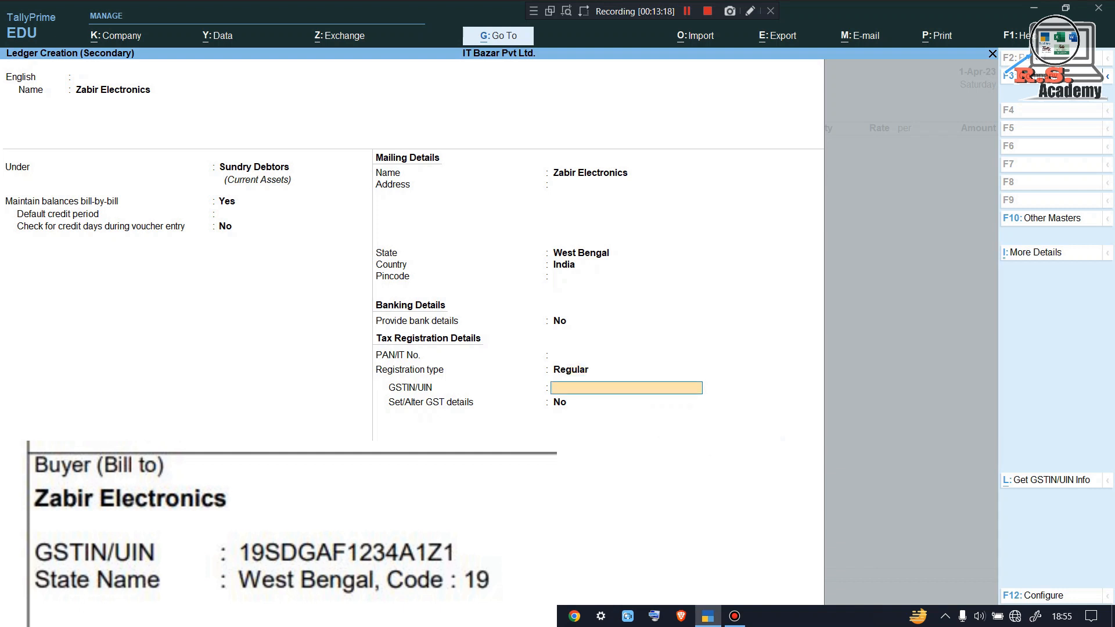
{"action": "type", "text": "19"}
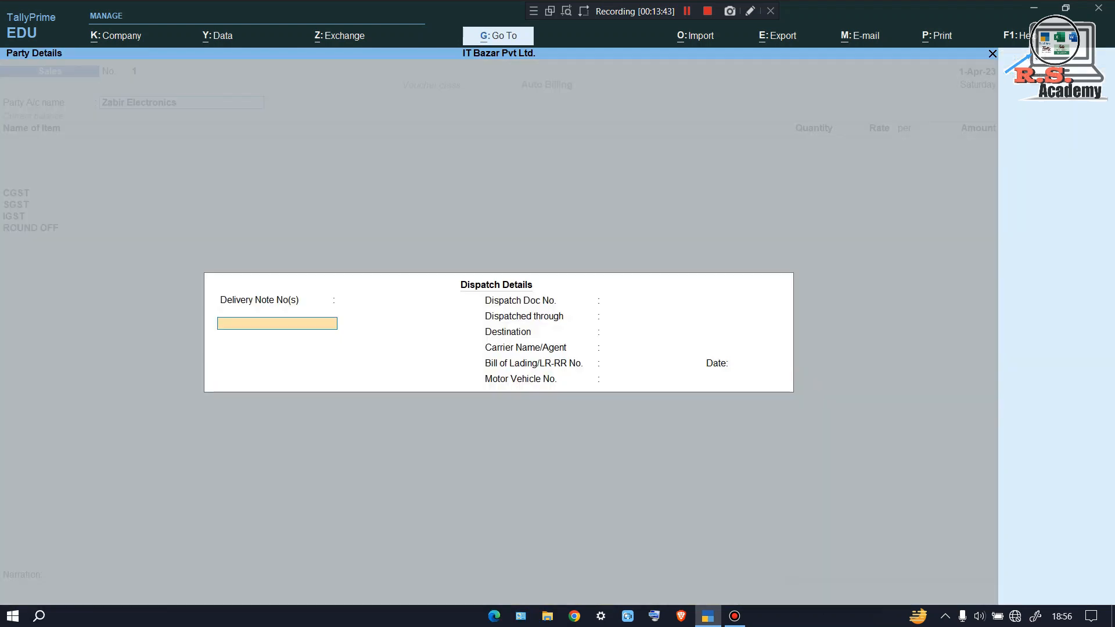
Accept dispatch and party details, then add MONITOR, 10 PCS at 30,000
{"action": "key", "text": "ctrl+a"}
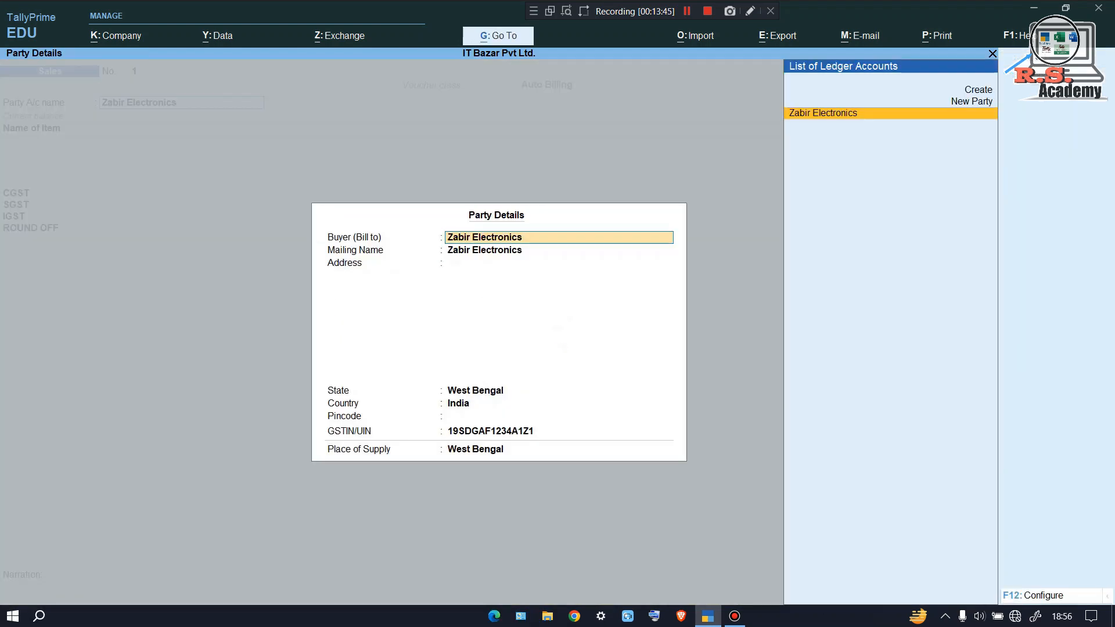
{"action": "key", "text": "ctrl+a"}
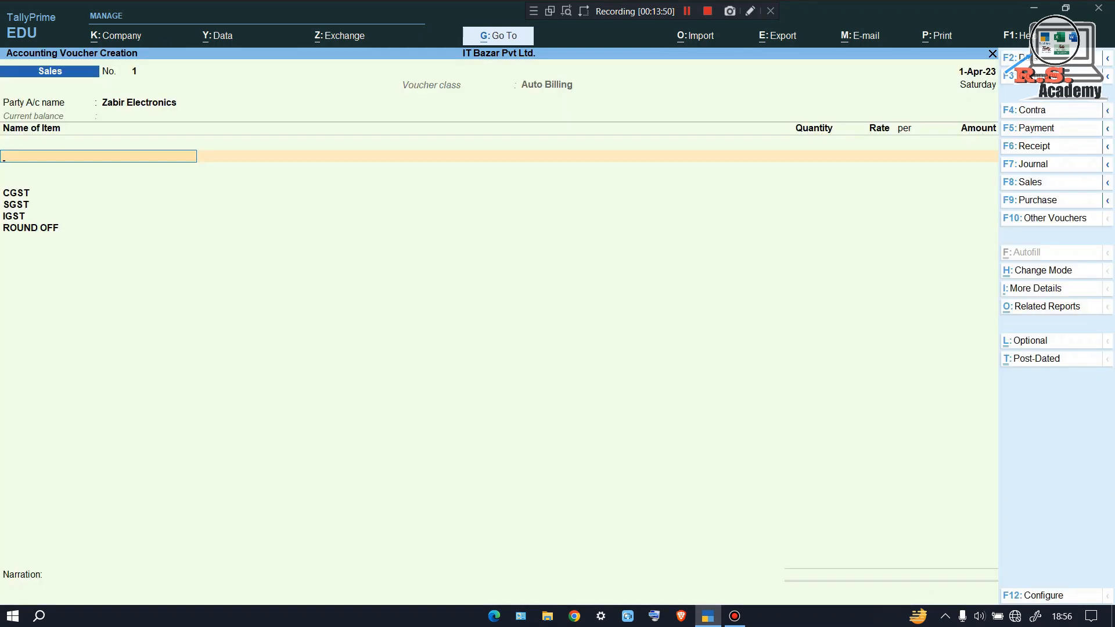
{"action": "type", "text": "Mo"}
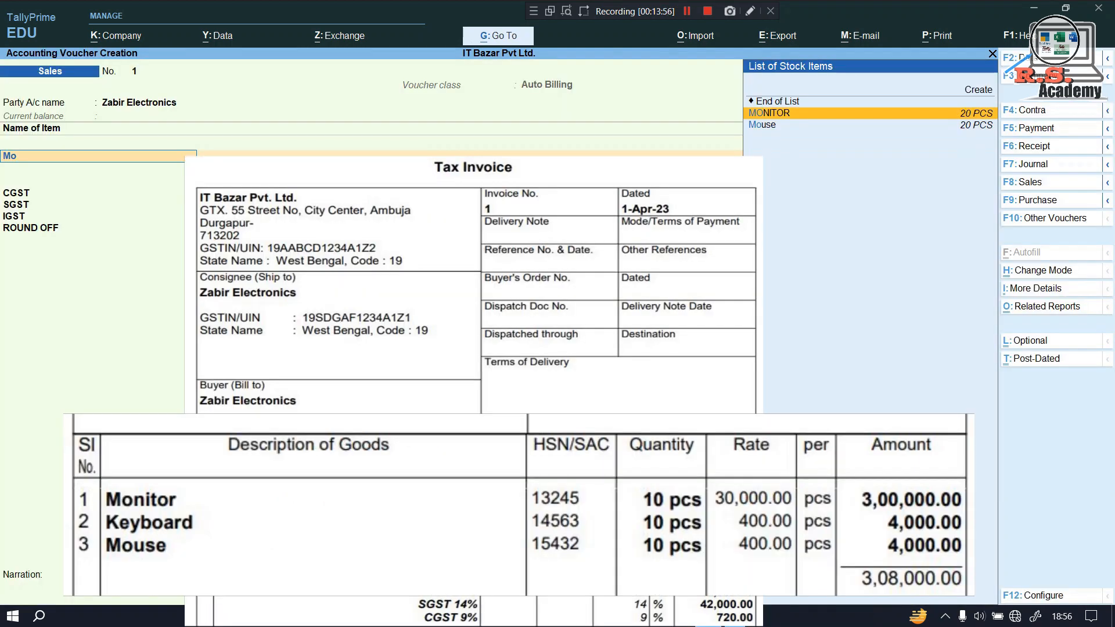
{"action": "key", "text": "Return"}
{"action": "key", "text": "Return"}
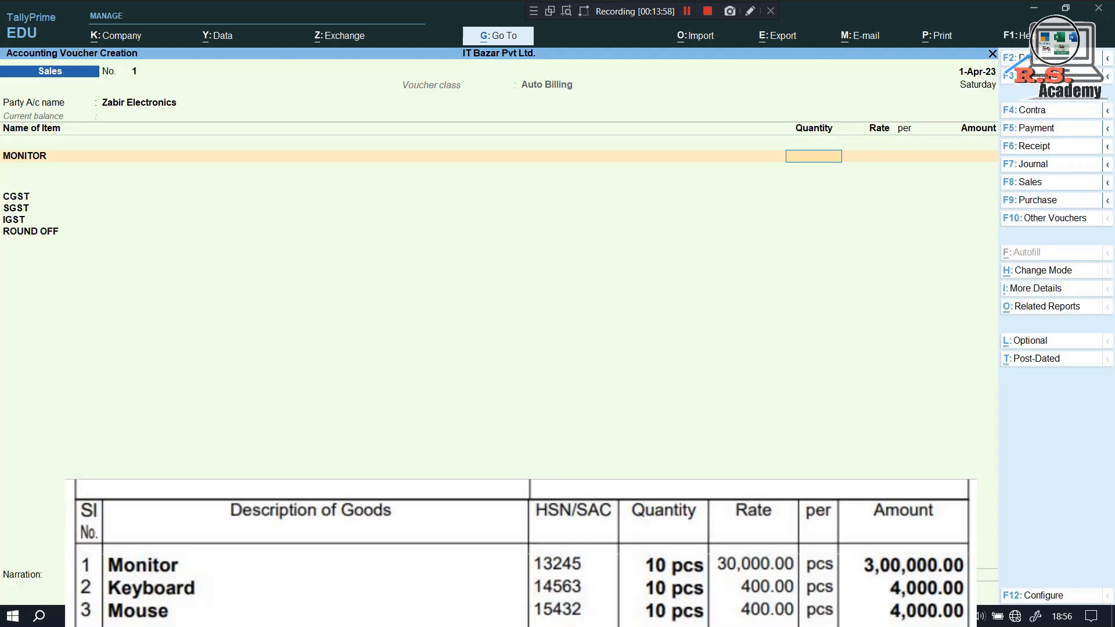
{"action": "type", "text": "10"}
{"action": "key", "text": "Return"}
{"action": "type", "text": "30000"}
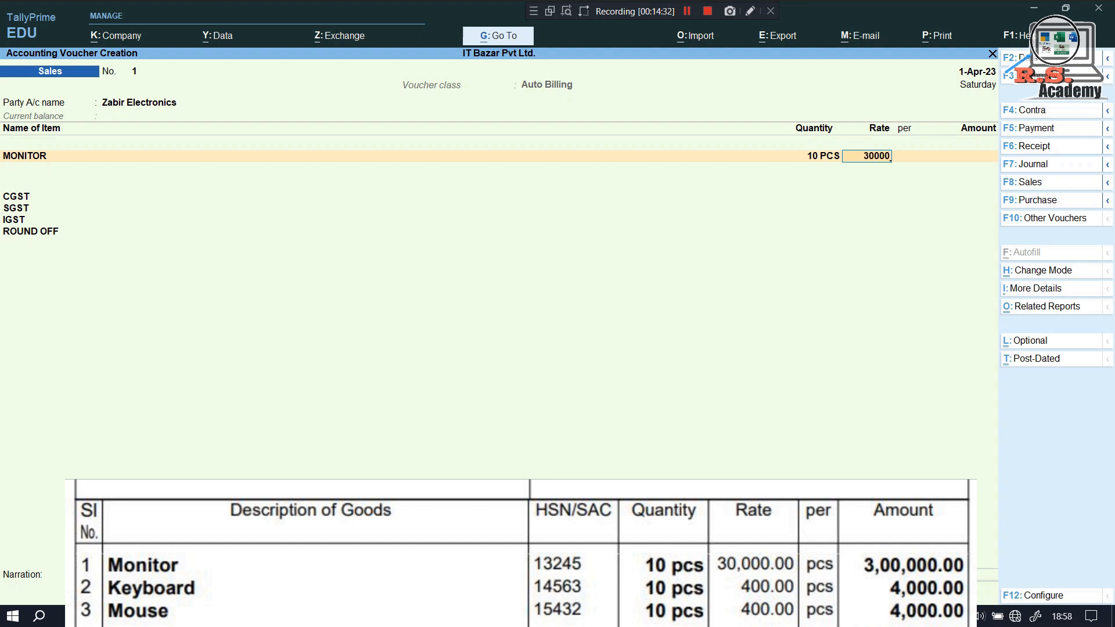
{"action": "key", "text": "Return"}
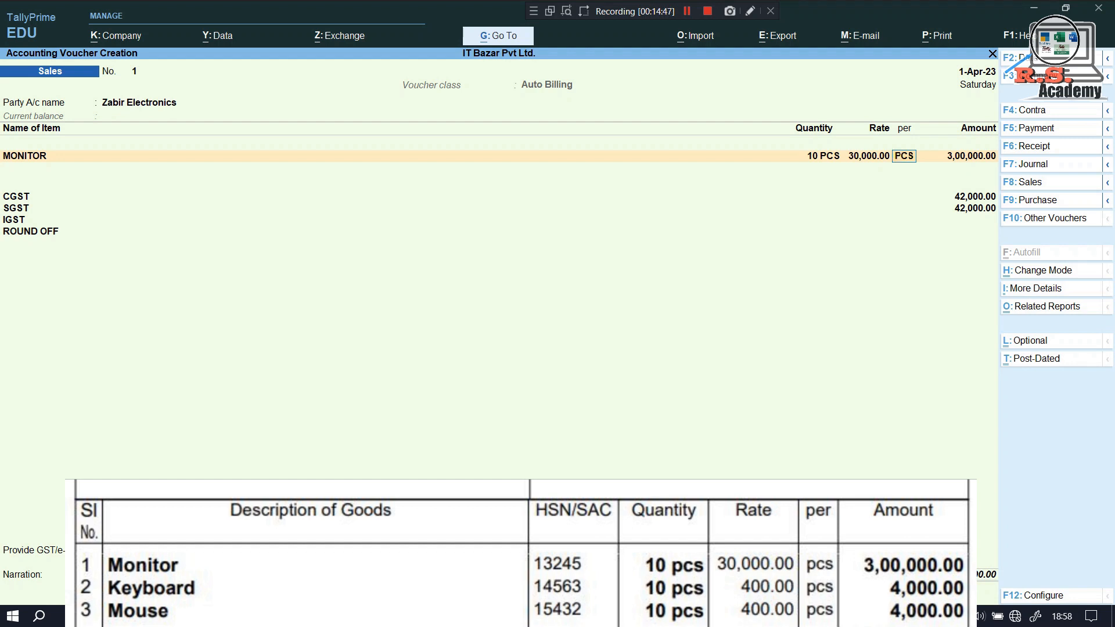
{"action": "key", "text": "Return"}
{"action": "key", "text": "Return"}
Add Keyboard and Mouse lines, 10 PCS each at 400
{"action": "type", "text": "K"}
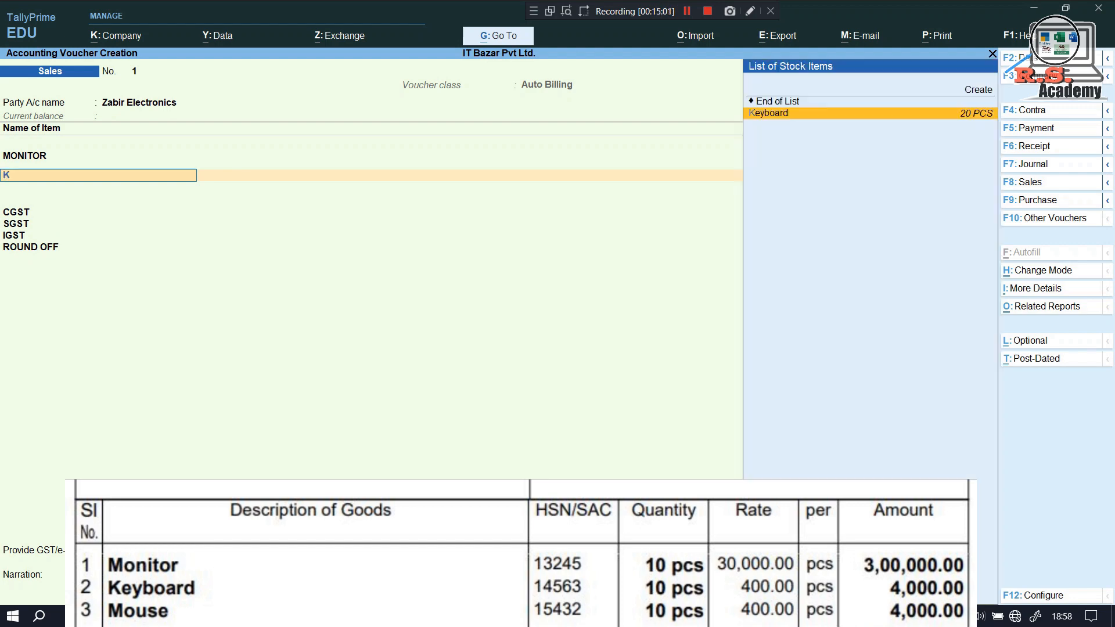
{"action": "key", "text": "Return"}
{"action": "key", "text": "Return"}
{"action": "type", "text": "10"}
{"action": "key", "text": "Return"}
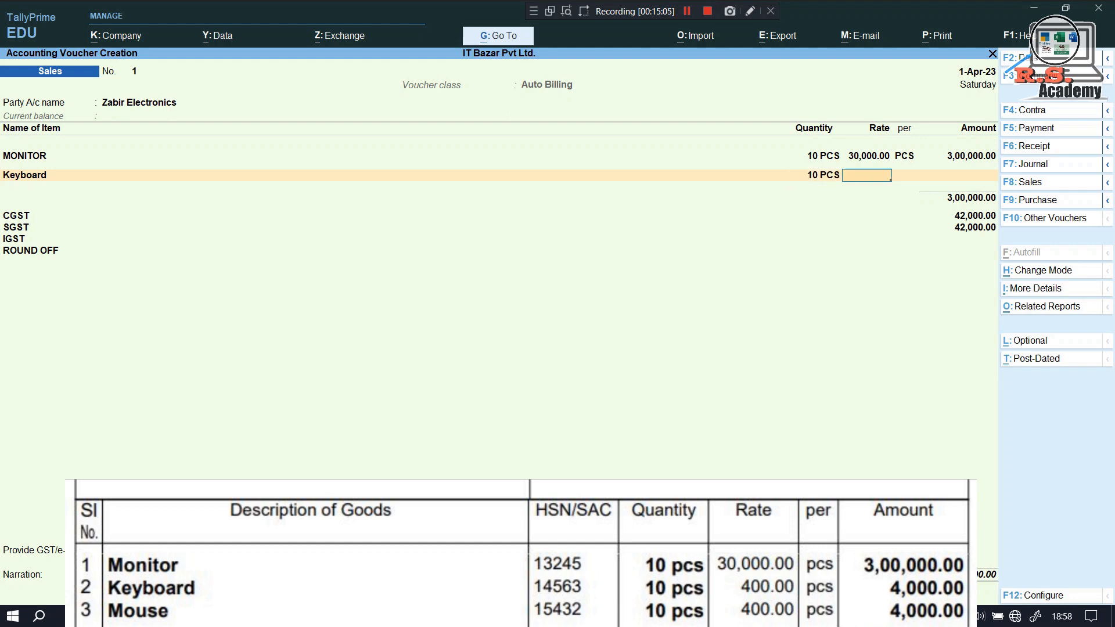
{"action": "type", "text": "400"}
{"action": "key", "text": "Return"}
{"action": "key", "text": "Return"}
{"action": "key", "text": "Return"}
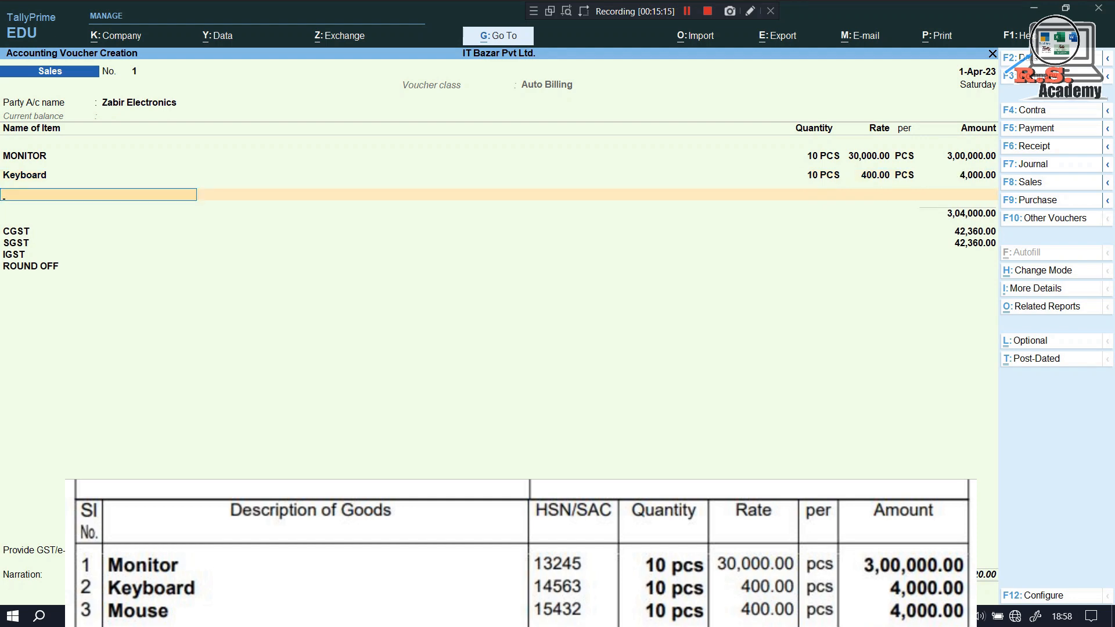
{"action": "type", "text": "Mou"}
{"action": "key", "text": "Return"}
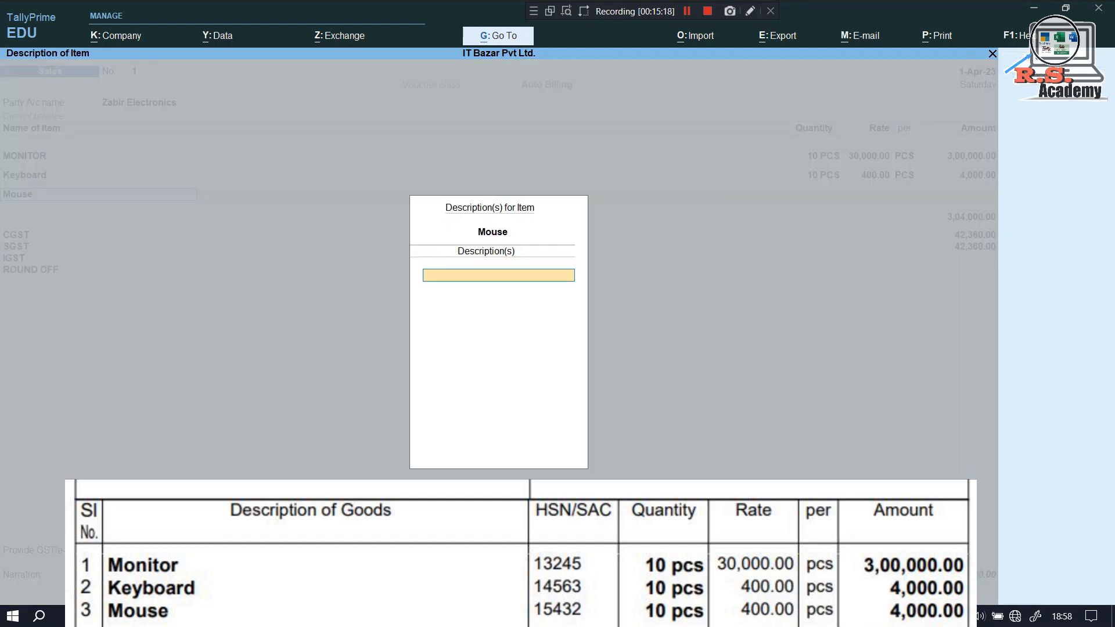
{"action": "key", "text": "Return"}
{"action": "type", "text": "10"}
{"action": "key", "text": "Return"}
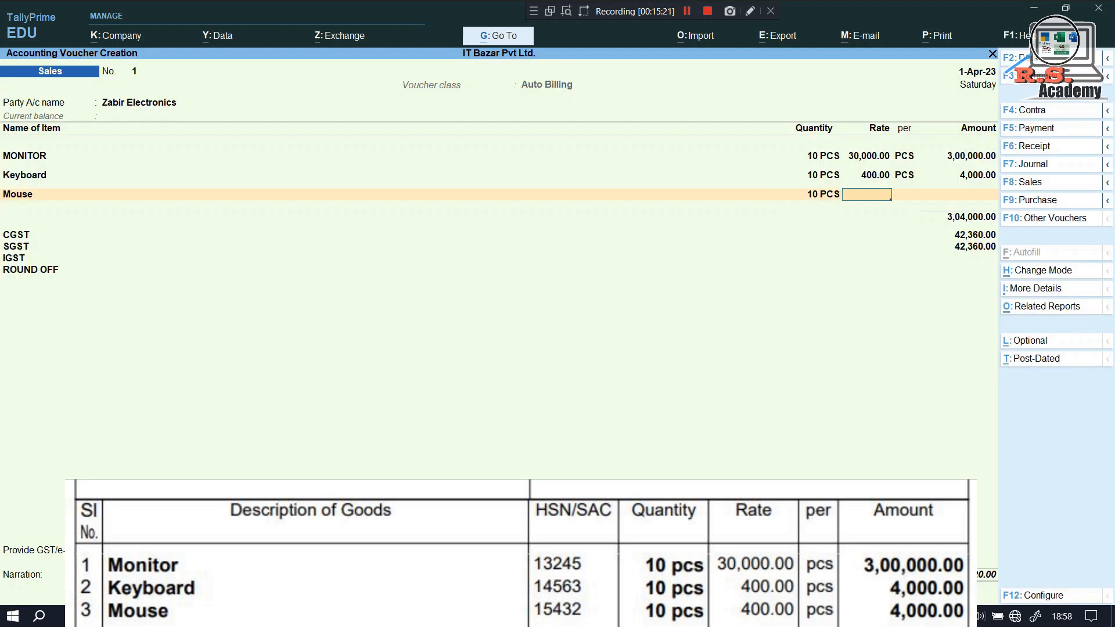
{"action": "type", "text": "400"}
{"action": "key", "text": "Return"}
{"action": "key", "text": "Return"}
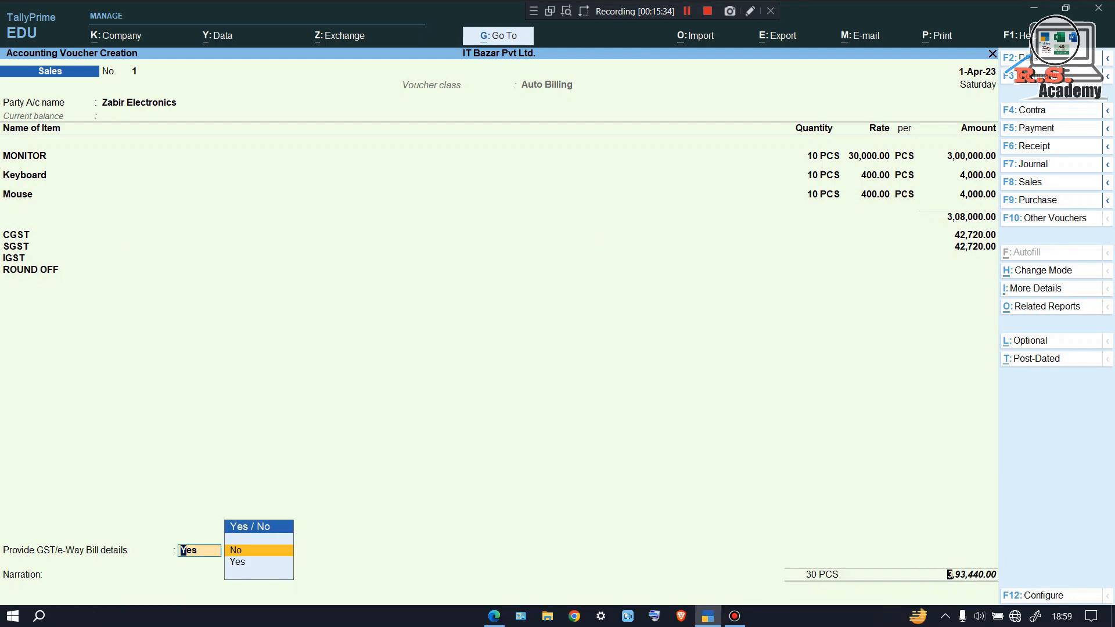
Save Sales invoice No. 1 without GST or e-Way Bill details
{"action": "key", "text": "Return"}
{"action": "key", "text": "Return"}
{"action": "key", "text": "Return"}
{"action": "key", "text": "Return"}
{"action": "key", "text": "Return"}
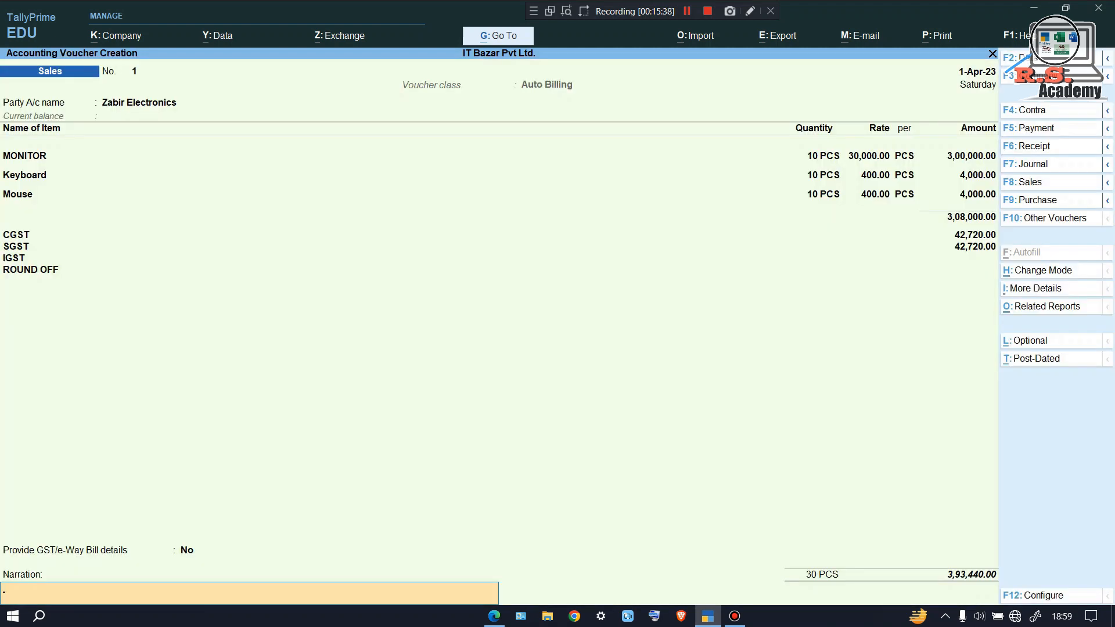
{"action": "key", "text": "Return"}
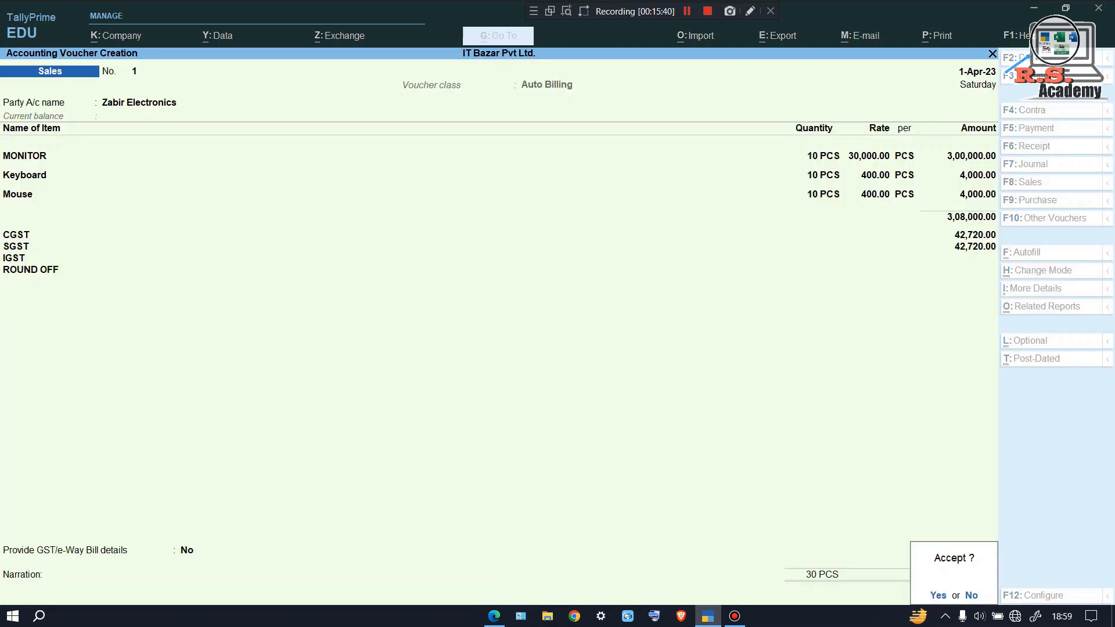
{"action": "key", "text": "Return"}
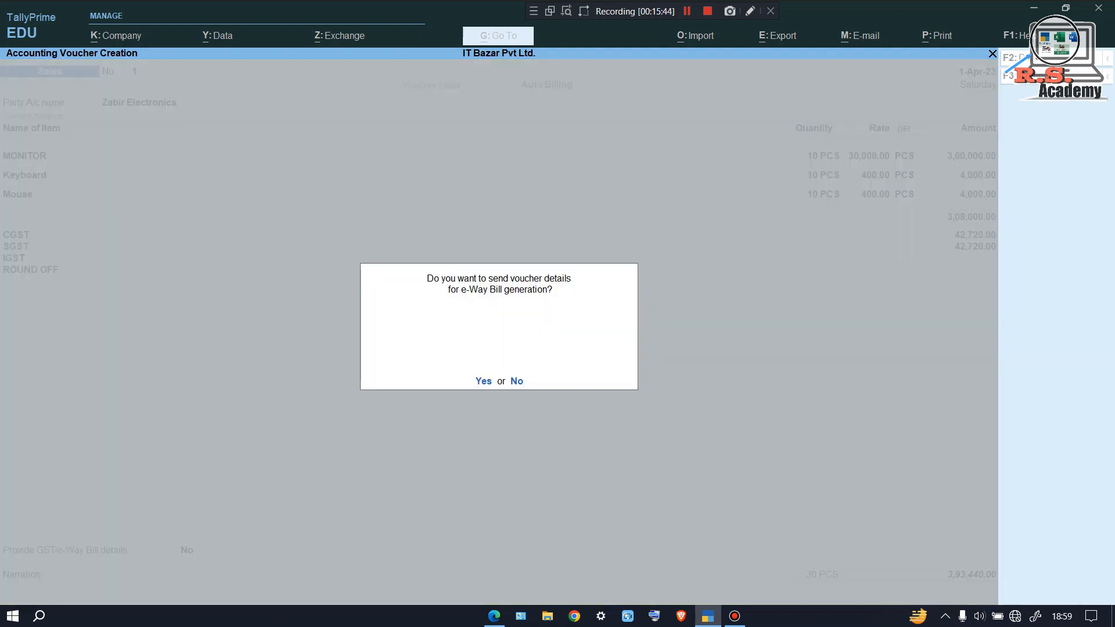
{"action": "key", "text": "n"}
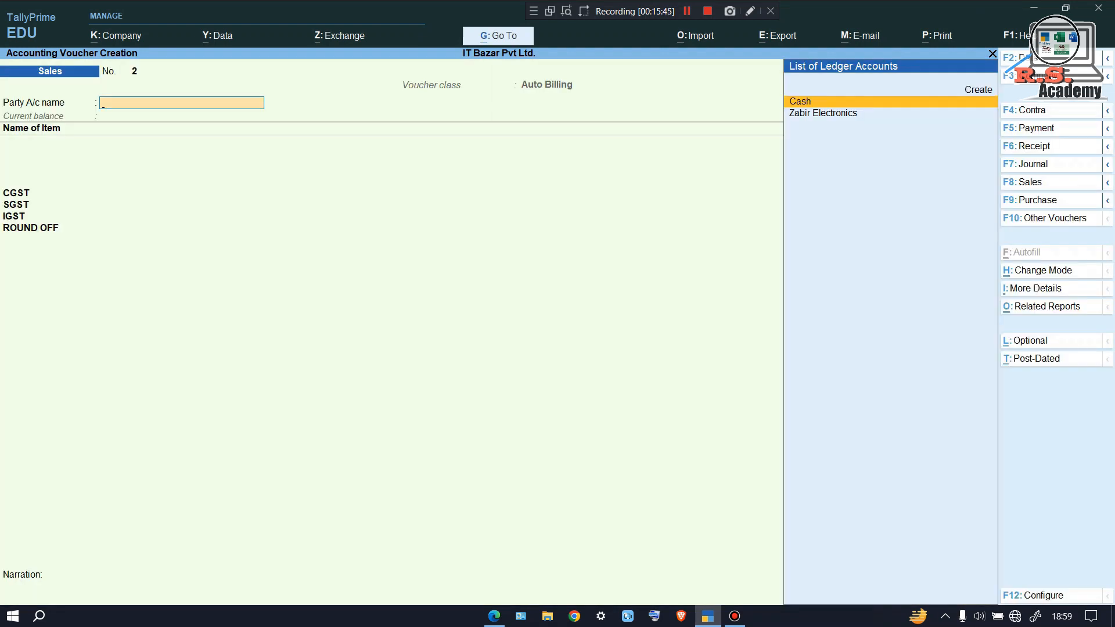
Reopen invoice No. 1, preview it enlarged down to the bottom, then move to a new Sales voucher
{"action": "key", "text": "Page_Up"}
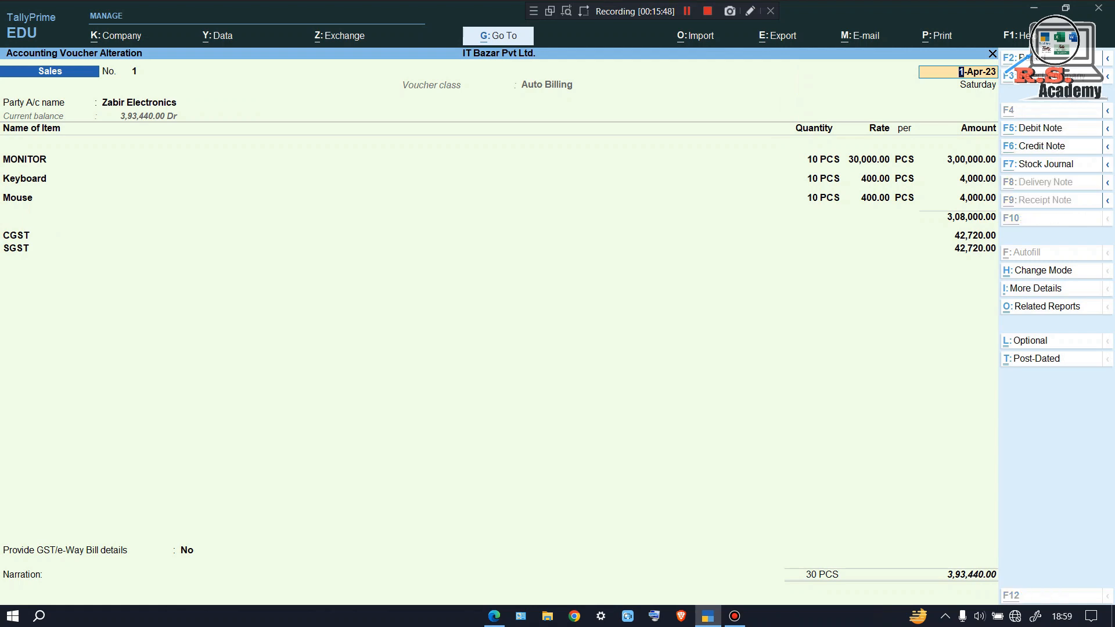
{"action": "key", "text": "alt+p"}
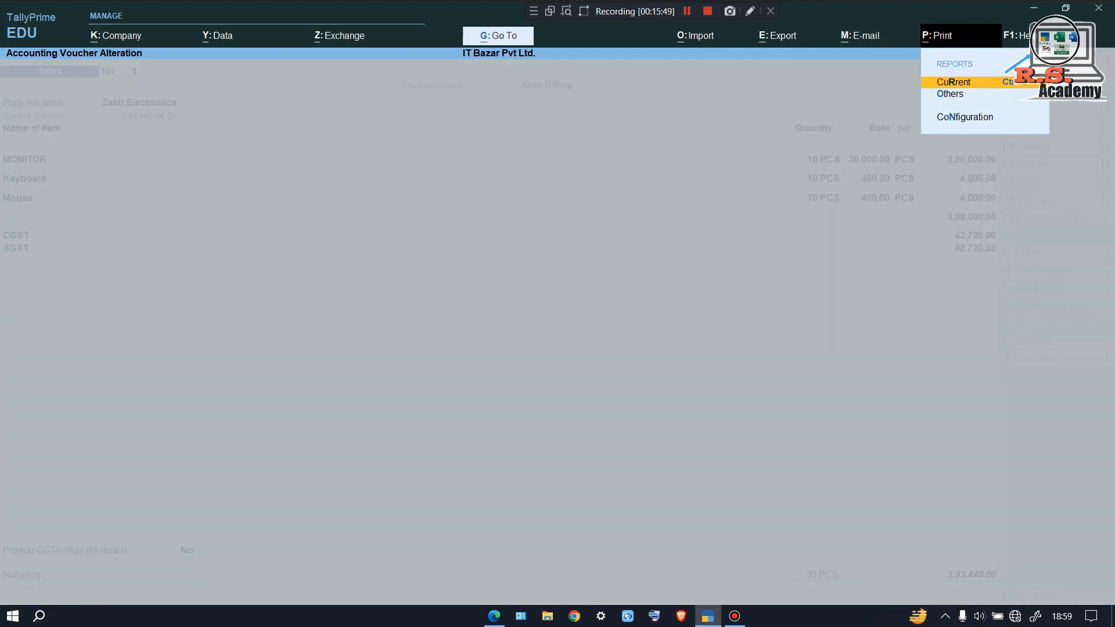
{"action": "key", "text": "Return"}
{"action": "key", "text": "Left"}
{"action": "key", "text": "Return"}
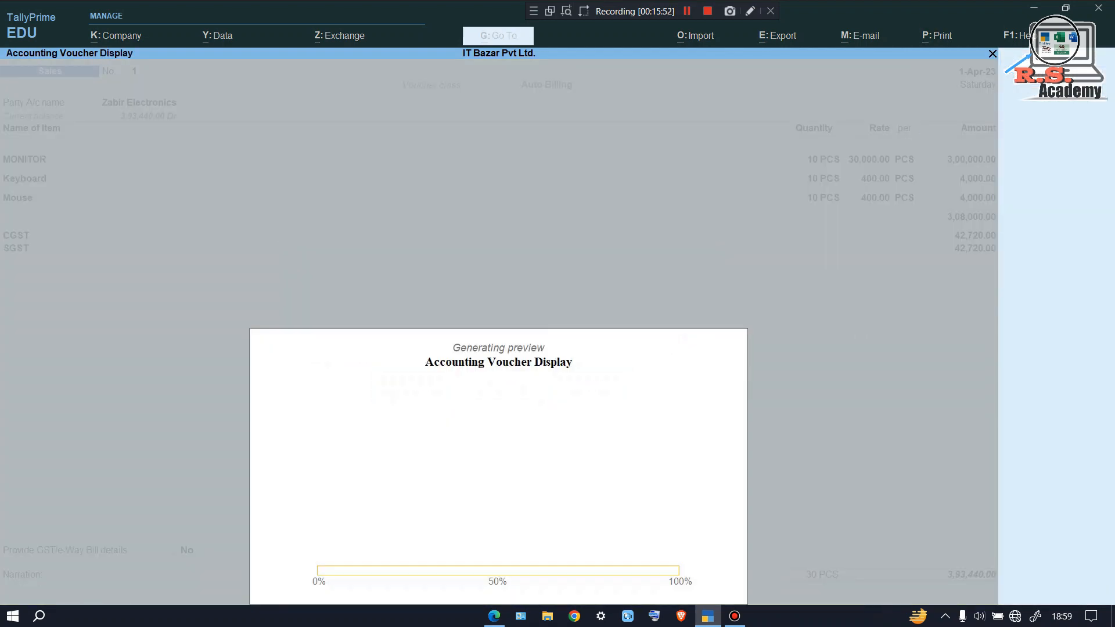
{"action": "key", "text": "Return"}
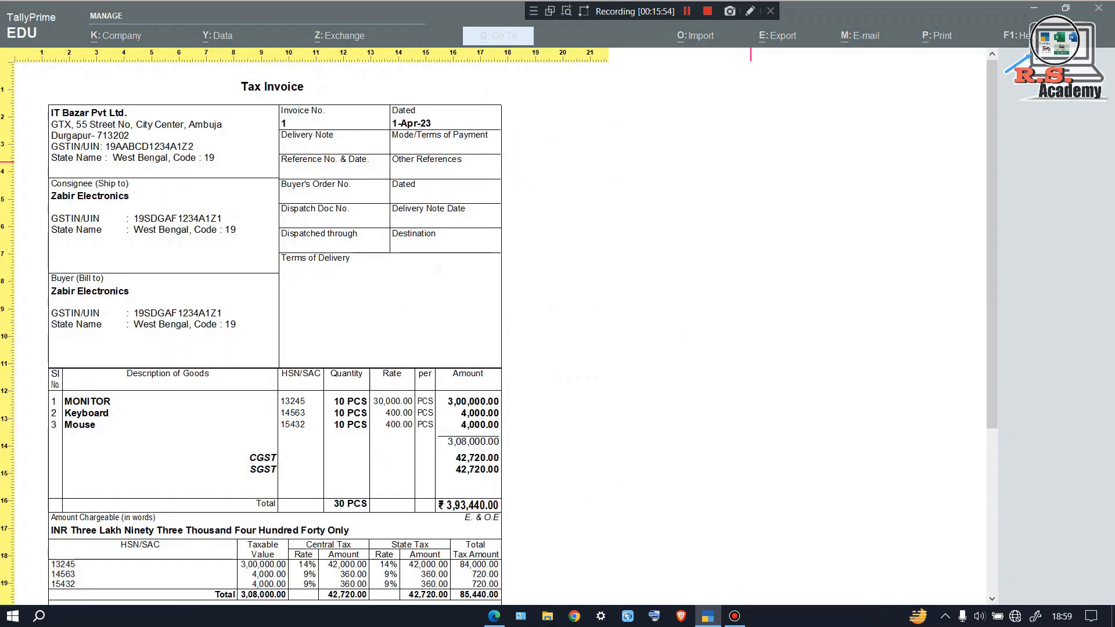
{"action": "key", "text": "Down"}
{"action": "key", "text": "Escape"}
{"action": "key", "text": "Escape"}
{"action": "key", "text": "Escape"}
{"action": "key", "text": "Escape"}
{"action": "key", "text": "Escape"}
{"action": "key", "text": "Return"}
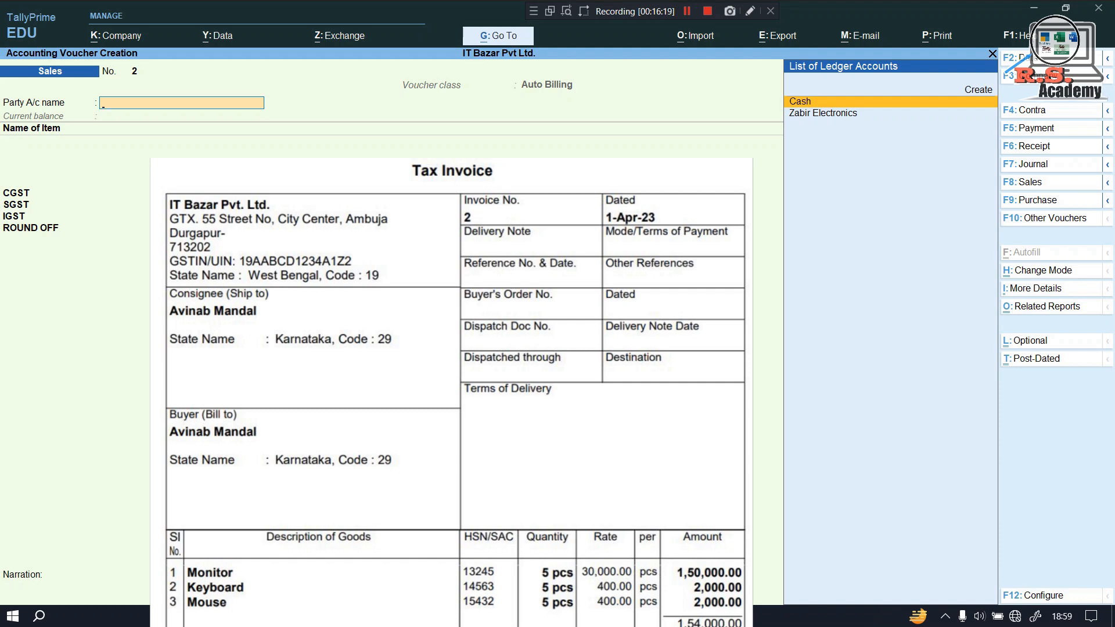
Abandon the new party ledger and switch to a blank Receipt voucher
{"action": "key", "text": "alt+c"}
{"action": "type", "text": "Av"}
{"action": "key", "text": "BackSpace"}
{"action": "key", "text": "BackSpace"}
{"action": "key", "text": "BackSpace"}
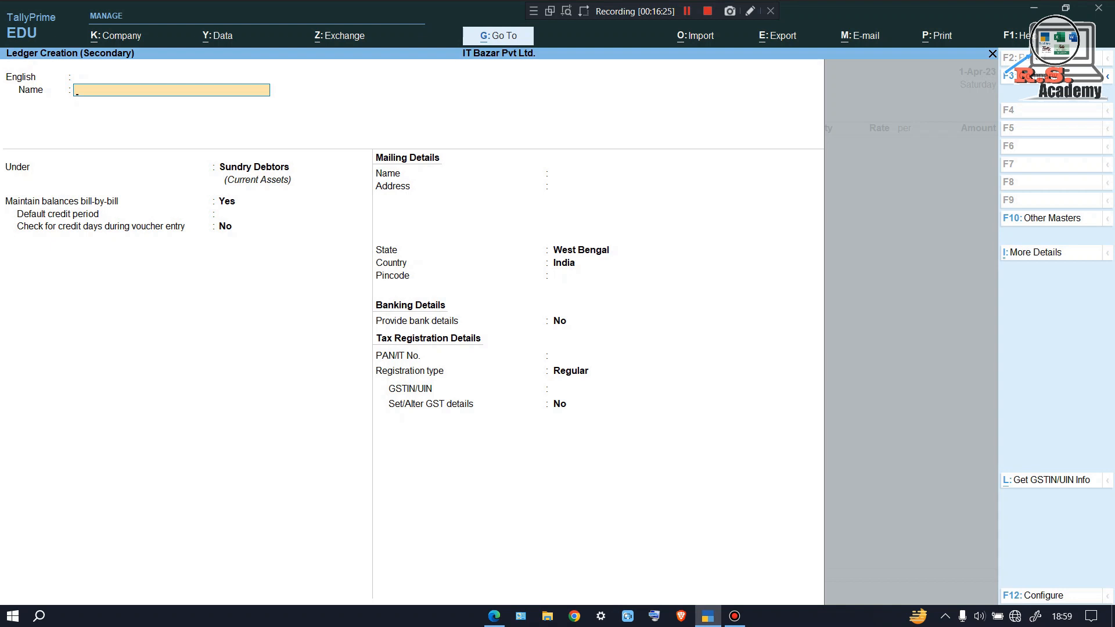
{"action": "key", "text": "Escape"}
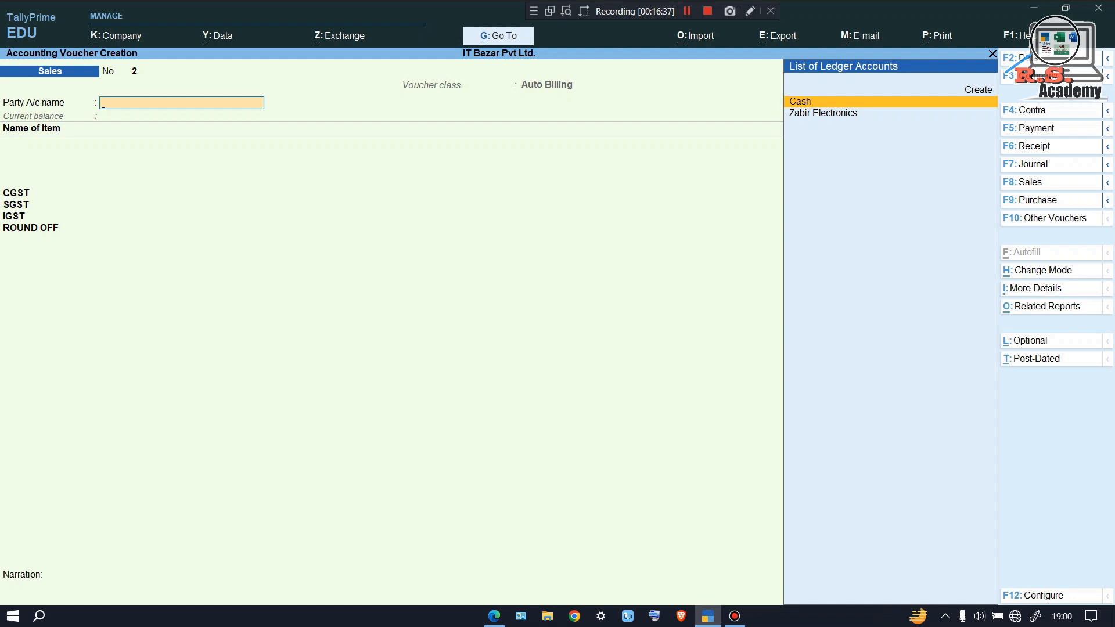
{"action": "key", "text": "F6"}
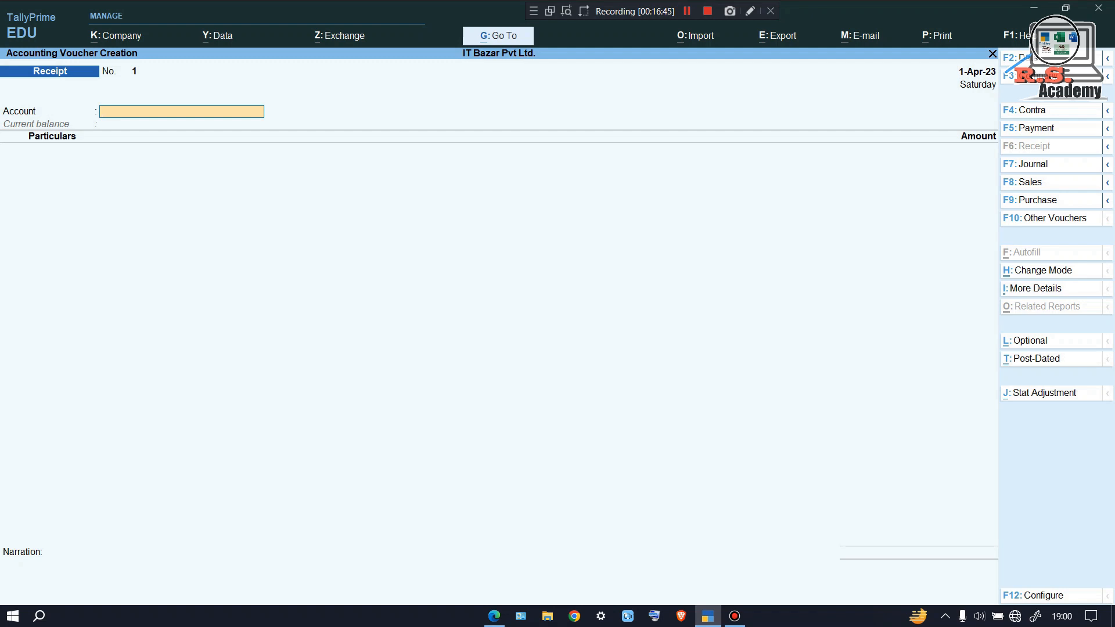
Create ledger Sbi under Bank Accounts as the receipt's account
{"action": "key", "text": "alt+c"}
{"action": "type", "text": "Sbi"}
{"action": "key", "text": "Return"}
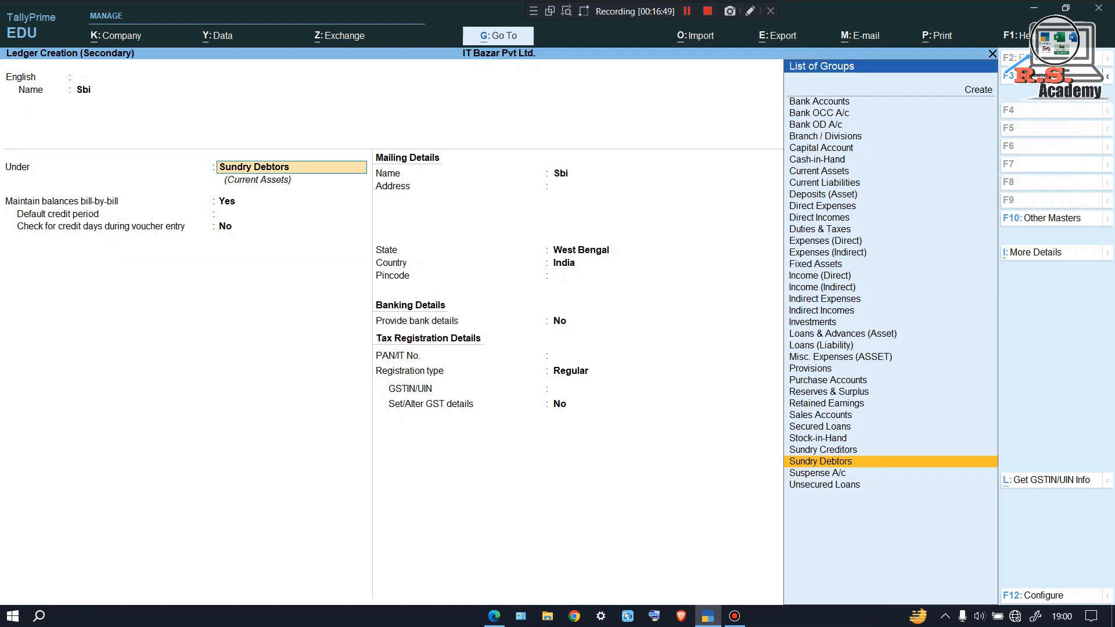
{"action": "type", "text": "Bank"}
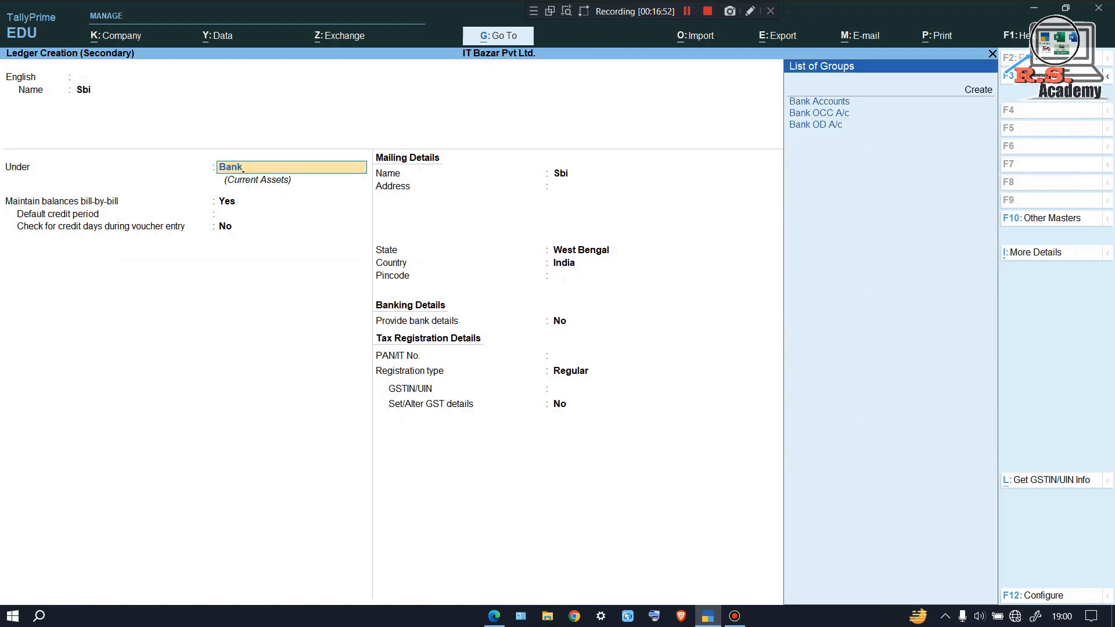
{"action": "key", "text": "Return"}
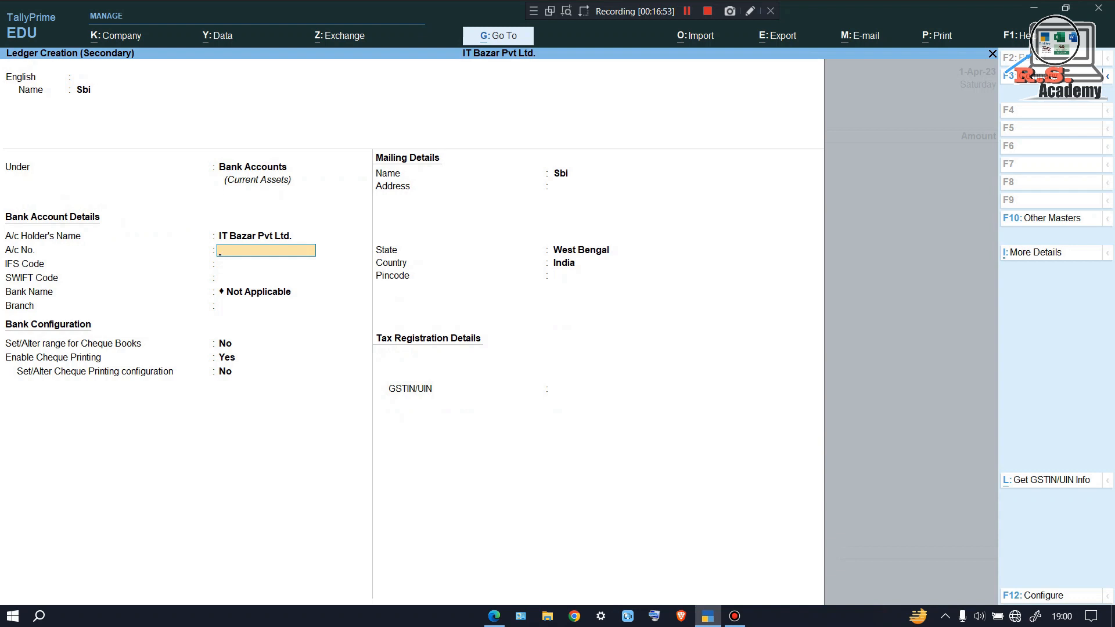
{"action": "key", "text": "ctrl+a"}
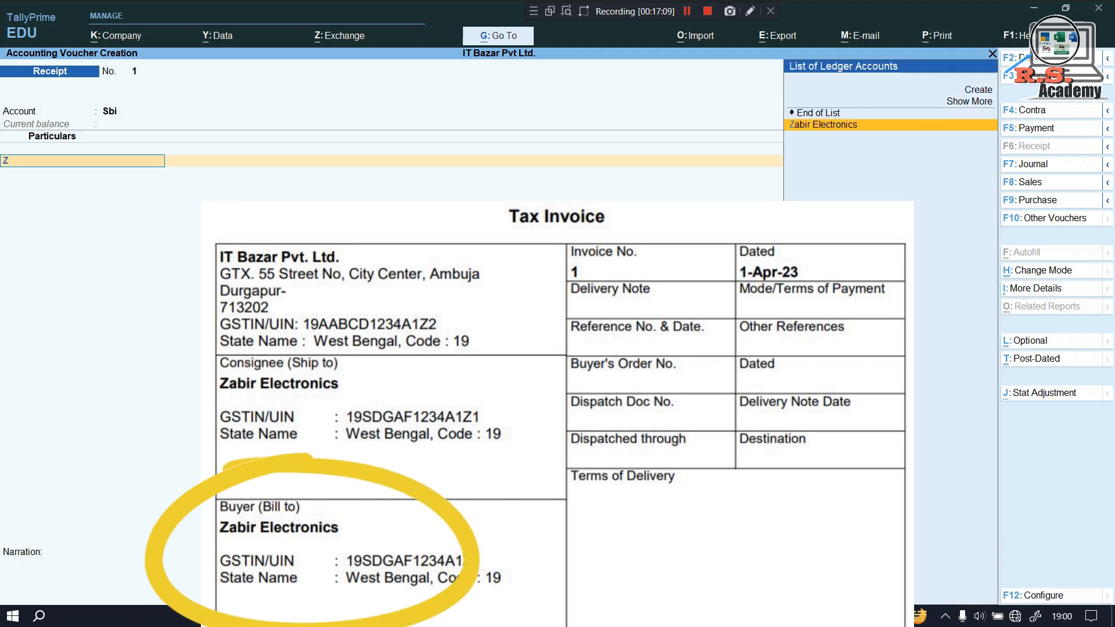
Credit Zabir Electronics 3,93,440.00 against pending bill 1 in the Sbi receipt and save it
{"action": "key", "text": "Return"}
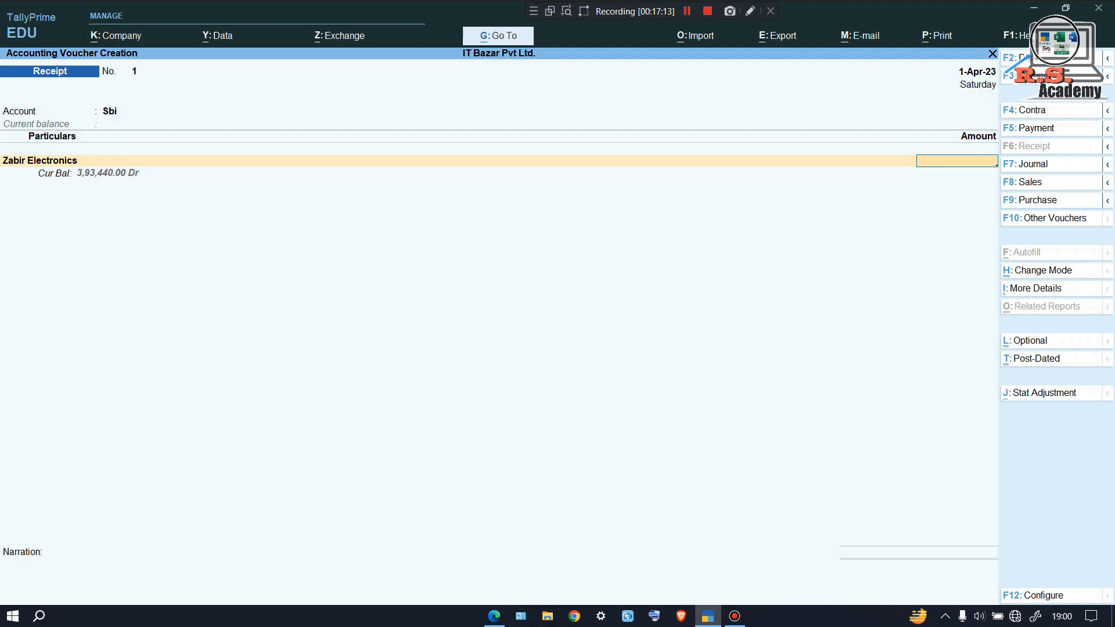
{"action": "type", "text": "393"}
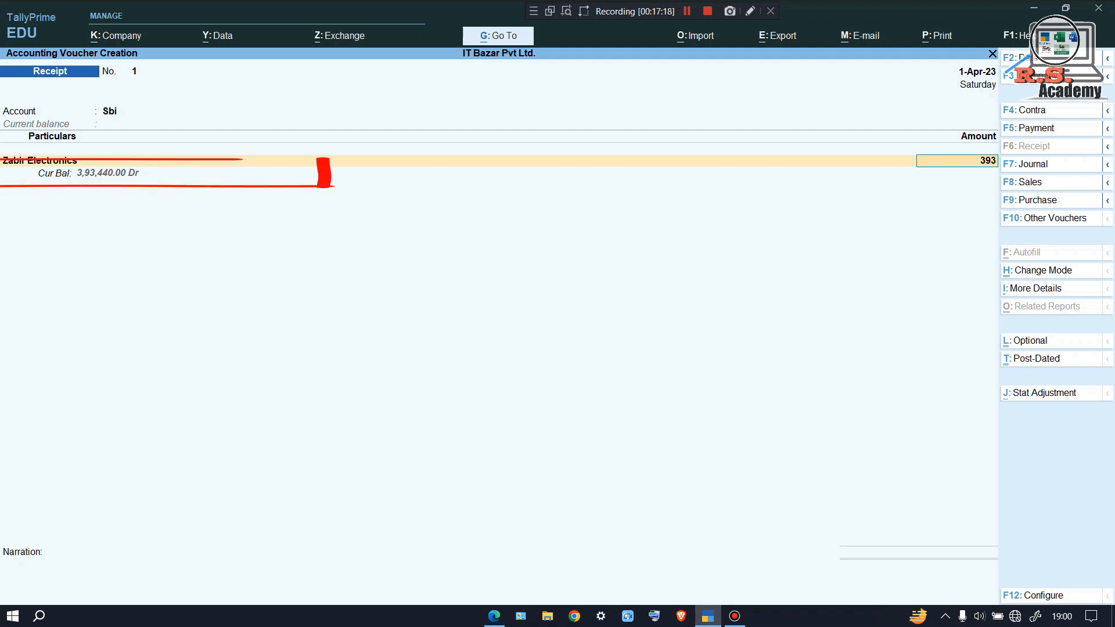
{"action": "type", "text": "440"}
{"action": "key", "text": "Return"}
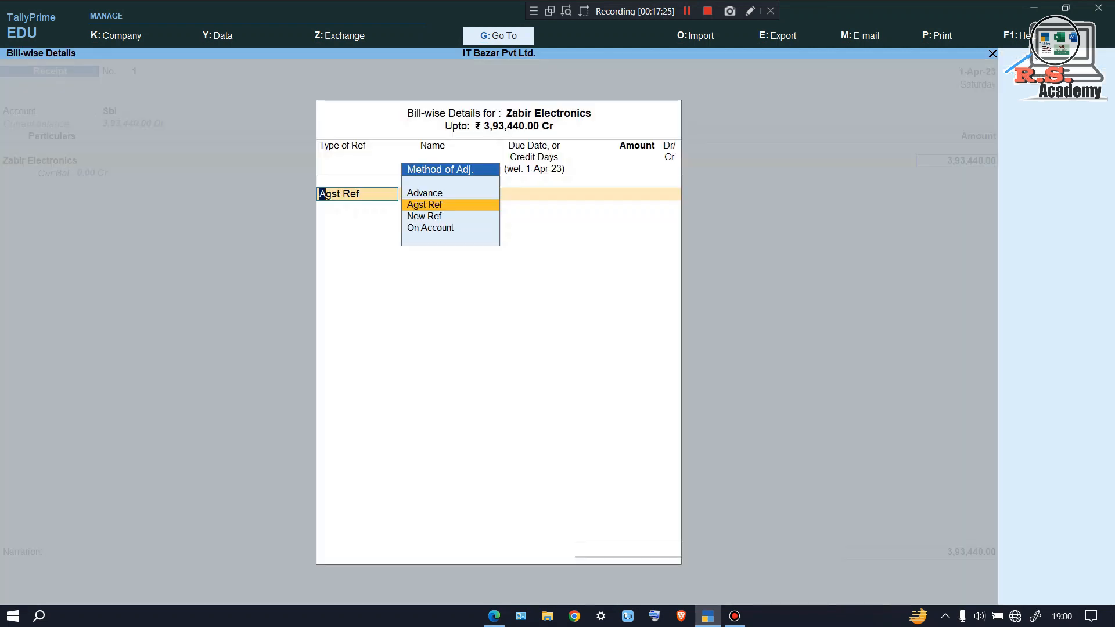
{"action": "key", "text": "Return"}
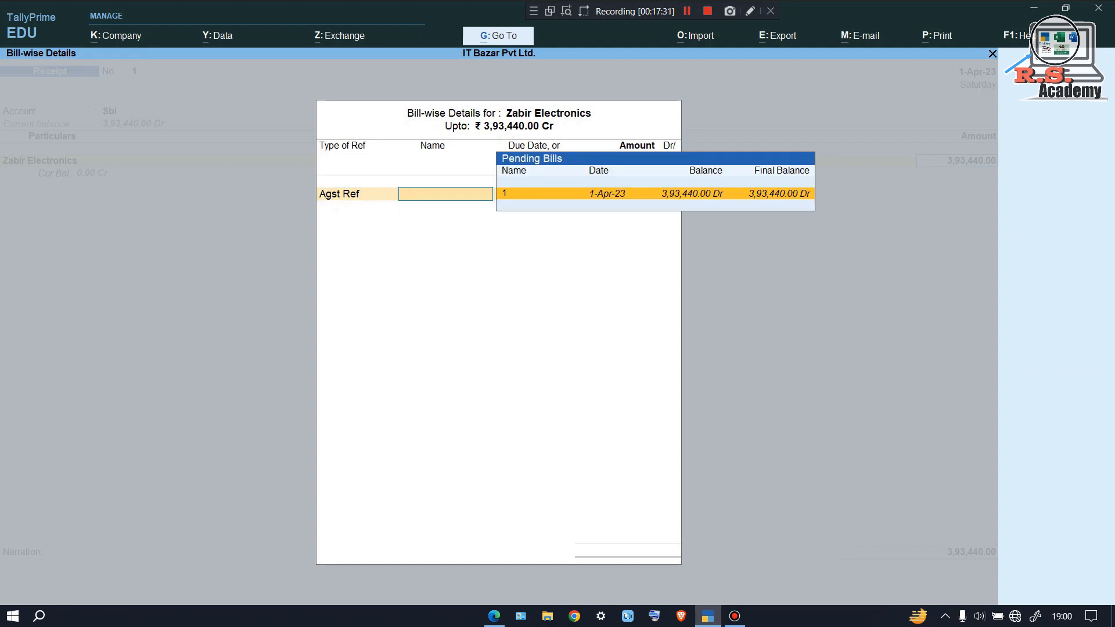
{"action": "key", "text": "Return"}
{"action": "key", "text": "Return"}
{"action": "key", "text": "Return"}
{"action": "key", "text": "Return"}
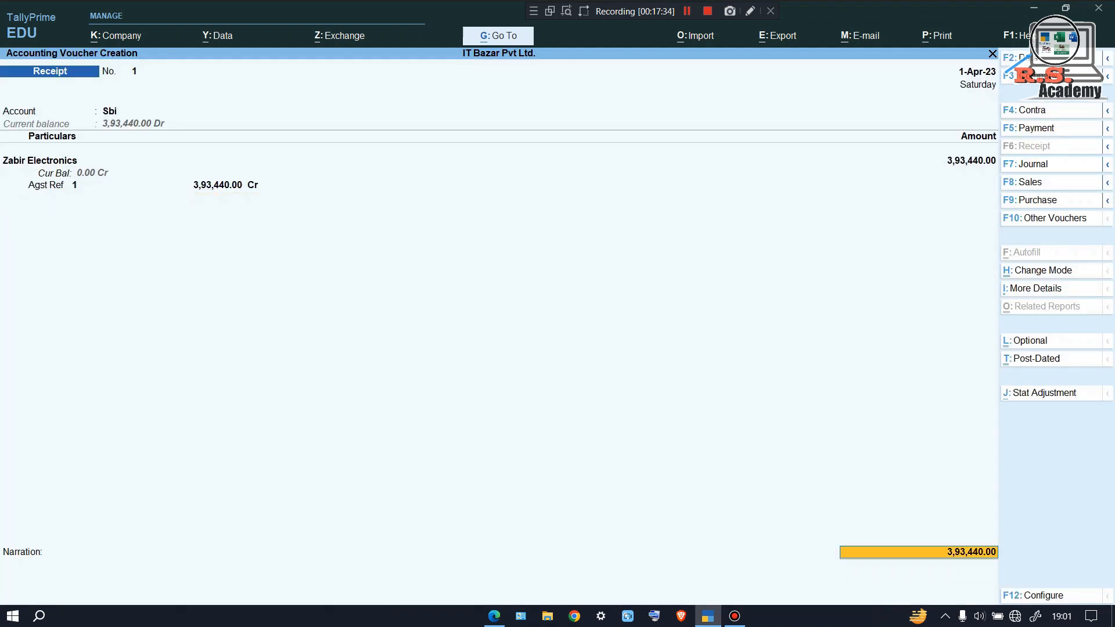
{"action": "key", "text": "Return"}
{"action": "key", "text": "Return"}
{"action": "key", "text": "Return"}
{"action": "key", "text": "Return"}
{"action": "key", "text": "Return"}
{"action": "key", "text": "Return"}
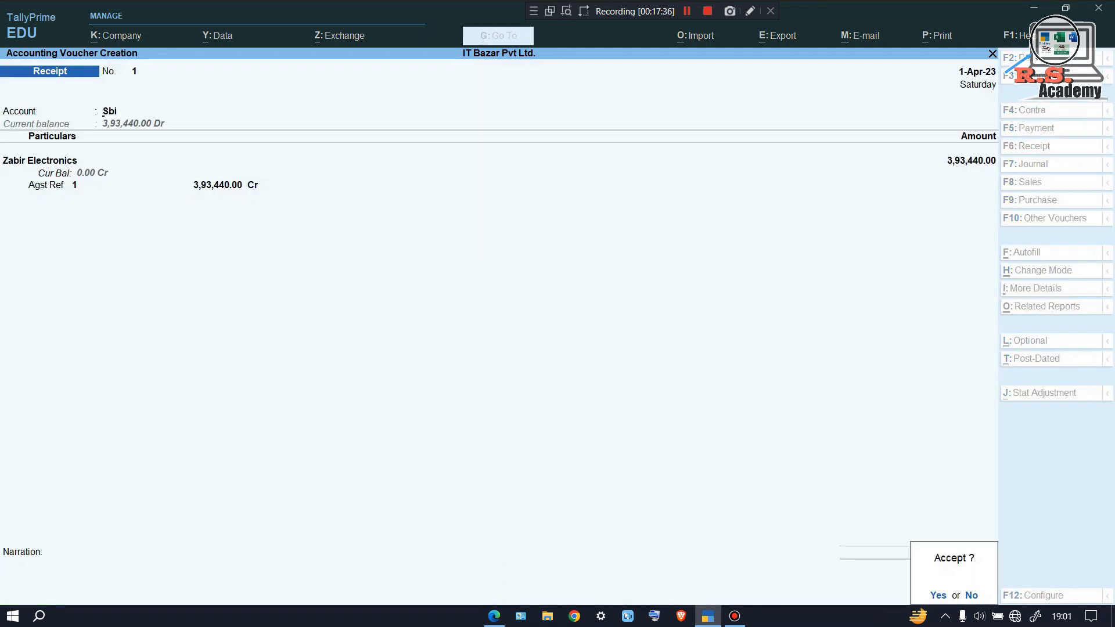
{"action": "key", "text": "Return"}
Start an Auto Billing Sales voucher and begin a new party ledger with the buyer's name
{"action": "key", "text": "F8"}
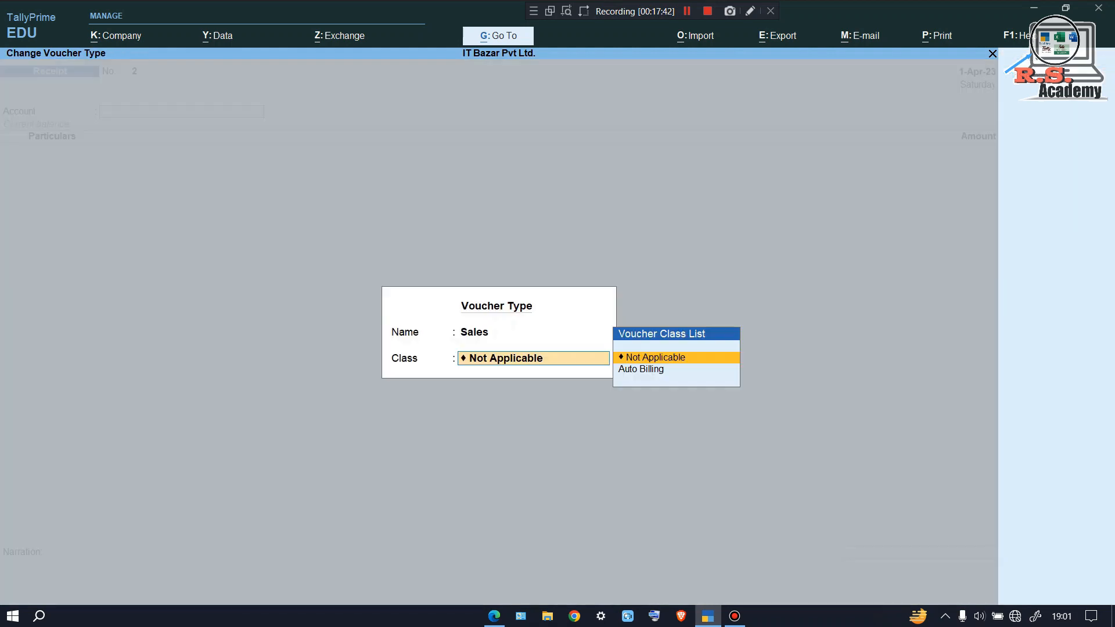
{"action": "key", "text": "Down"}
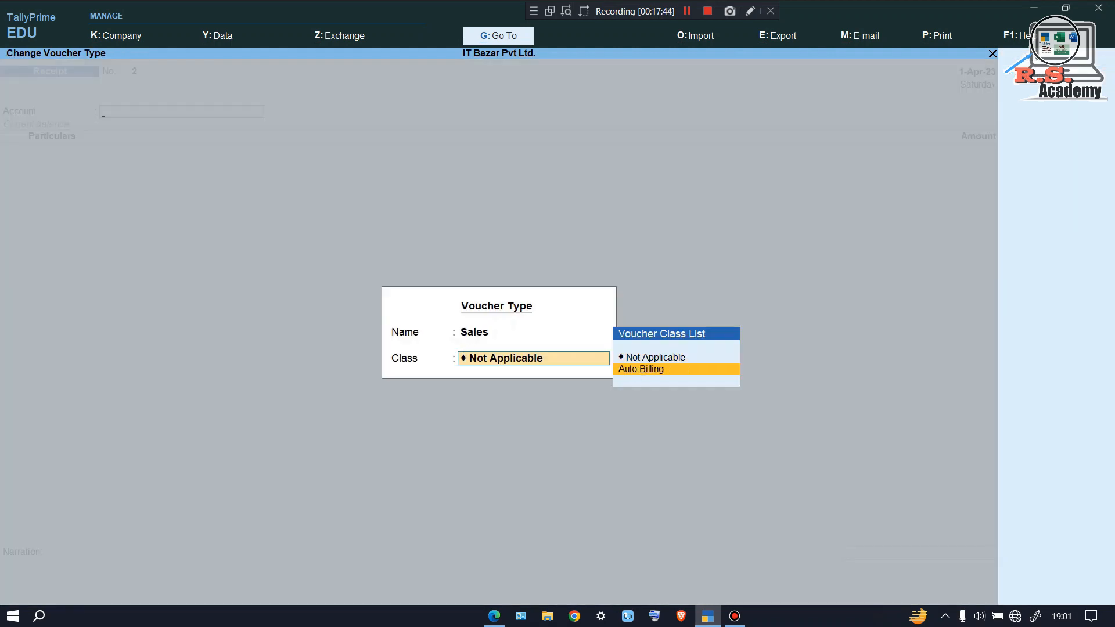
{"action": "key", "text": "Return"}
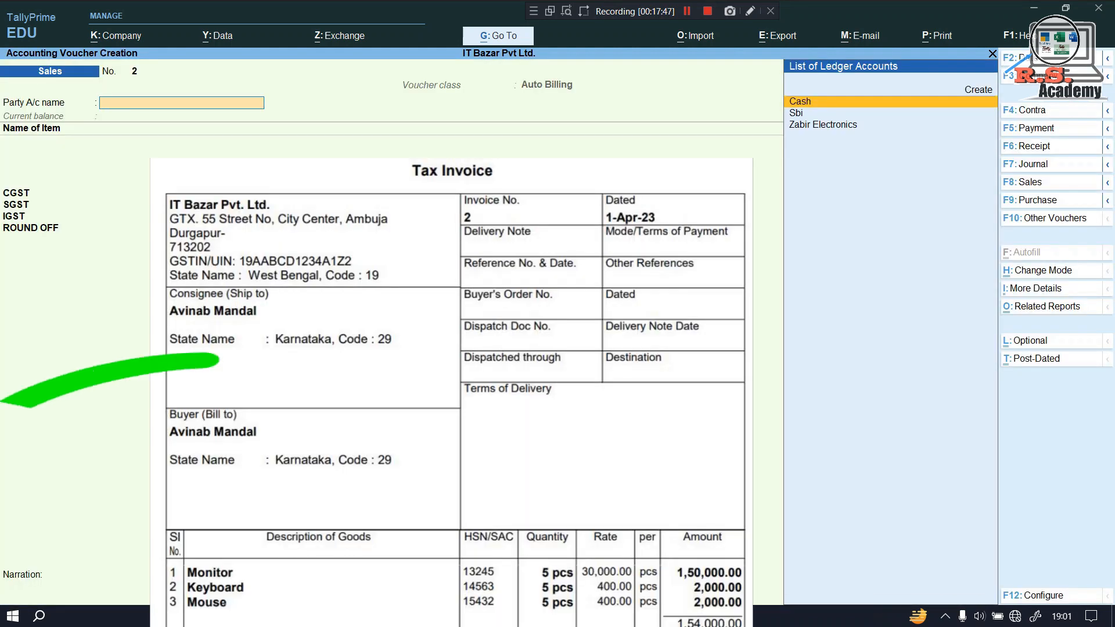
{"action": "key", "text": "alt+c"}
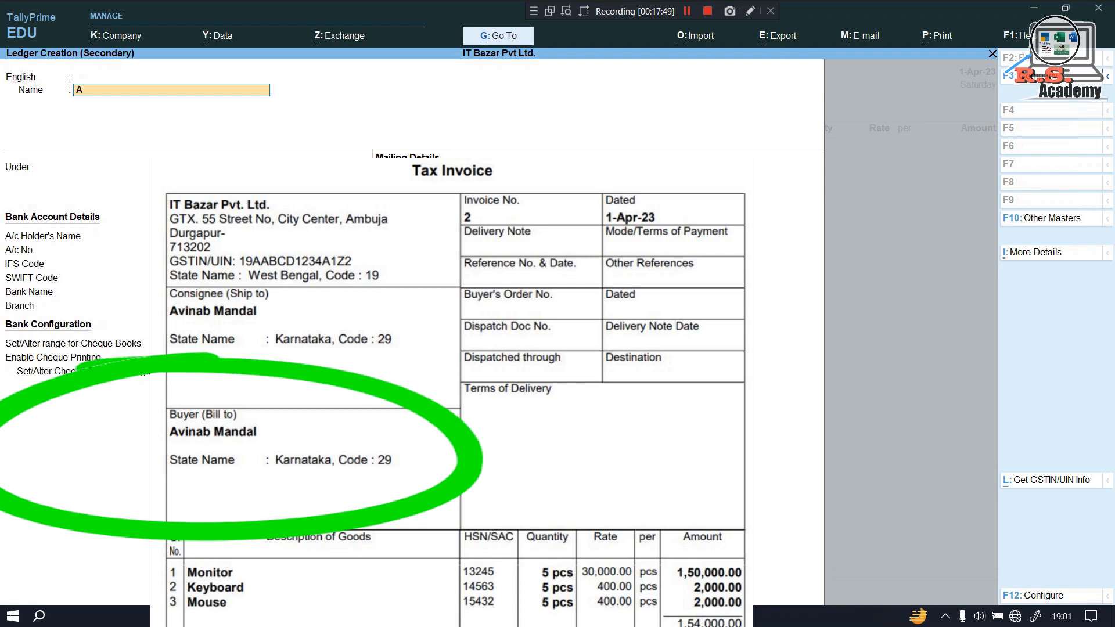
{"action": "key", "text": "Return"}
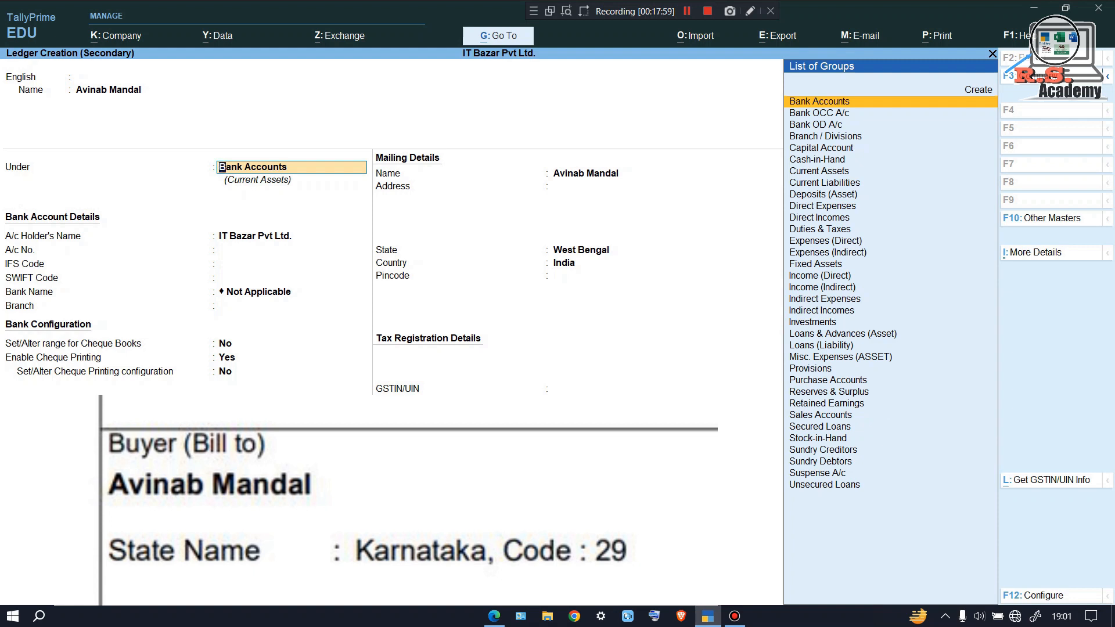
Put the ledger under Sundry Debtors with state Karnataka and Consumer registration, then save it
{"action": "type", "text": "Su"}
{"action": "key", "text": "Down"}
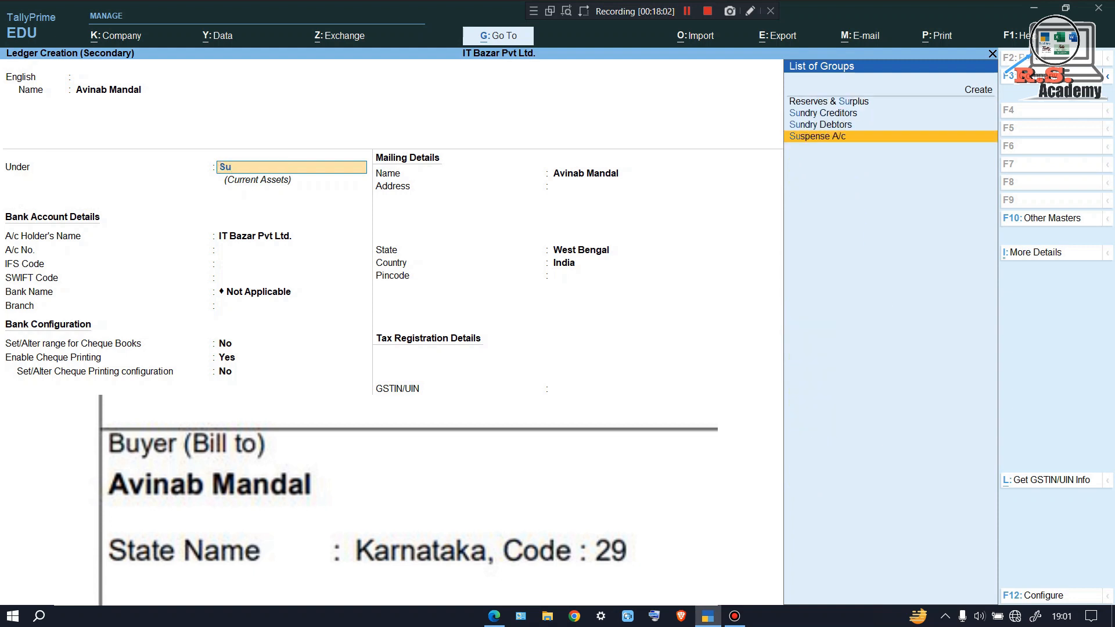
{"action": "key", "text": "Up"}
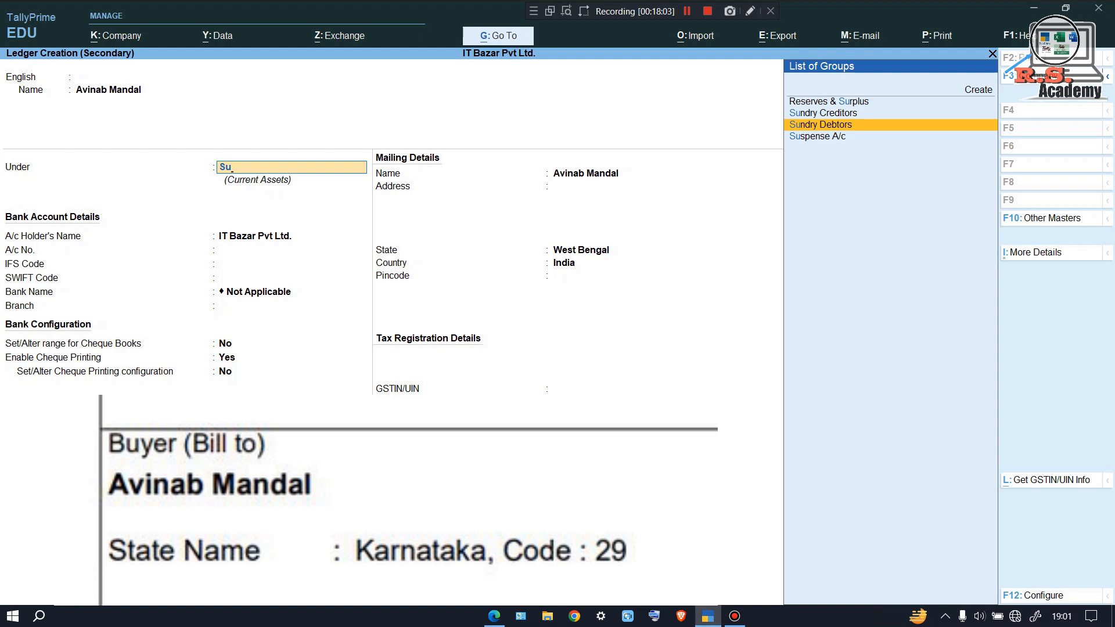
{"action": "key", "text": "Return"}
{"action": "key", "text": "Return"}
{"action": "key", "text": "Return"}
{"action": "key", "text": "Return"}
{"action": "key", "text": "Return"}
{"action": "key", "text": "Return"}
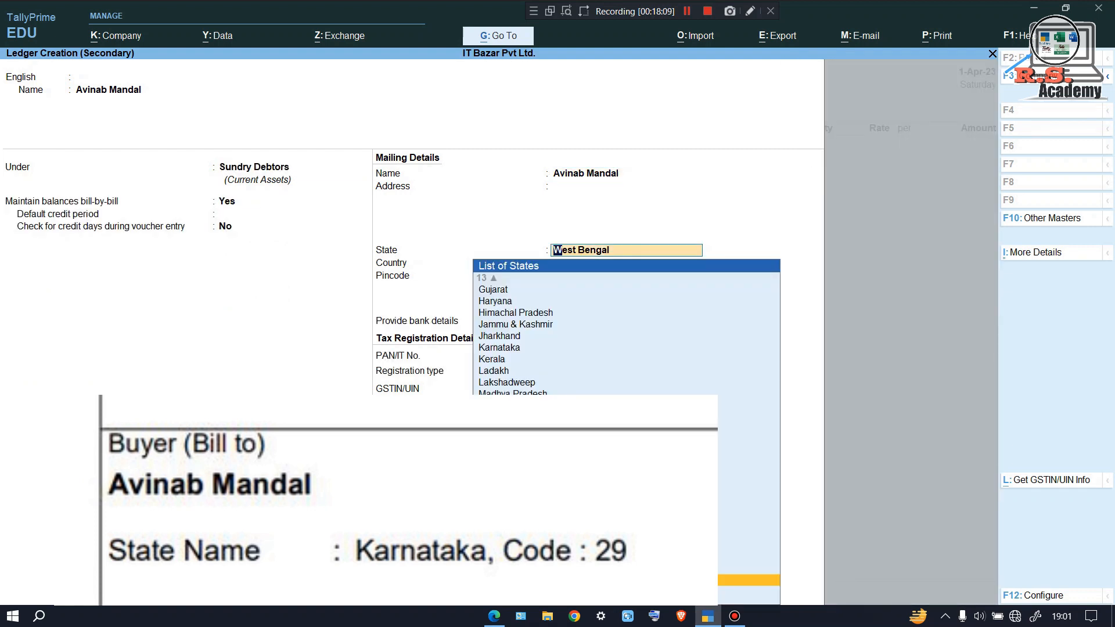
{"action": "type", "text": "Kar"}
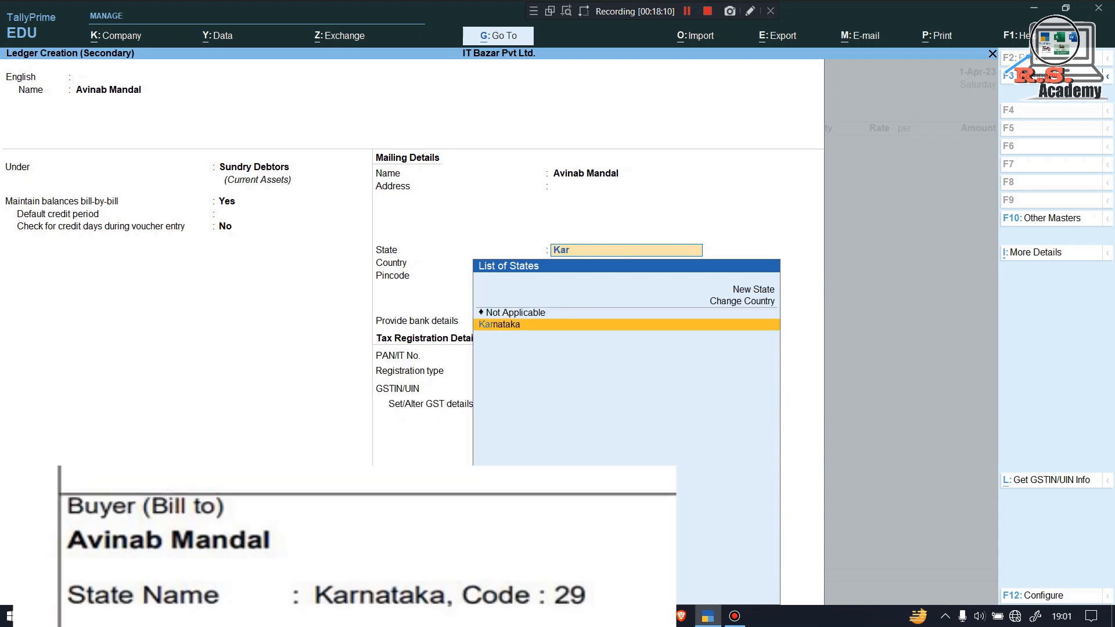
{"action": "key", "text": "Return"}
{"action": "key", "text": "Return"}
{"action": "key", "text": "Return"}
{"action": "key", "text": "Return"}
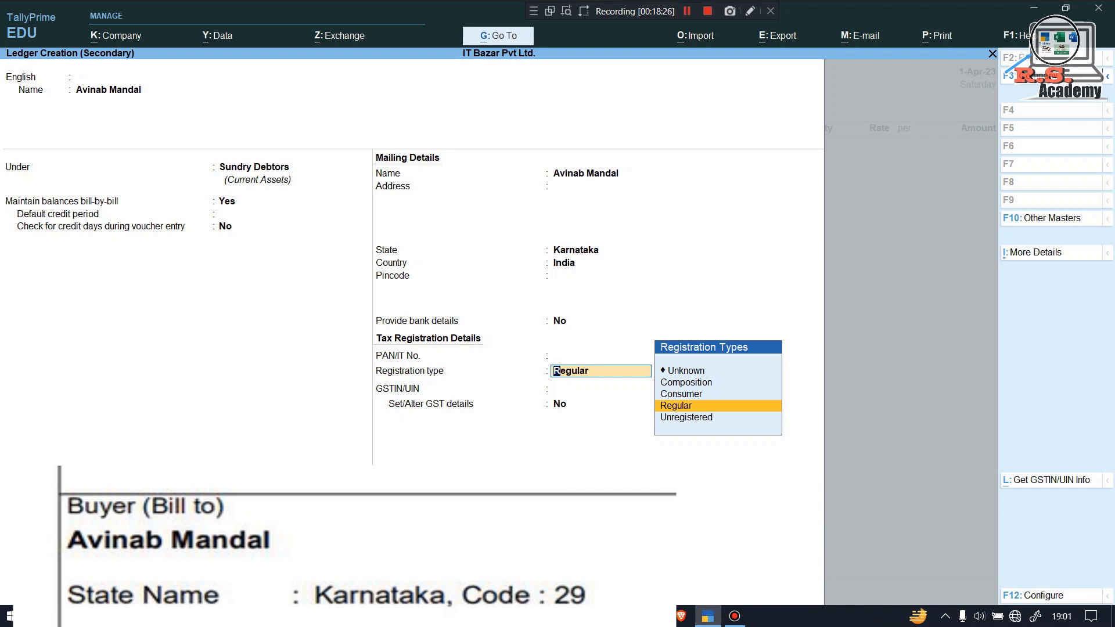
{"action": "key", "text": "Up"}
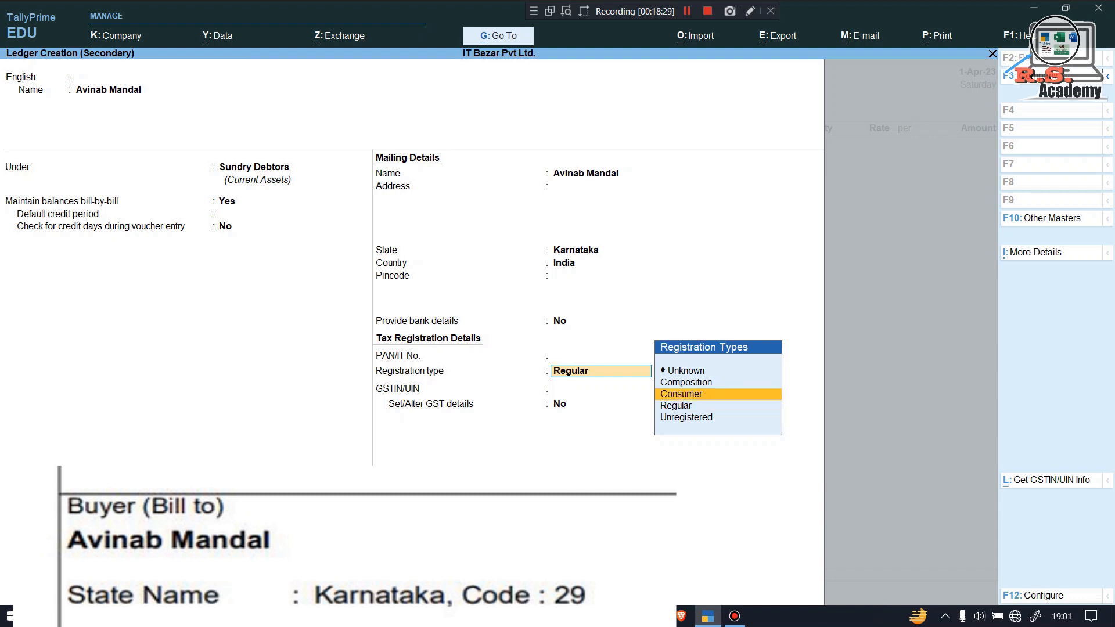
{"action": "key", "text": "Return"}
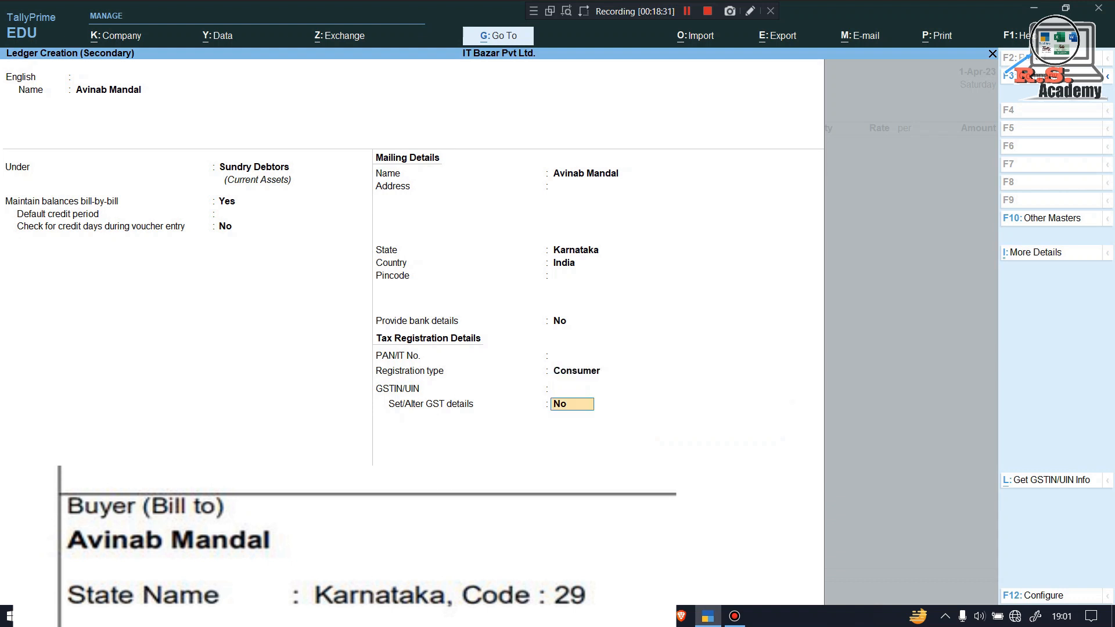
{"action": "key", "text": "Return"}
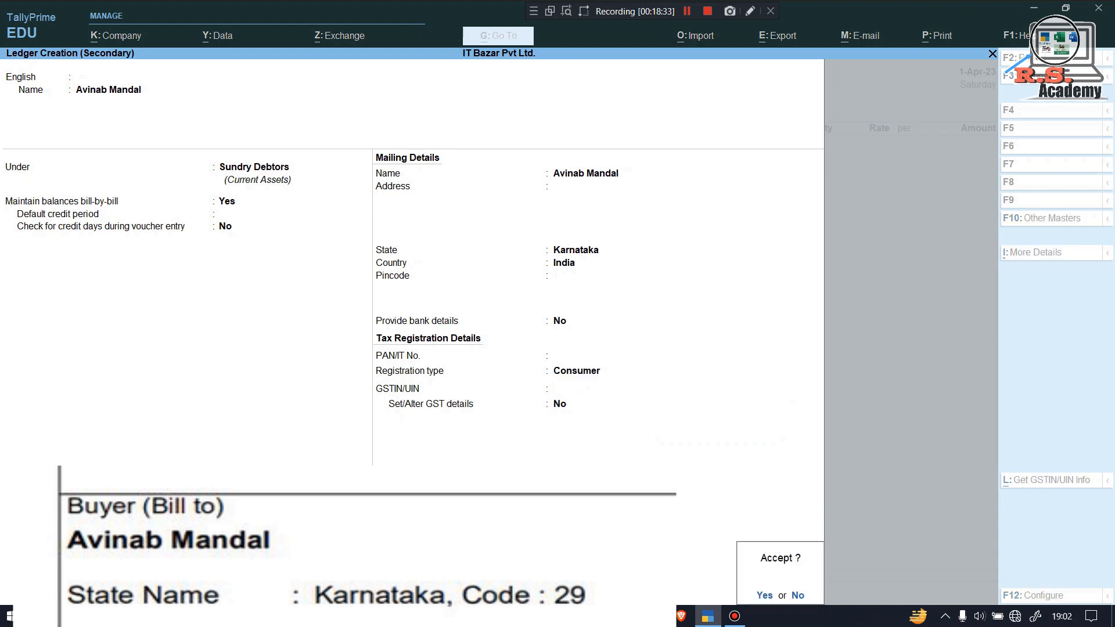
{"action": "key", "text": "Return"}
{"action": "key", "text": "ctrl+a"}
{"action": "key", "text": "ctrl+a"}
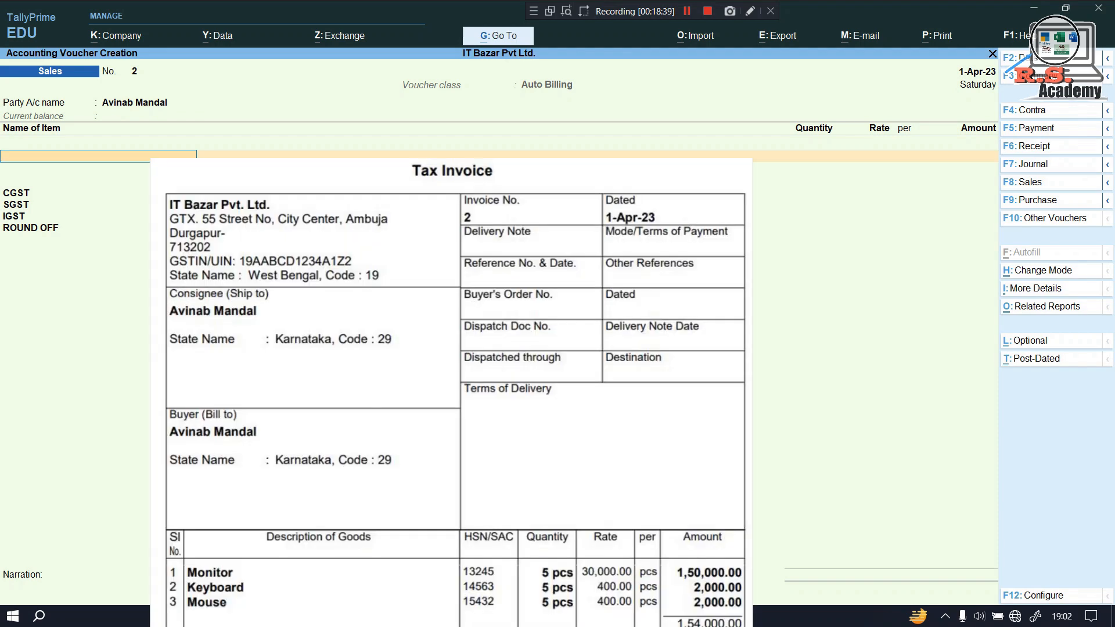
Add 5 PCS each of MONITOR, Keyboard and Mouse to the invoice at their default rates
{"action": "type", "text": "Mo"}
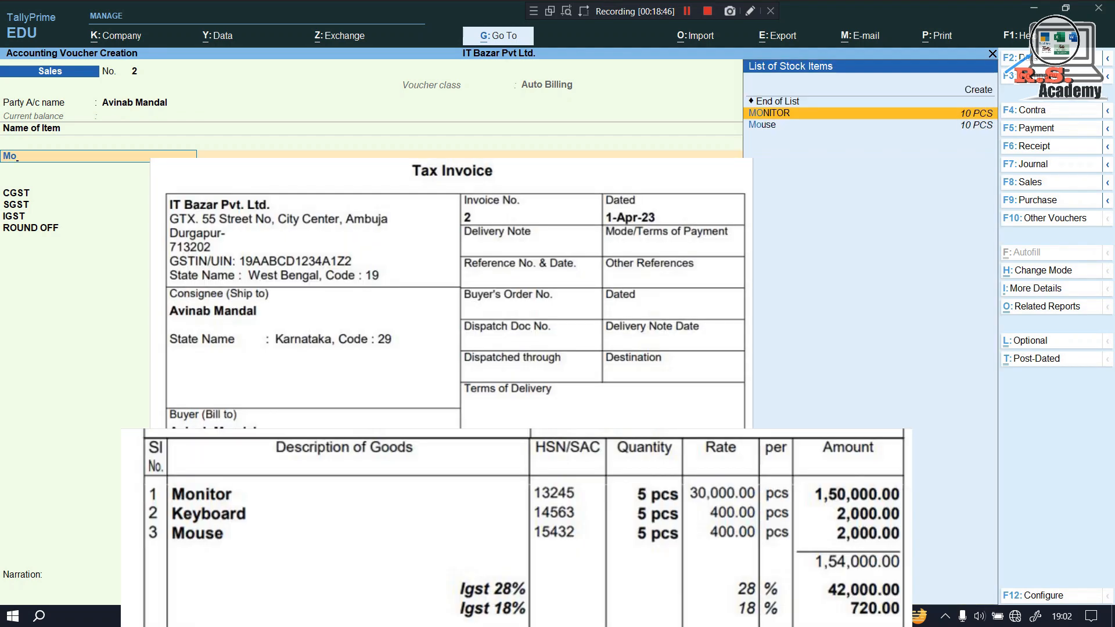
{"action": "key", "text": "Return"}
{"action": "key", "text": "Return"}
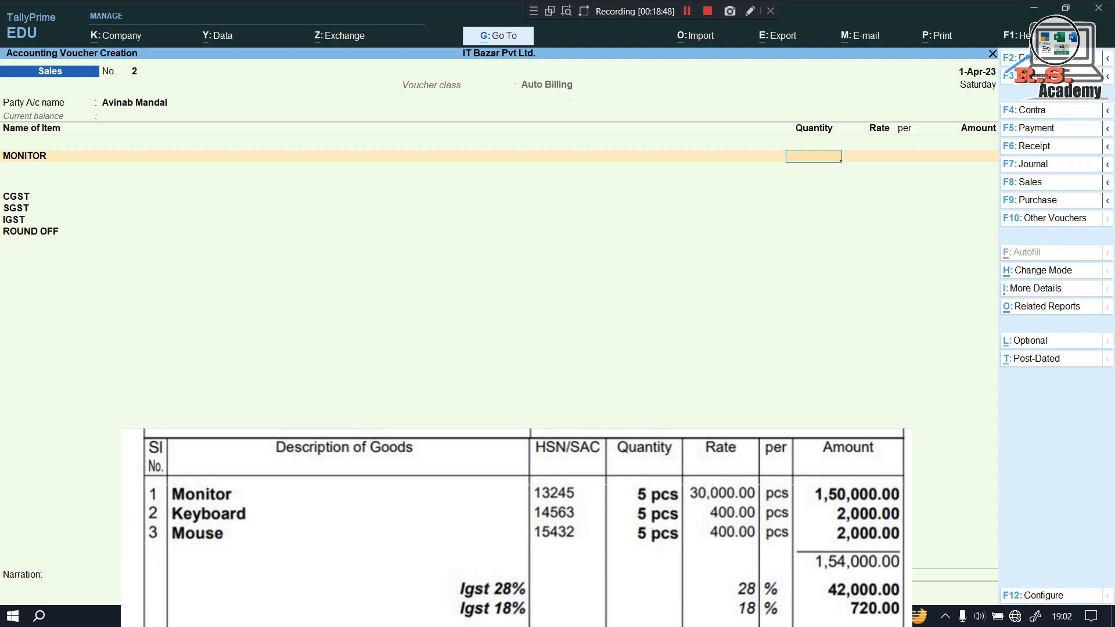
{"action": "type", "text": "5"}
{"action": "key", "text": "Return"}
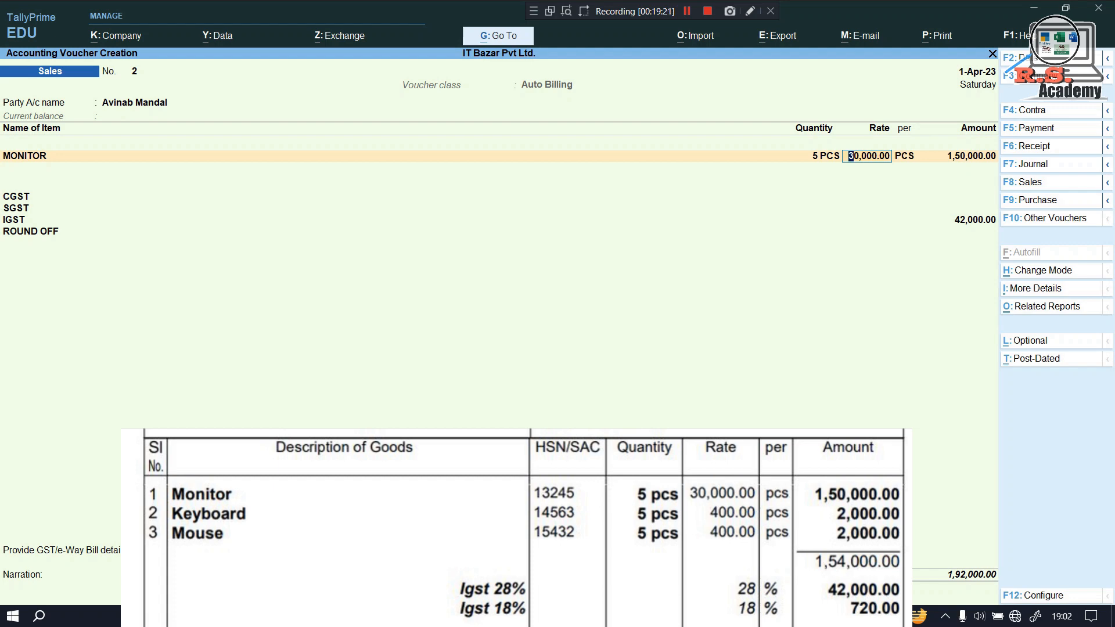
{"action": "key", "text": "Return"}
{"action": "key", "text": "Return"}
{"action": "key", "text": "Return"}
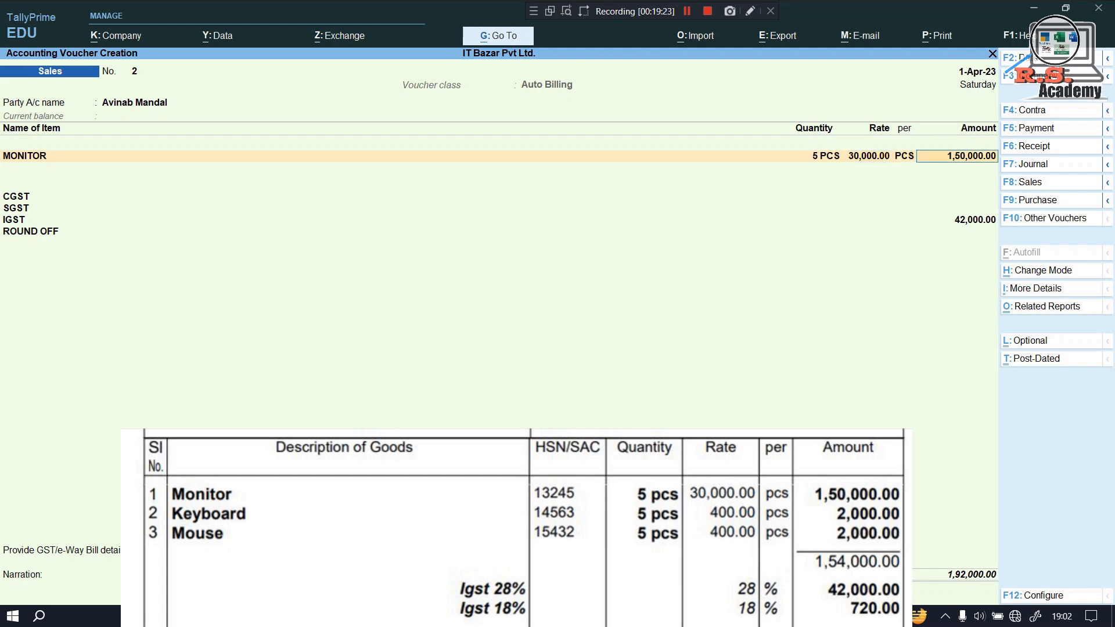
{"action": "type", "text": "K"}
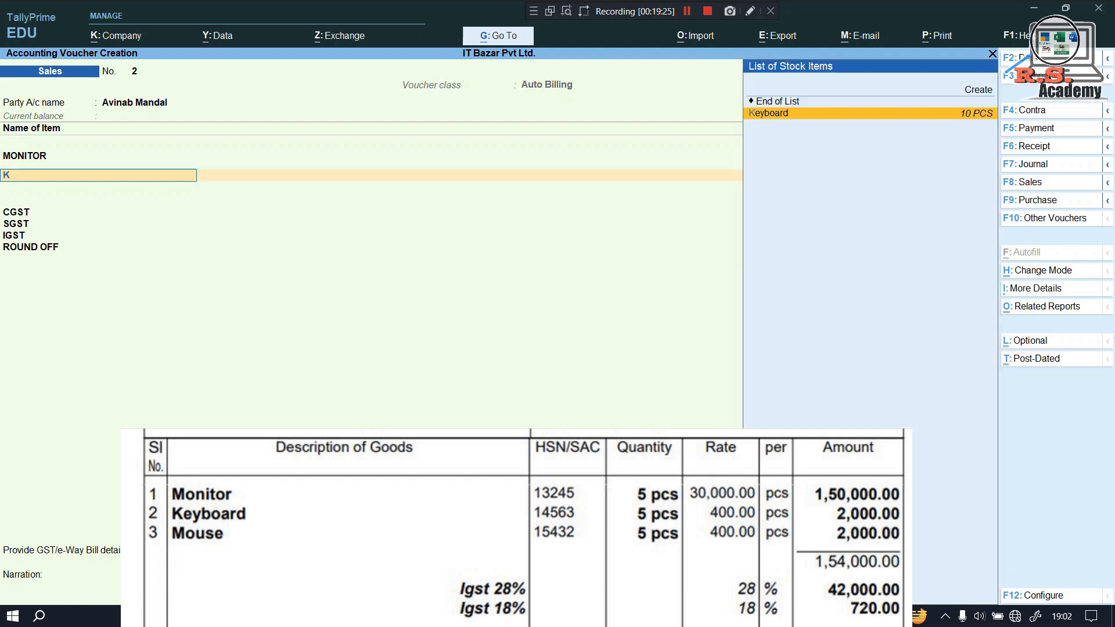
{"action": "key", "text": "Return"}
{"action": "key", "text": "Return"}
{"action": "type", "text": "5 PCS"}
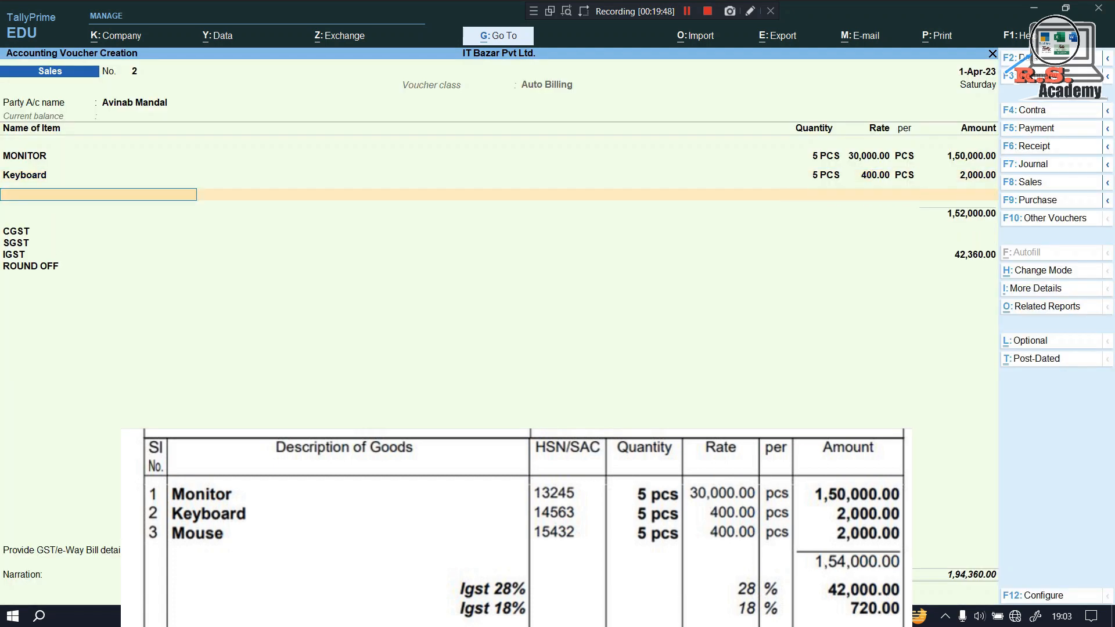
{"action": "type", "text": "Mo"}
{"action": "key", "text": "Down"}
{"action": "key", "text": "Return"}
{"action": "key", "text": "Return"}
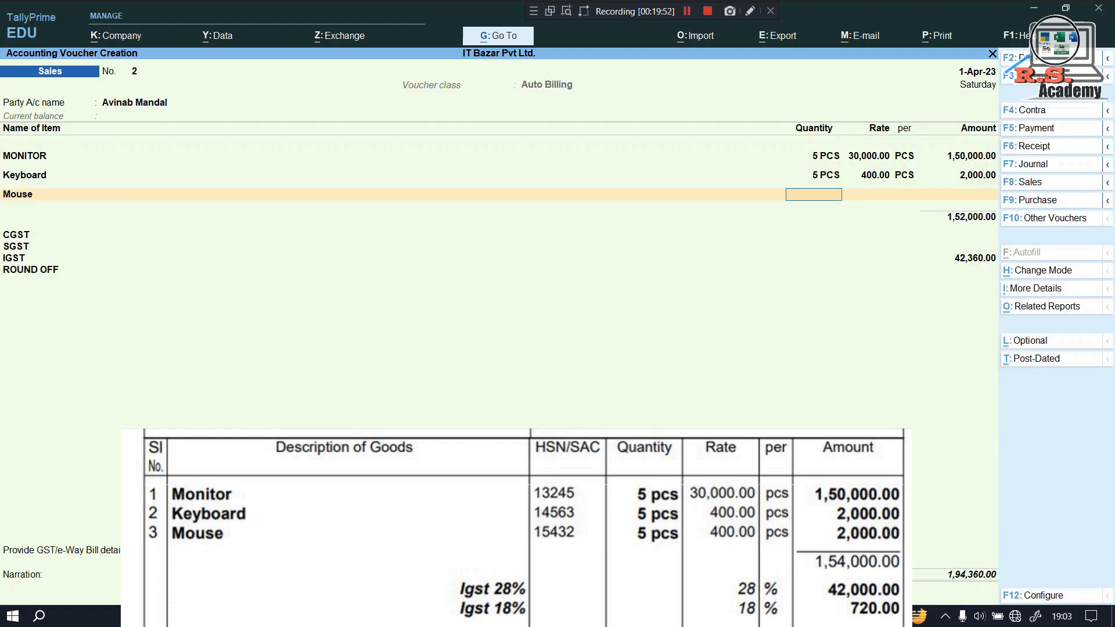
{"action": "type", "text": "5"}
{"action": "key", "text": "Return"}
{"action": "key", "text": "Return"}
{"action": "key", "text": "Return"}
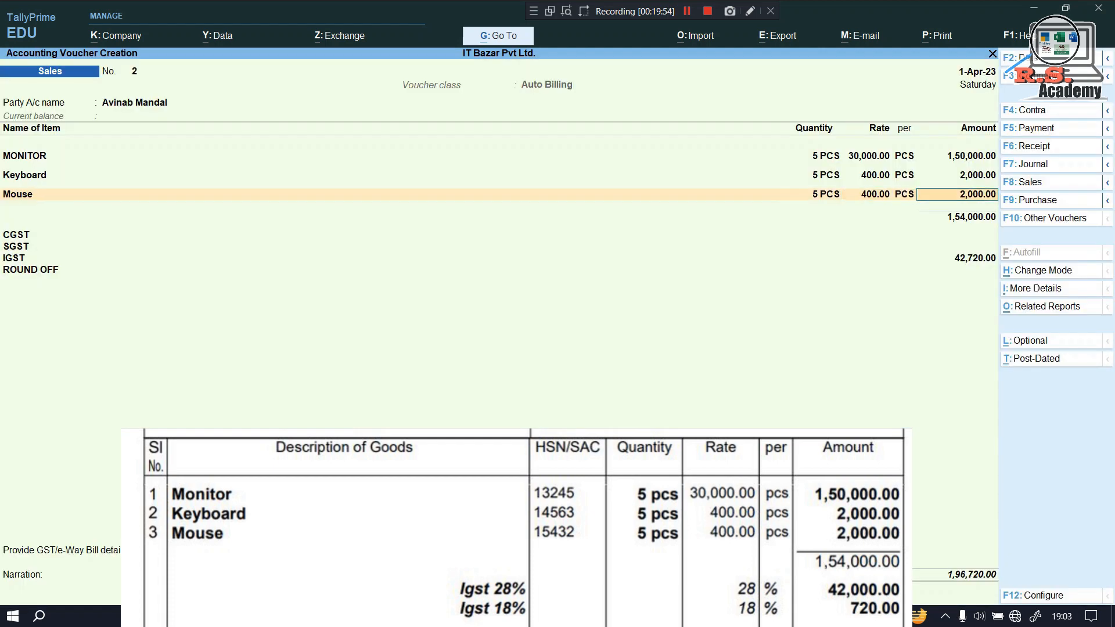
Skip GST/e-Way Bill details and book the 1,96,720.00 total as New Ref bill 2
{"action": "key", "text": "Return"}
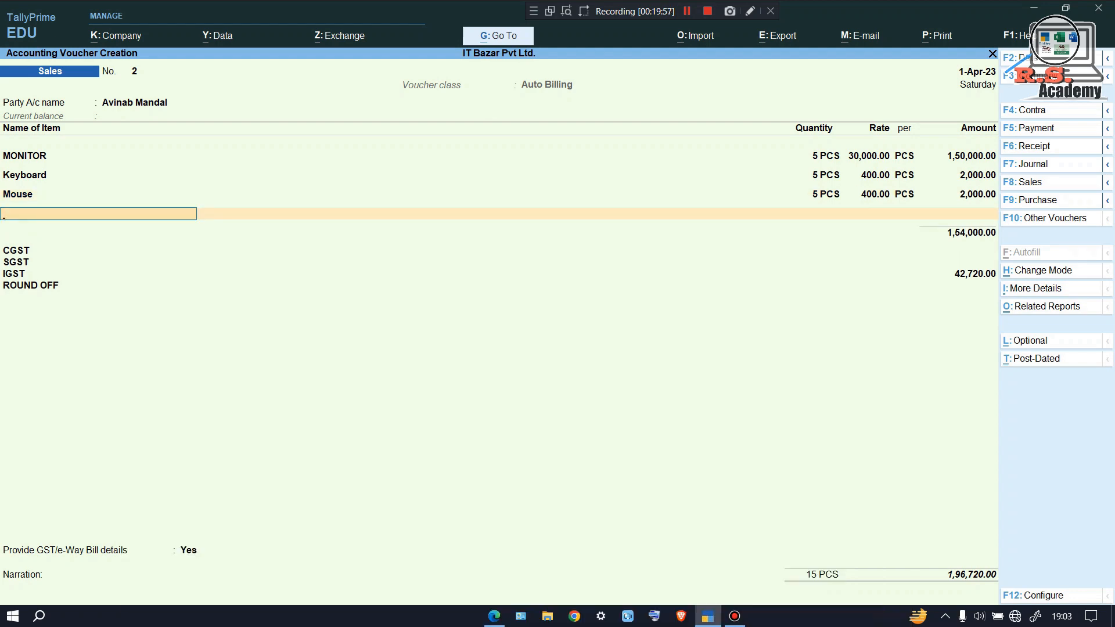
{"action": "key", "text": "Return"}
{"action": "key", "text": "Up"}
{"action": "key", "text": "Return"}
{"action": "key", "text": "Return"}
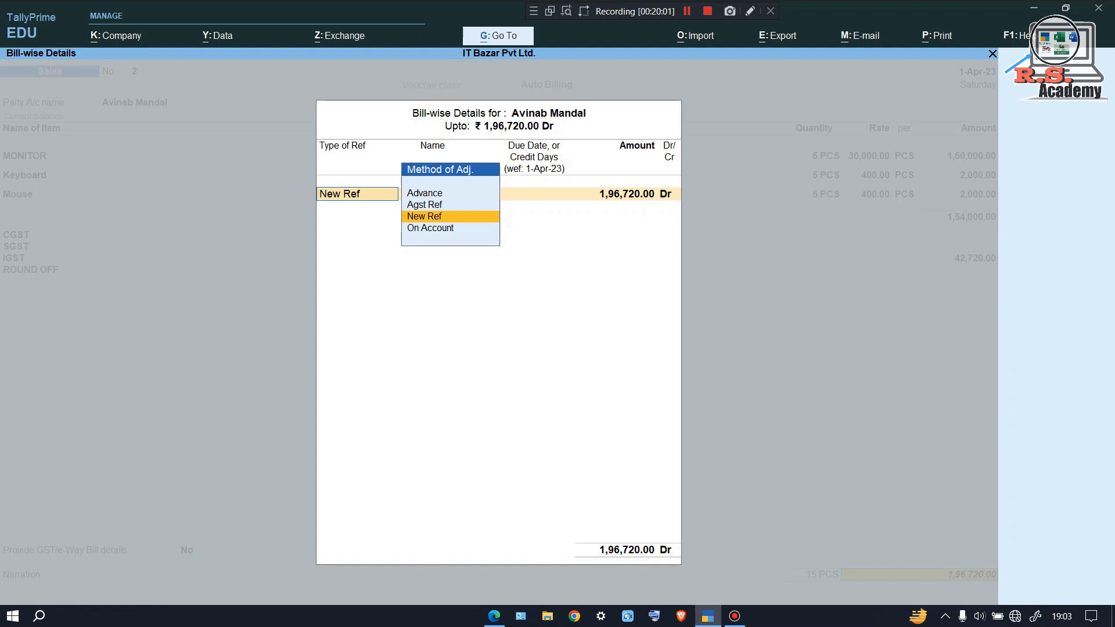
{"action": "key", "text": "Return"}
{"action": "type", "text": "2"}
{"action": "key", "text": "Return"}
{"action": "key", "text": "Return"}
{"action": "key", "text": "Return"}
{"action": "key", "text": "Return"}
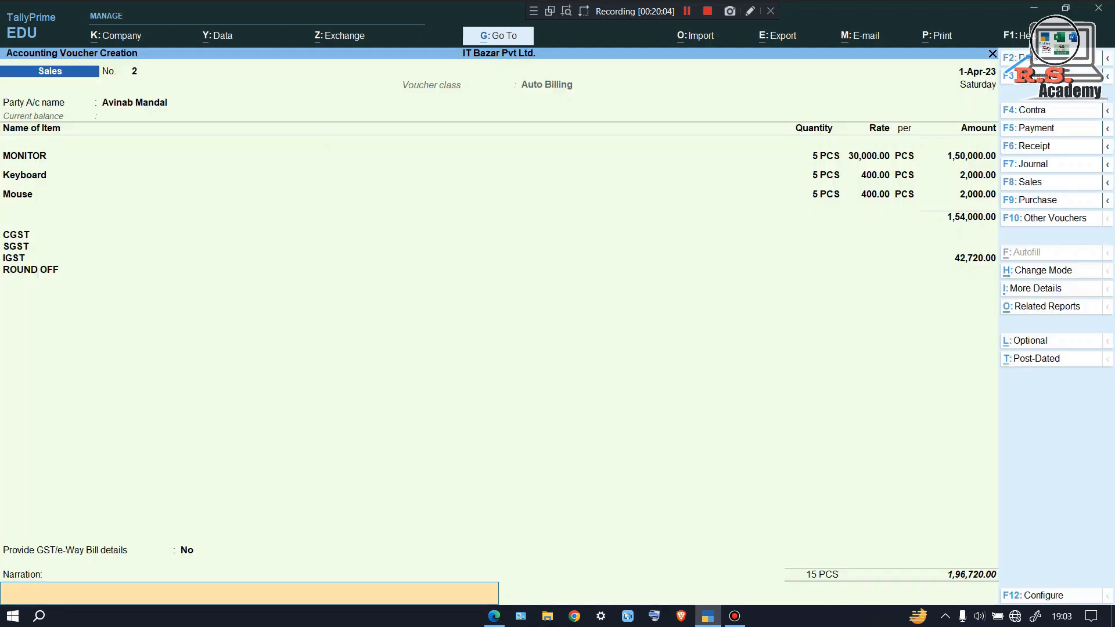
{"action": "key", "text": "Return"}
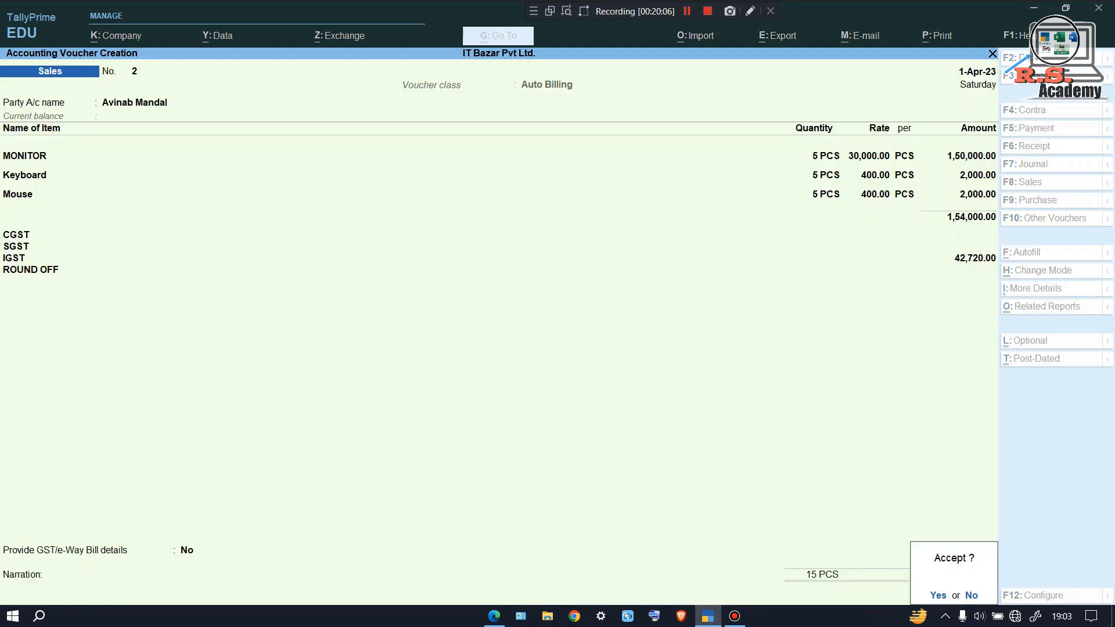
Save sales invoice No. 2 without e-Way Bill details and reopen it
{"action": "key", "text": "Return"}
{"action": "key", "text": "n"}
{"action": "key", "text": "Page_Up"}
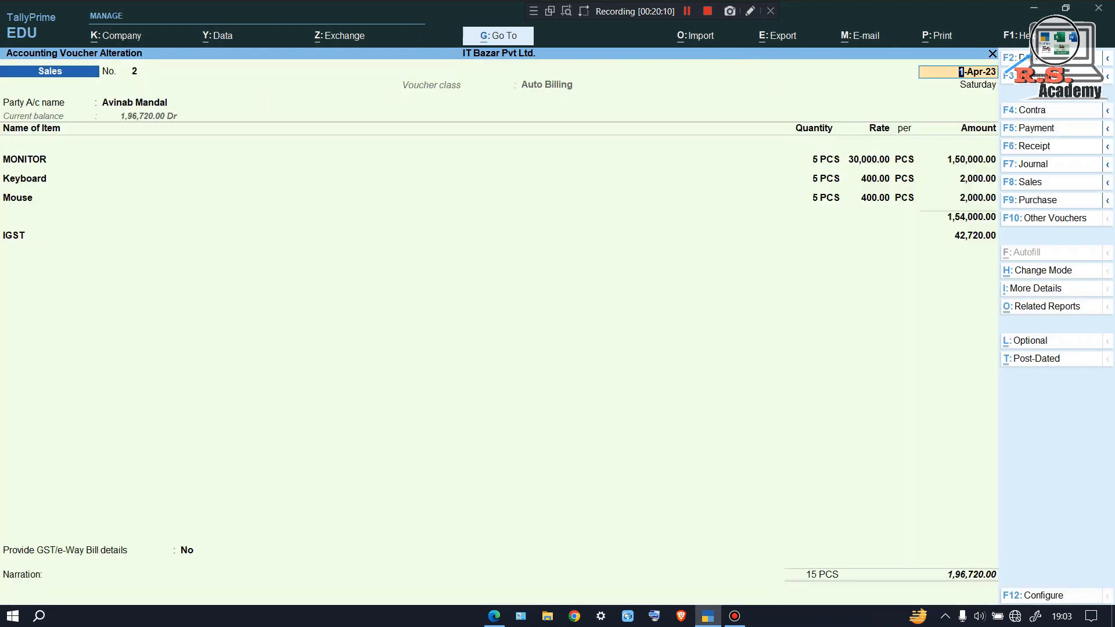
Preview the current voucher as a Tax Invoice at full size, then quit to voucher No. 3
{"action": "key", "text": "alt+p"}
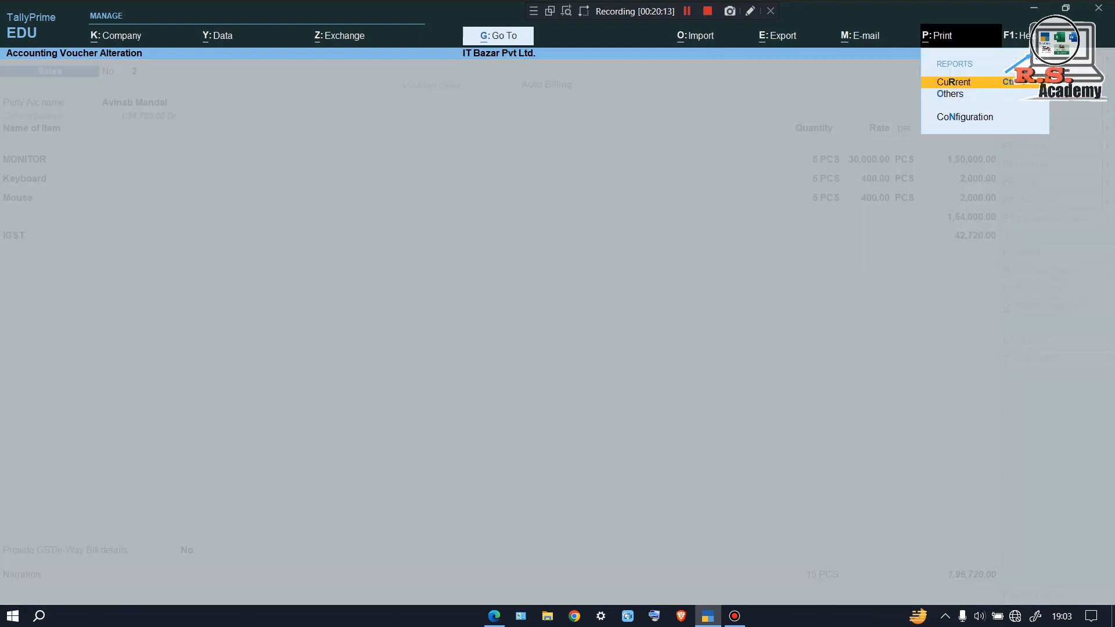
{"action": "key", "text": "Return"}
{"action": "key", "text": "i"}
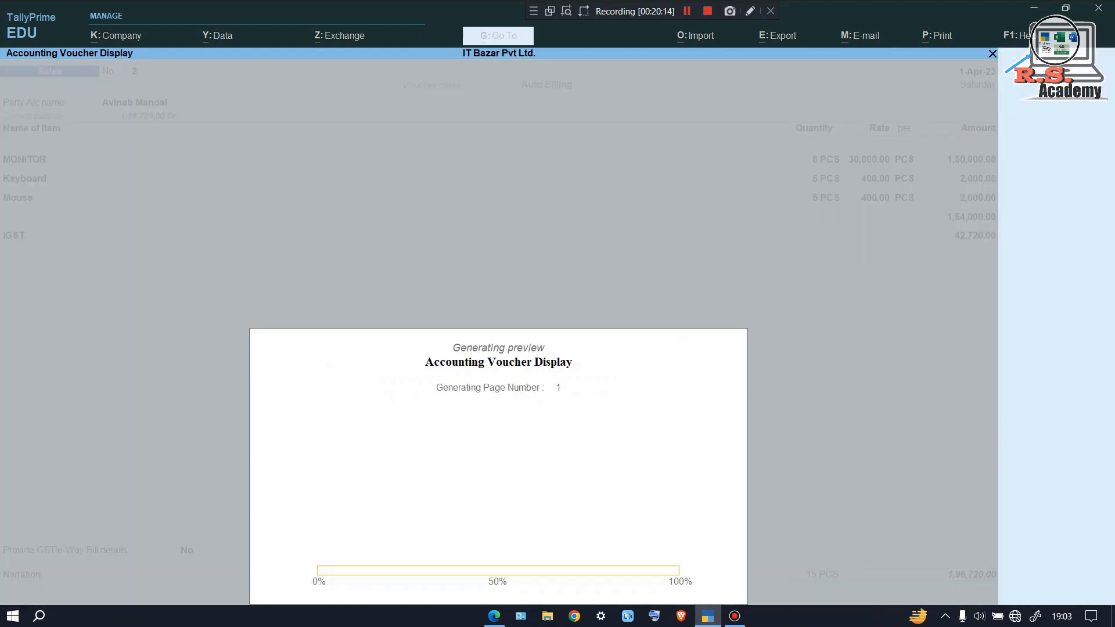
{"action": "key", "text": "alt+z"}
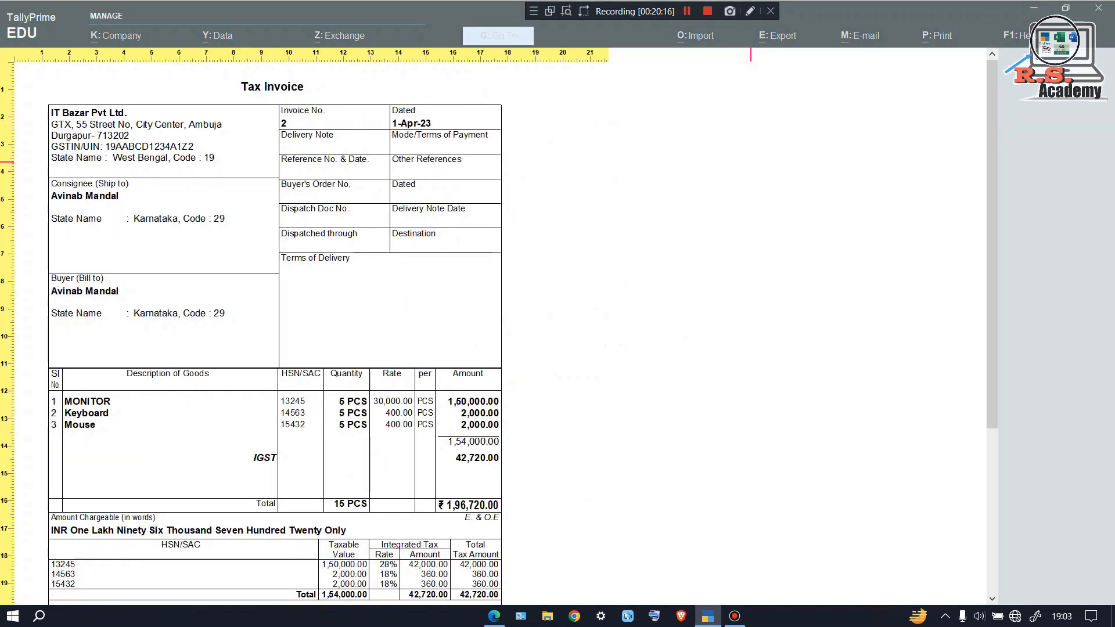
{"action": "key", "text": "Down"}
{"action": "key", "text": "Down"}
{"action": "key", "text": "Down"}
{"action": "key", "text": "Down"}
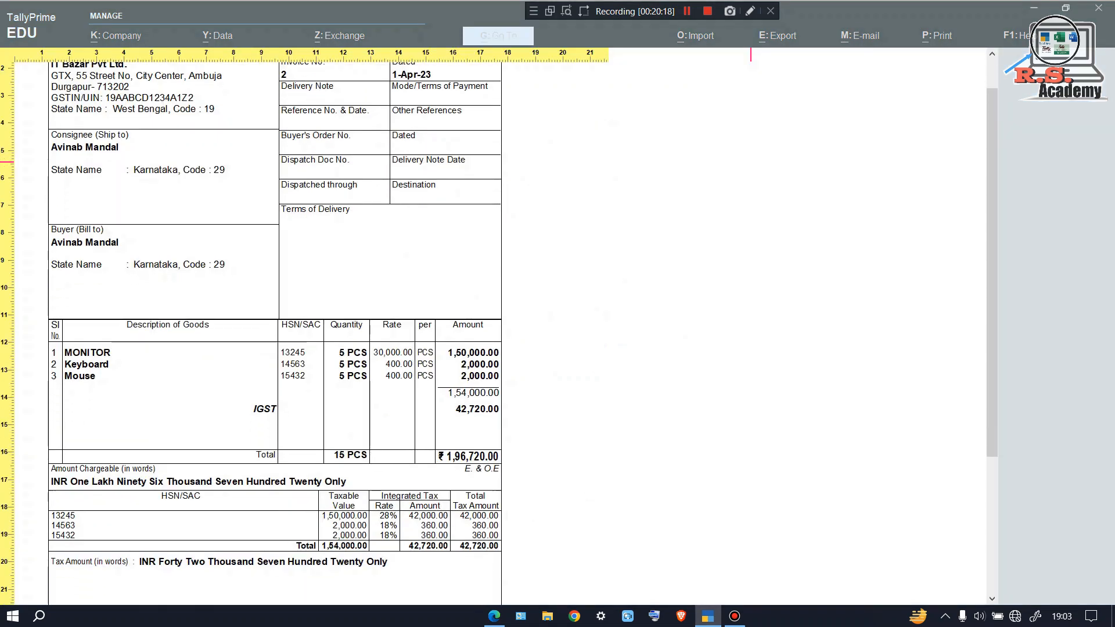
{"action": "key", "text": "Down"}
{"action": "key", "text": "Down"}
{"action": "key", "text": "Down"}
{"action": "key", "text": "Down"}
{"action": "key", "text": "Down"}
{"action": "key", "text": "Escape"}
{"action": "key", "text": "Escape"}
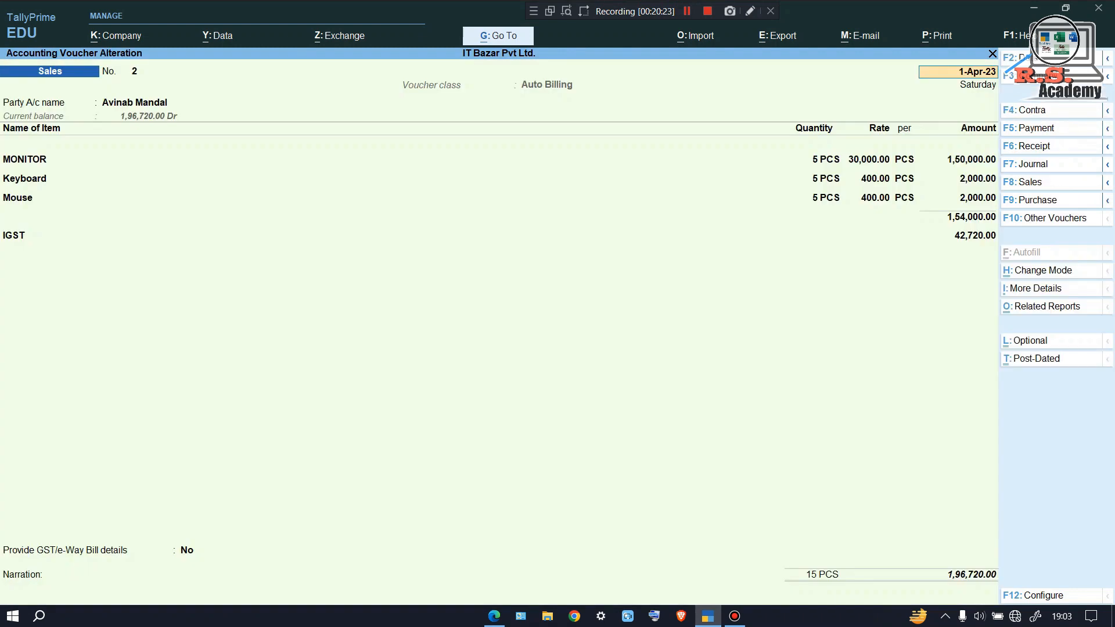
{"action": "key", "text": "Escape"}
{"action": "key", "text": "Escape"}
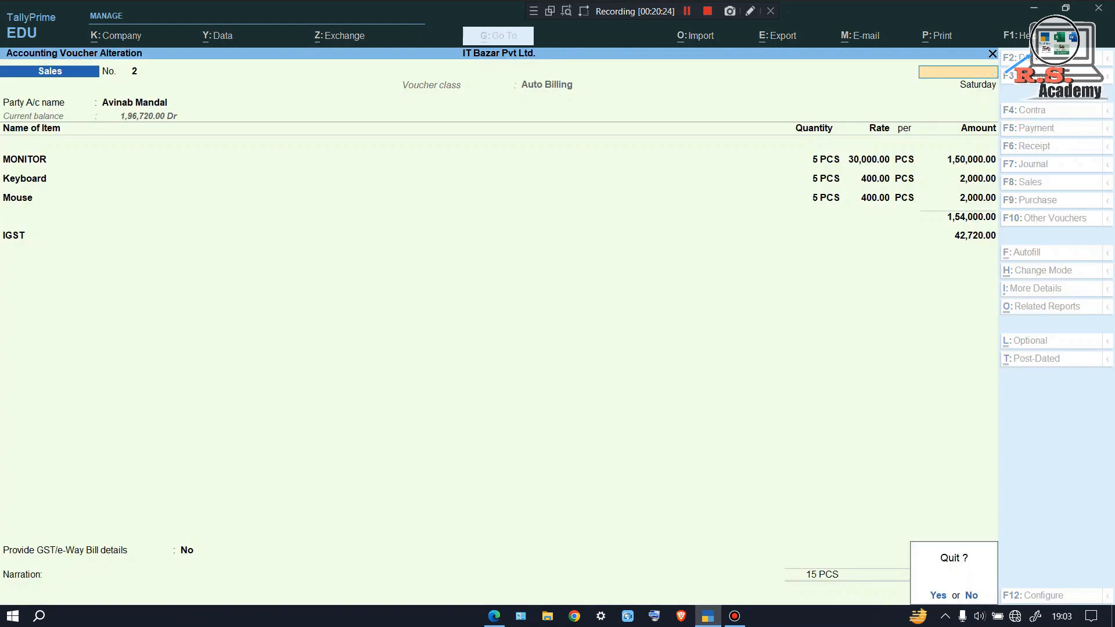
{"action": "key", "text": "y"}
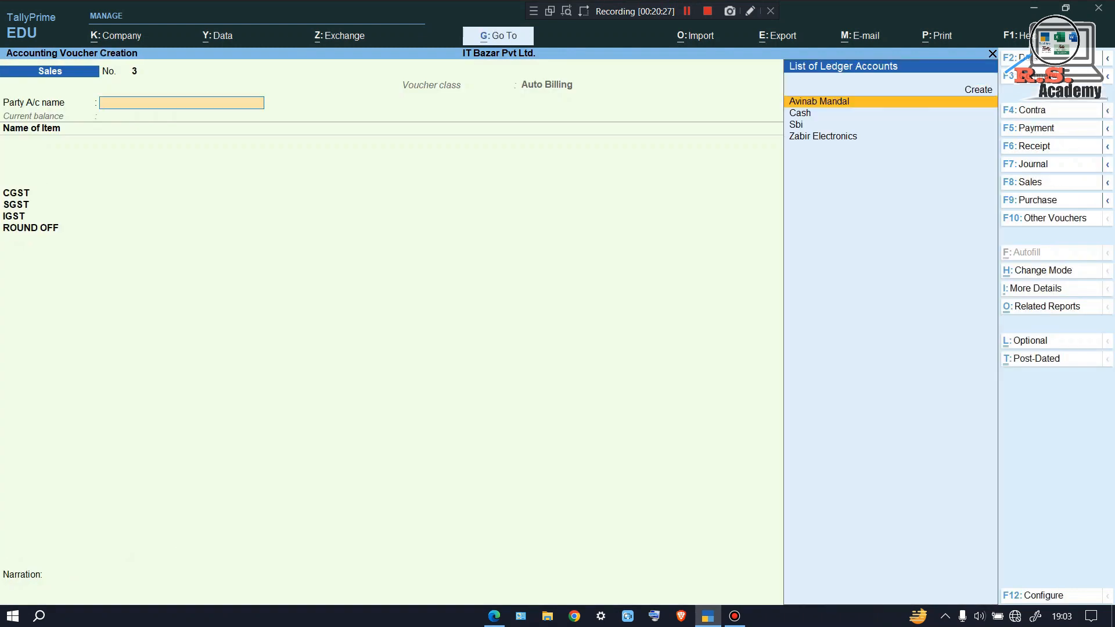
Start a receipt into Sbi with the Karnataka customer as the paying party
{"action": "key", "text": "F6"}
{"action": "type", "text": "s"}
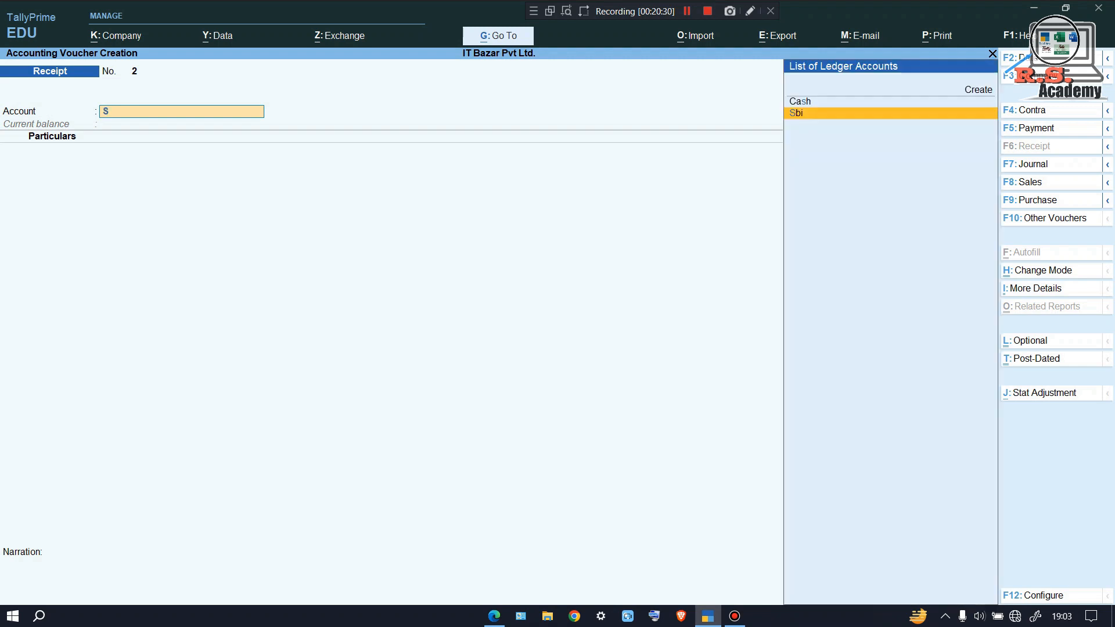
{"action": "key", "text": "Return"}
{"action": "type", "text": "a"}
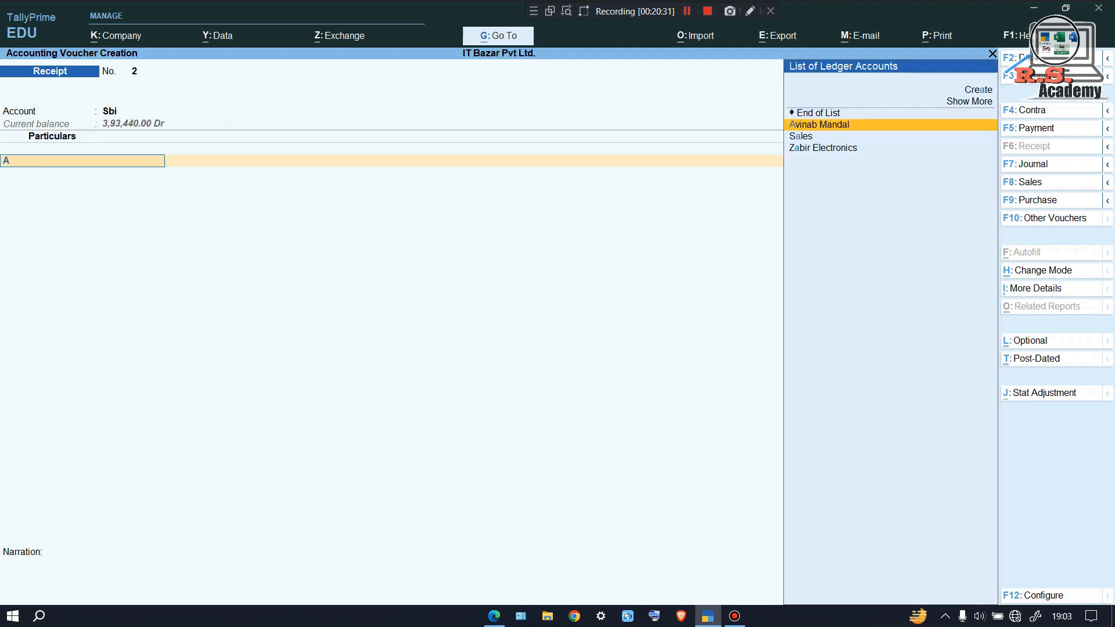
{"action": "key", "text": "Return"}
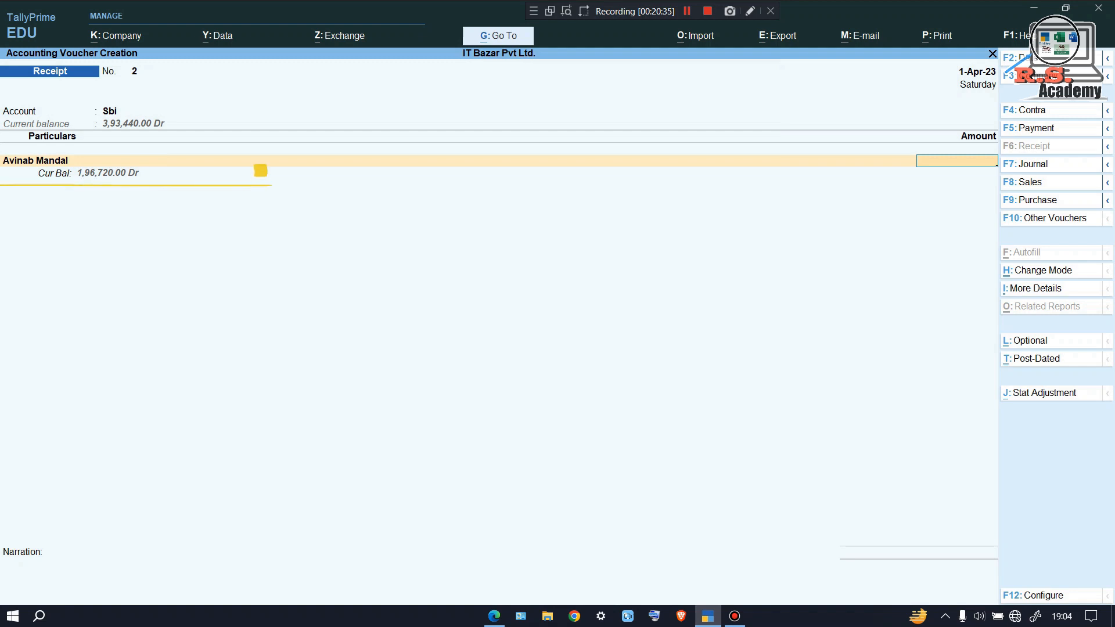
Receive 1,96,720.00 against bill 2 and accept the Cheque/DD bank allocation
{"action": "type", "text": "96"}
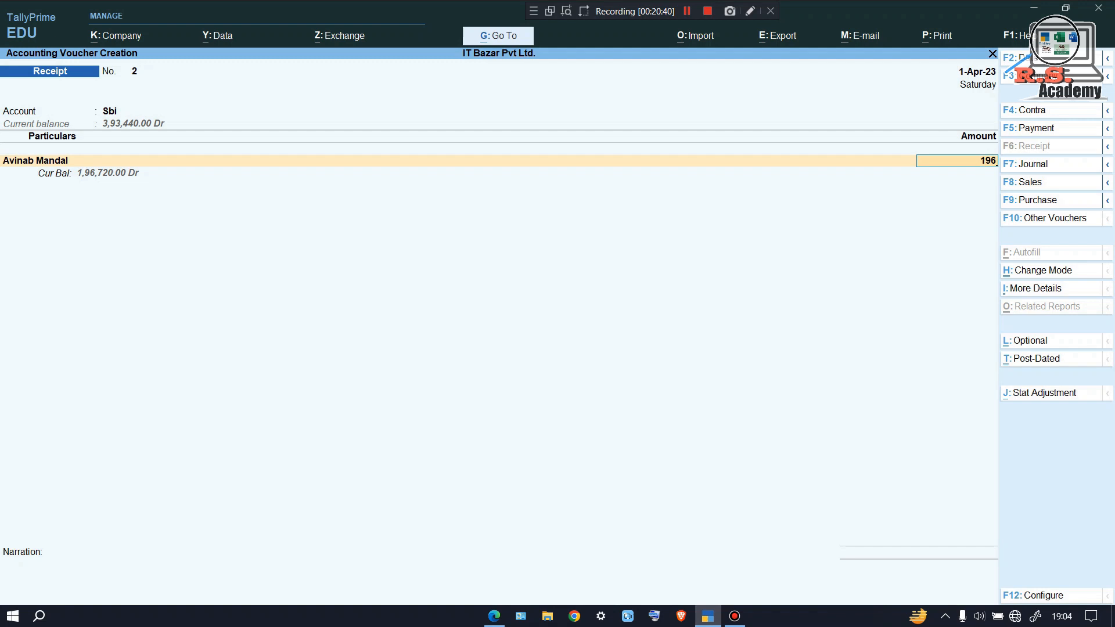
{"action": "type", "text": "720"}
{"action": "key", "text": "Return"}
{"action": "key", "text": "Return"}
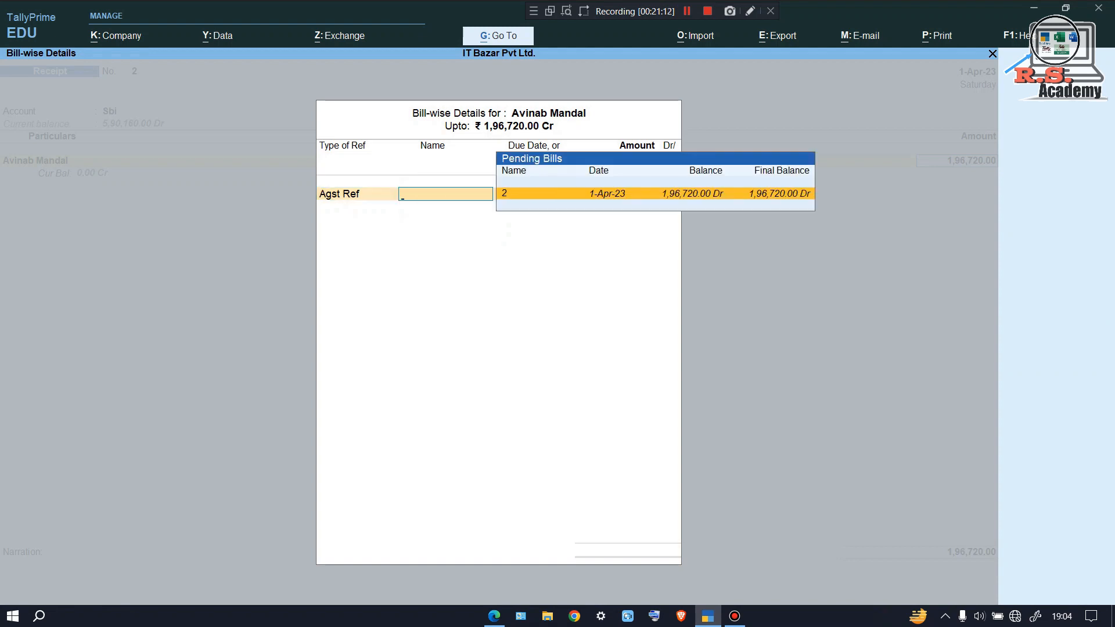
{"action": "key", "text": "Return"}
{"action": "key", "text": "Return"}
{"action": "key", "text": "Return"}
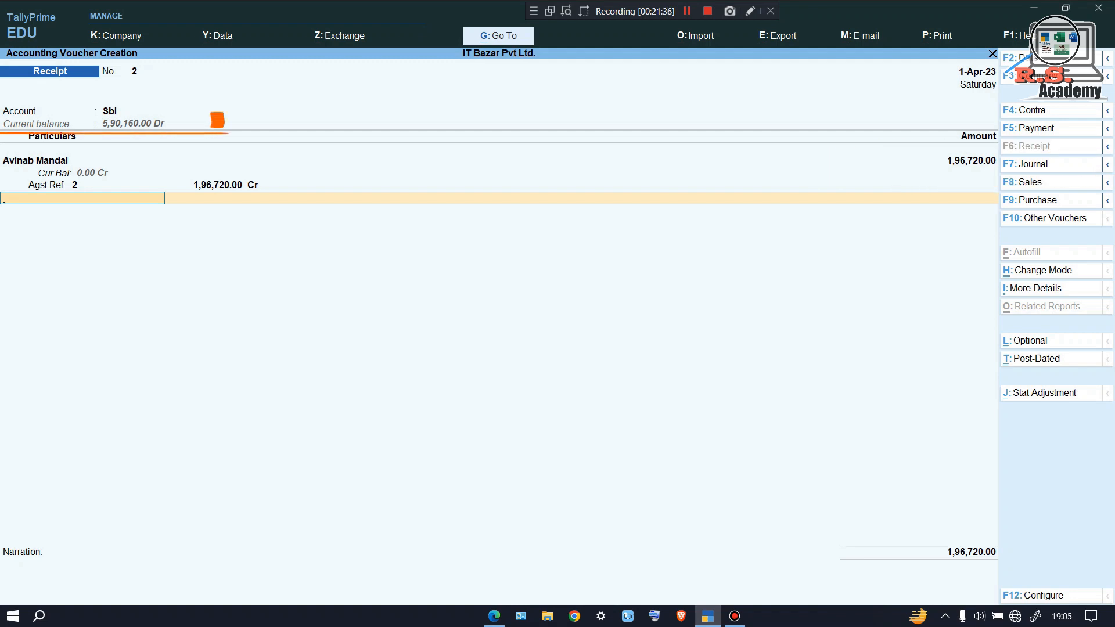
{"action": "key", "text": "Return"}
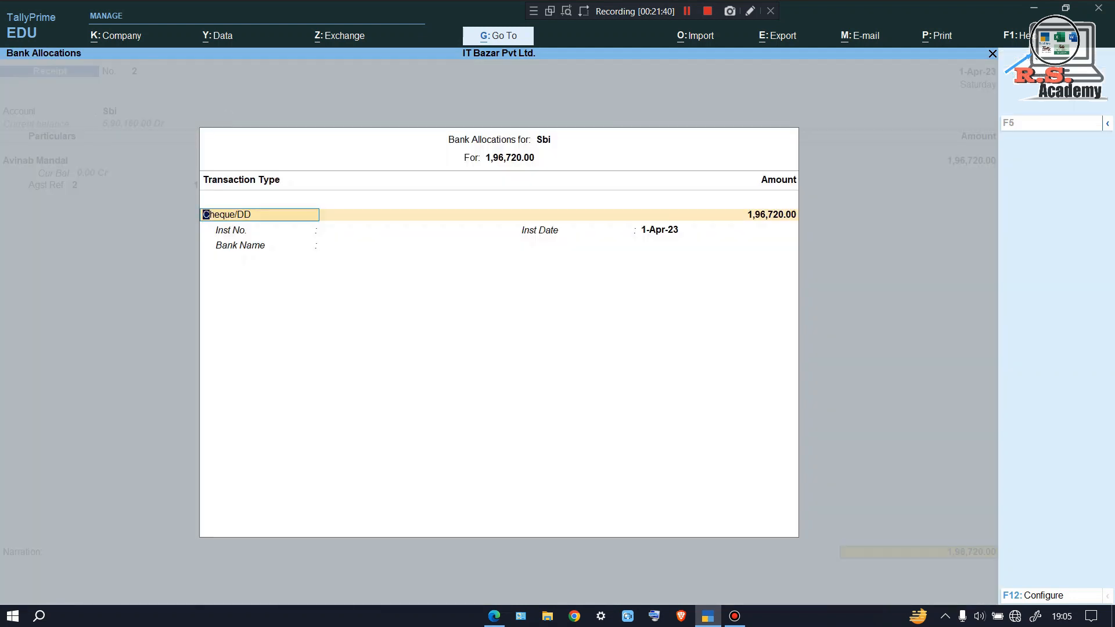
{"action": "key", "text": "Return"}
{"action": "key", "text": "Return"}
{"action": "key", "text": "Return"}
{"action": "key", "text": "Return"}
{"action": "key", "text": "Return"}
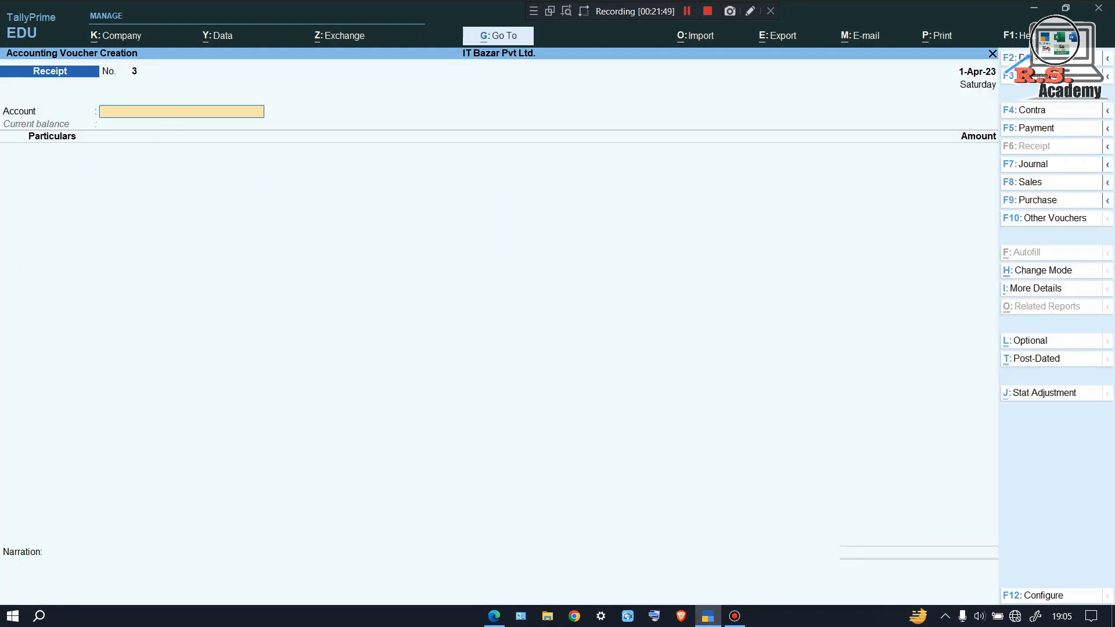